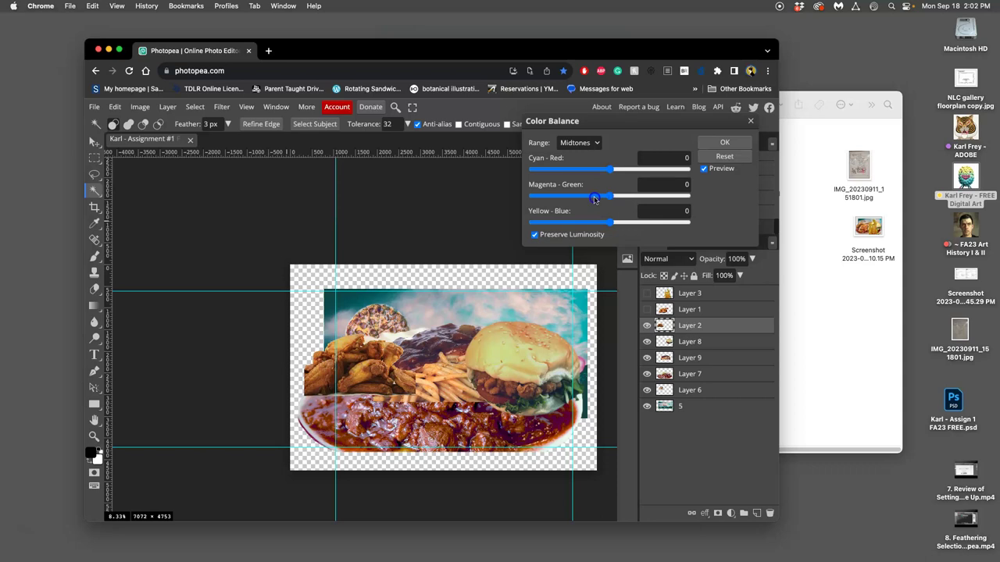
Set Layer 2's midtone color balance to Cyan-Red -25, Magenta-Green -26 and Yellow-Blue 31
left_click_drag(572, 200, 589, 174)
left_click_drag(608, 222, 624, 225)
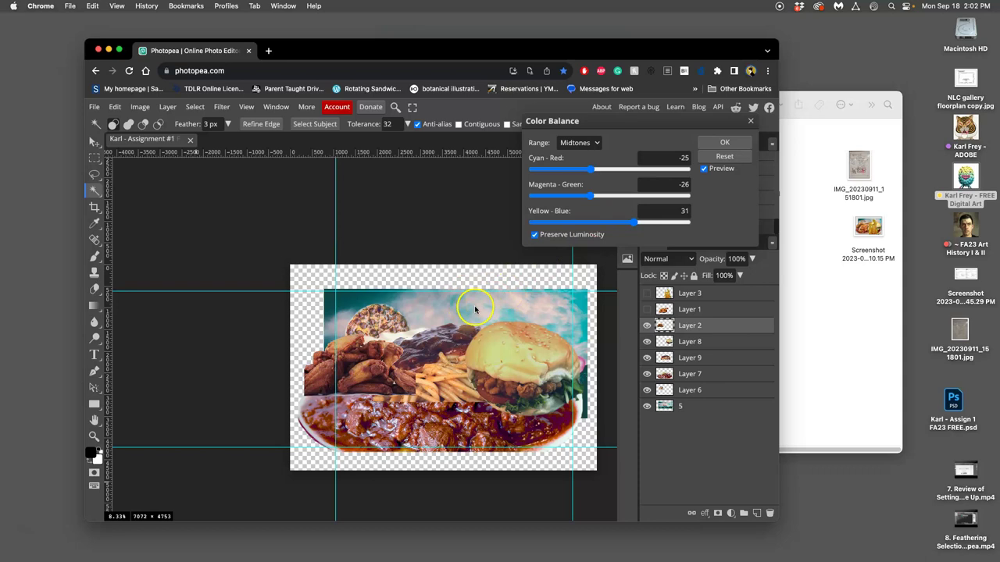
Set the shadows color balance of the chicken wings to Cyan-Red -28 and Yellow-Blue 33
left_click(578, 143)
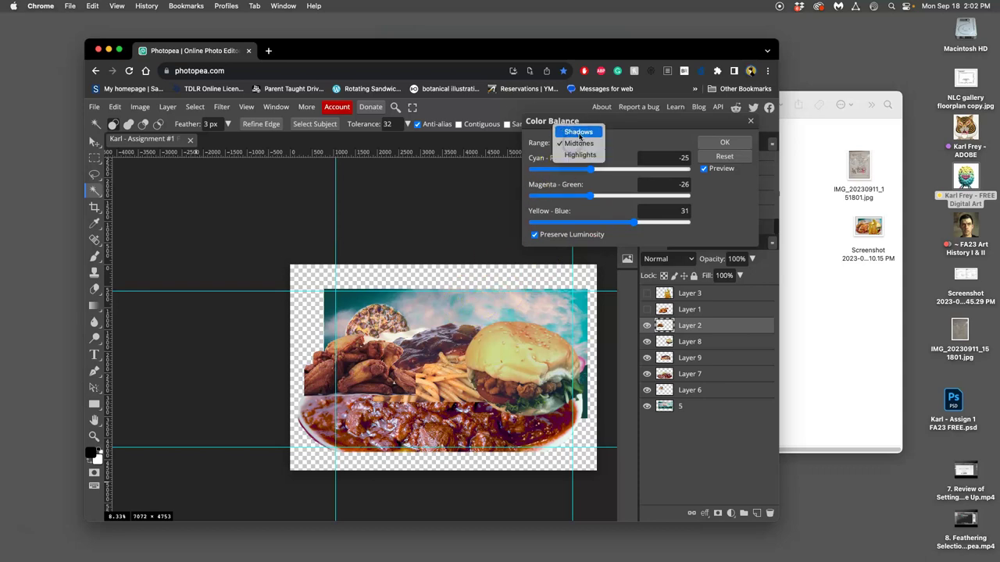
left_click(579, 132)
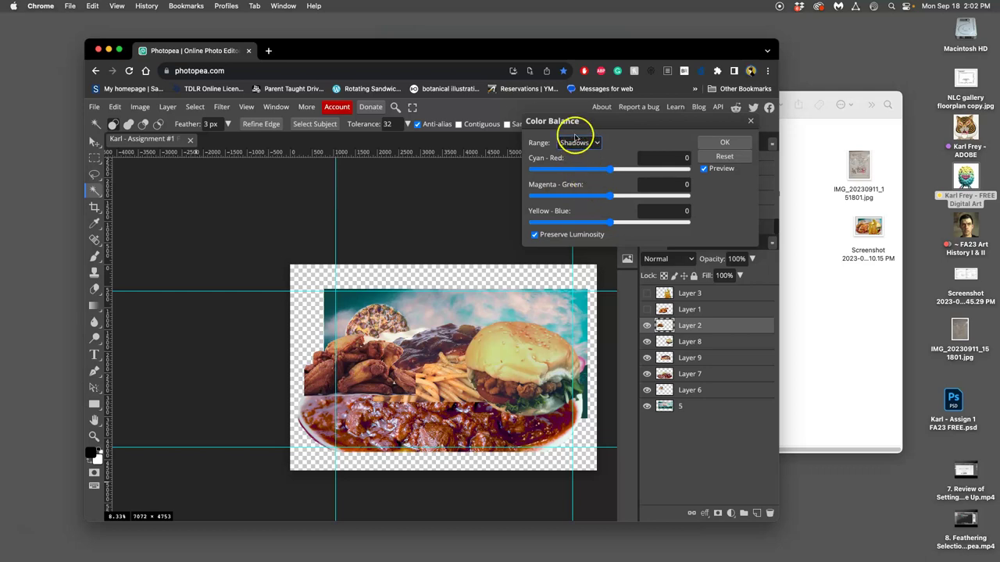
left_click(578, 143)
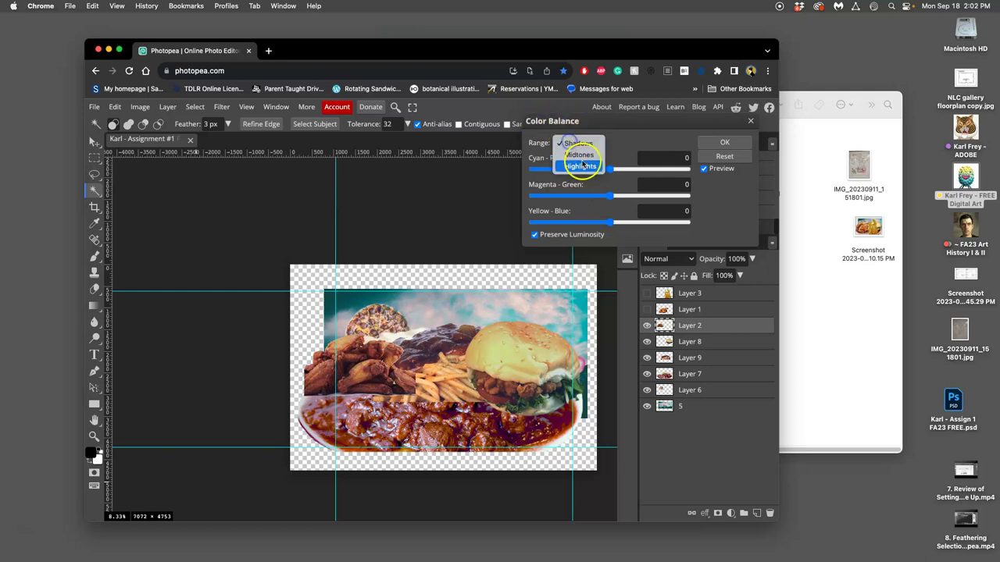
left_click(566, 143)
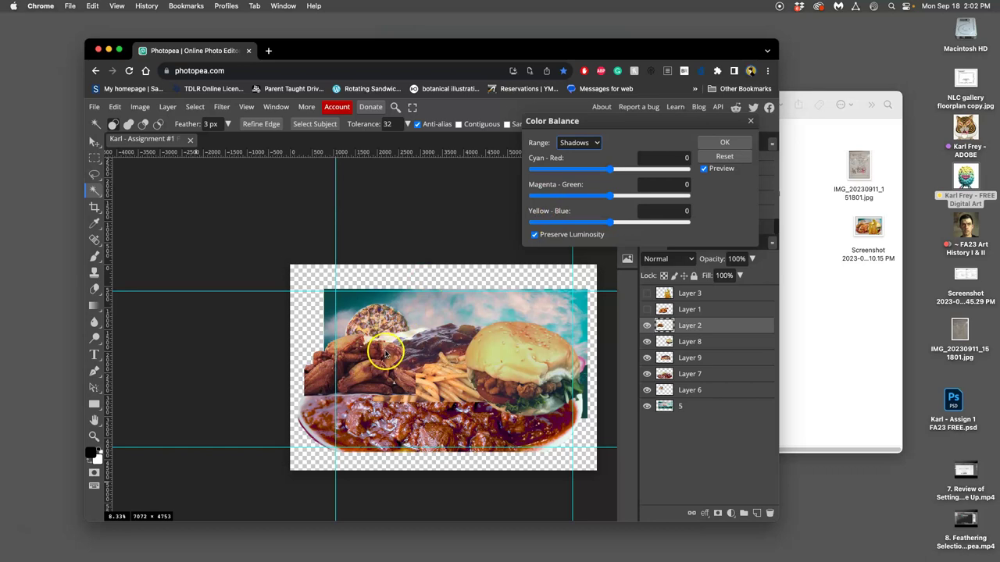
key("super+equal")
key("super+equal")
key("super+equal")
scroll(394, 366, "down", 1)
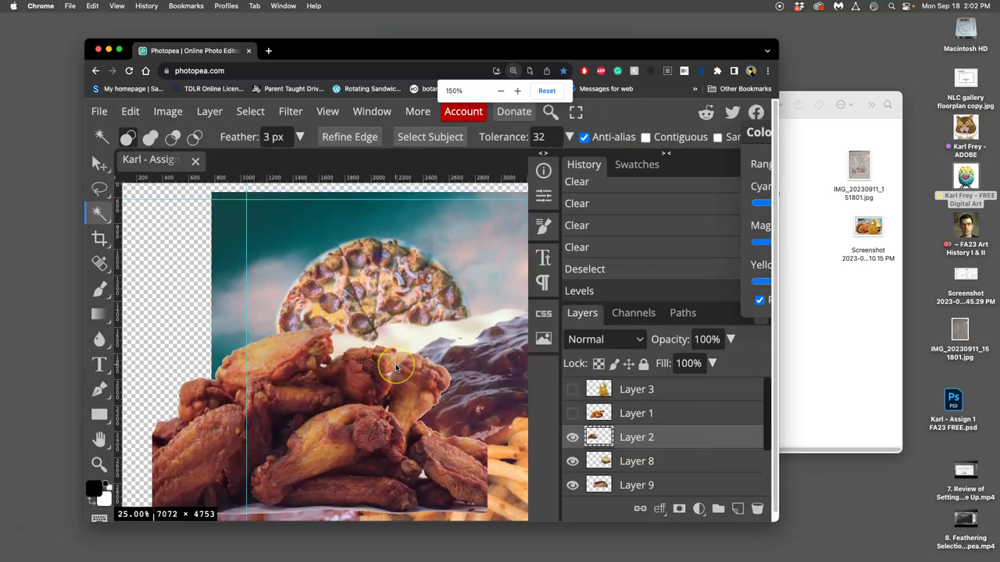
scroll(395, 367, "down", 5)
scroll(374, 367, "up", 4)
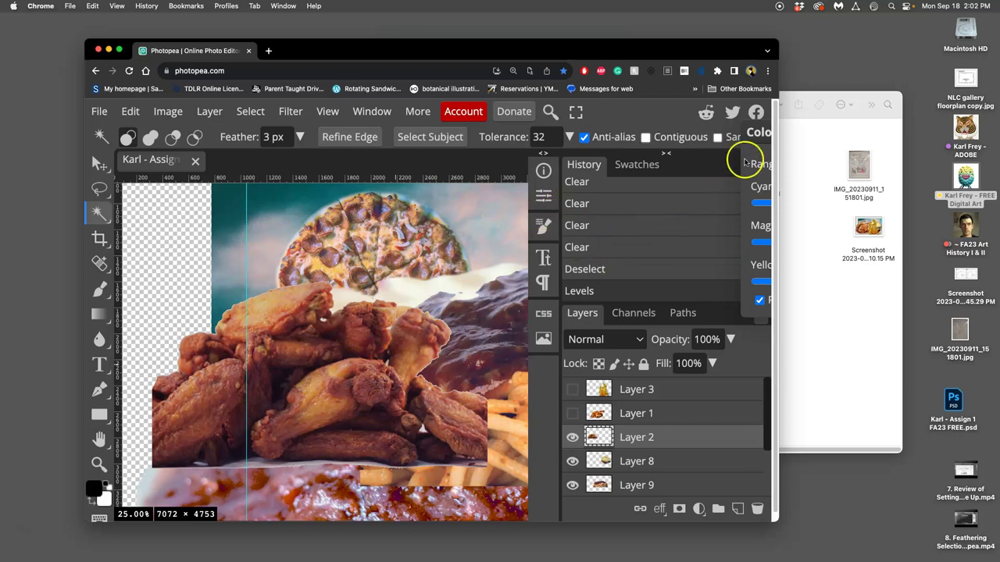
left_click_drag(752, 125, 451, 121)
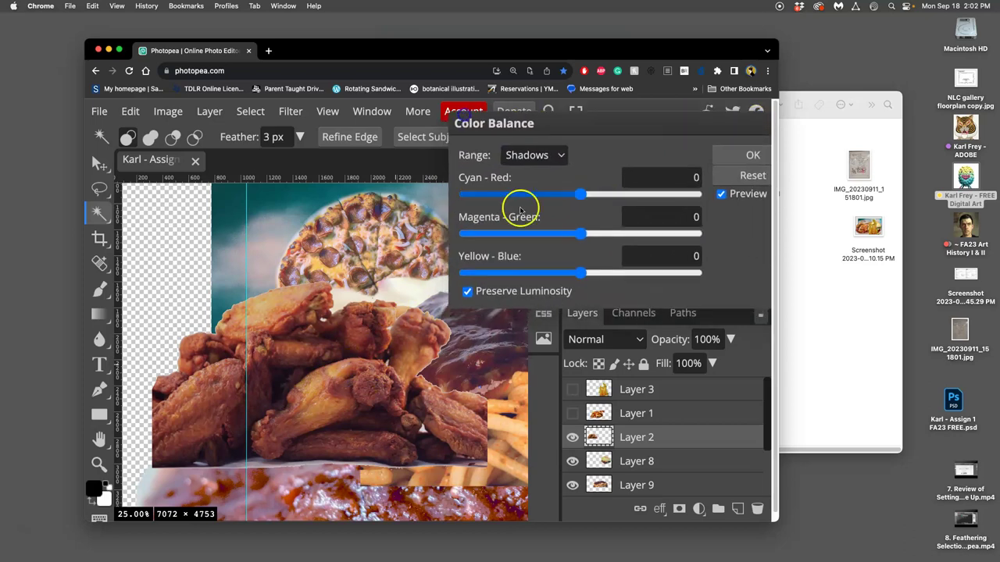
left_click_drag(580, 275, 592, 275)
left_click_drag(639, 196, 565, 197)
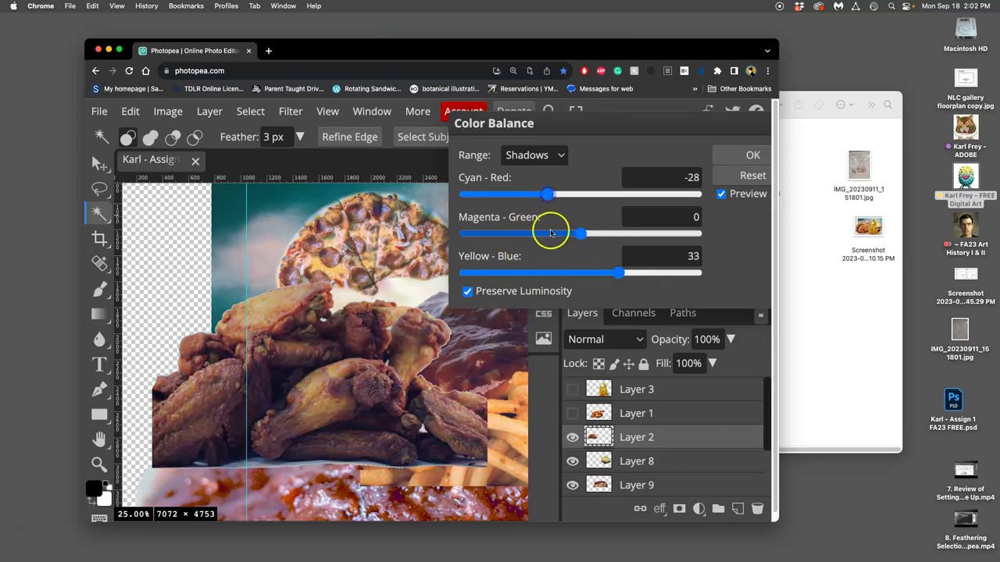
Set the highlights color balance to Cyan-Red 17 and Yellow-Blue -11, and apply the Color Balance adjustment
left_click(531, 155)
left_click(530, 188)
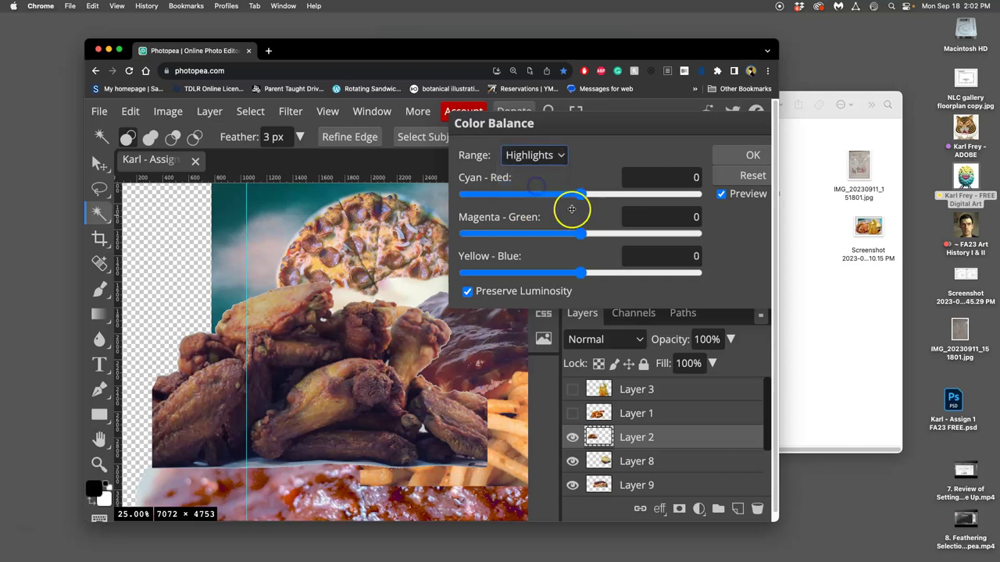
left_click_drag(580, 195, 592, 197)
left_click_drag(580, 273, 568, 272)
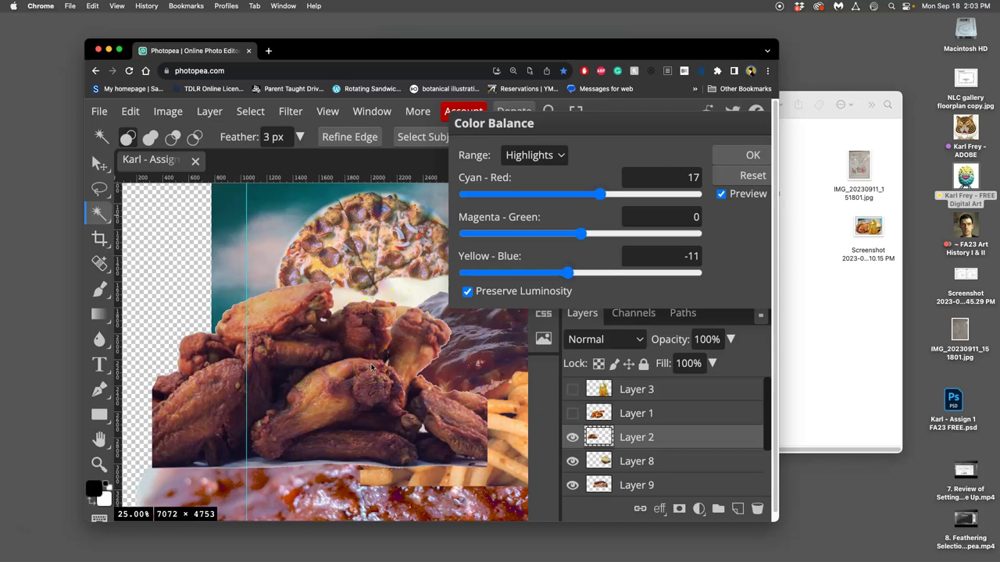
left_click(747, 155)
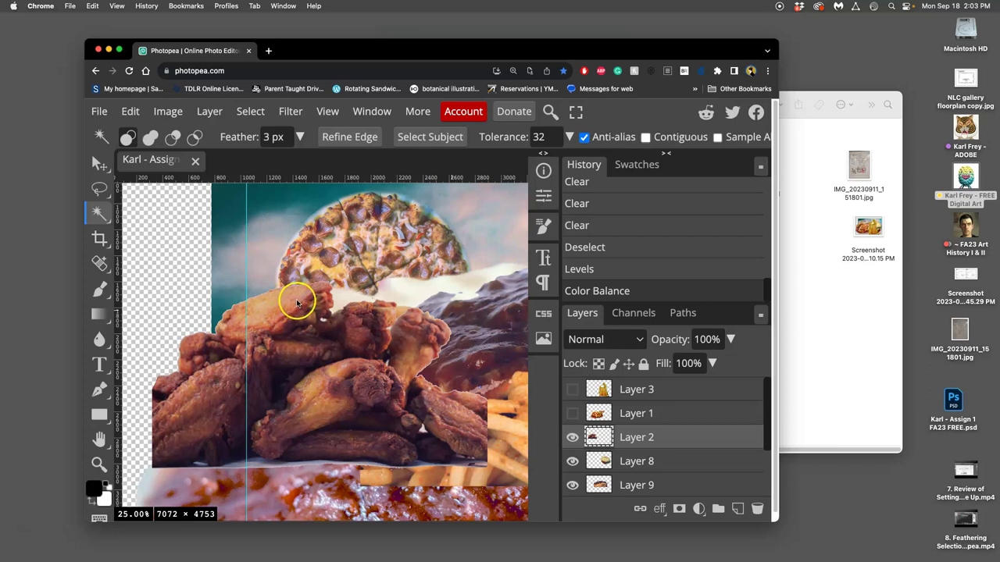
Compare the chicken wings before and after the Levels and Color Balance adjustments using the history states, ending on Color Balance
left_click(614, 250)
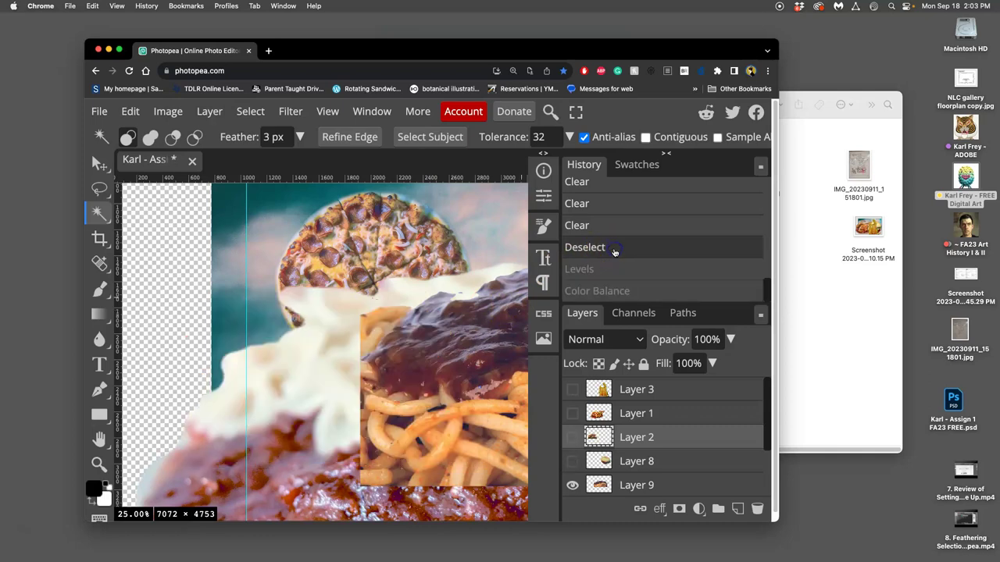
left_click(613, 268)
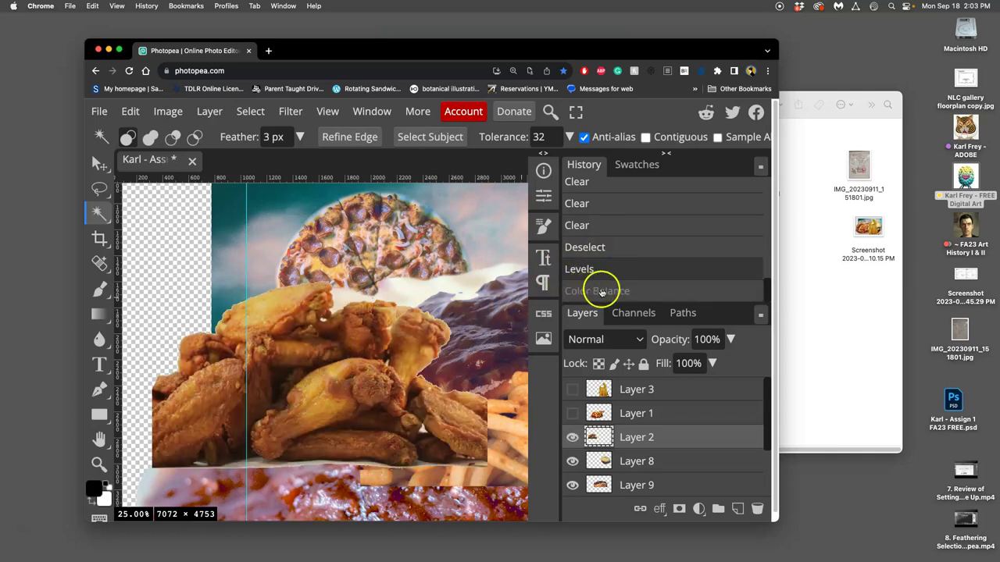
left_click(638, 292)
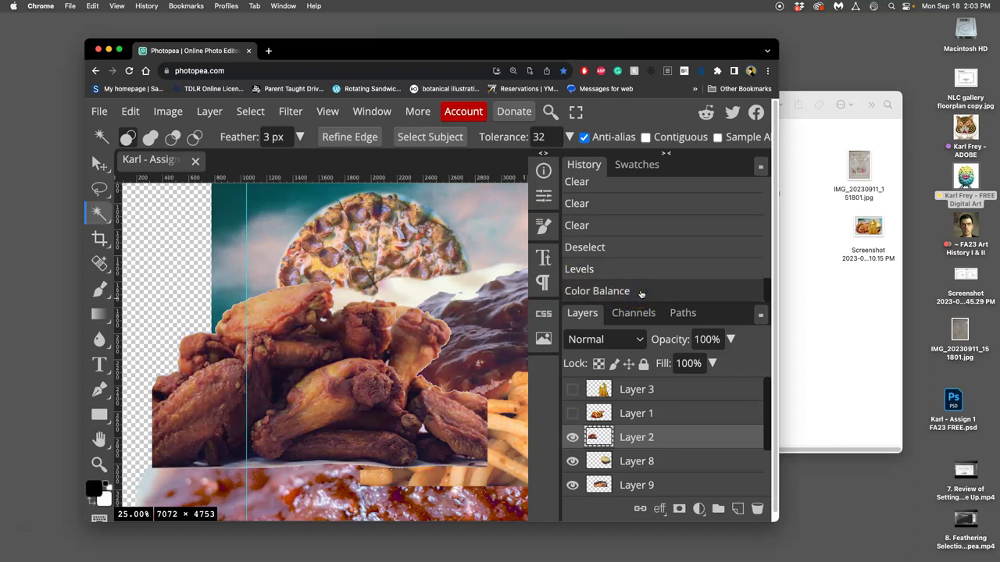
left_click(642, 269)
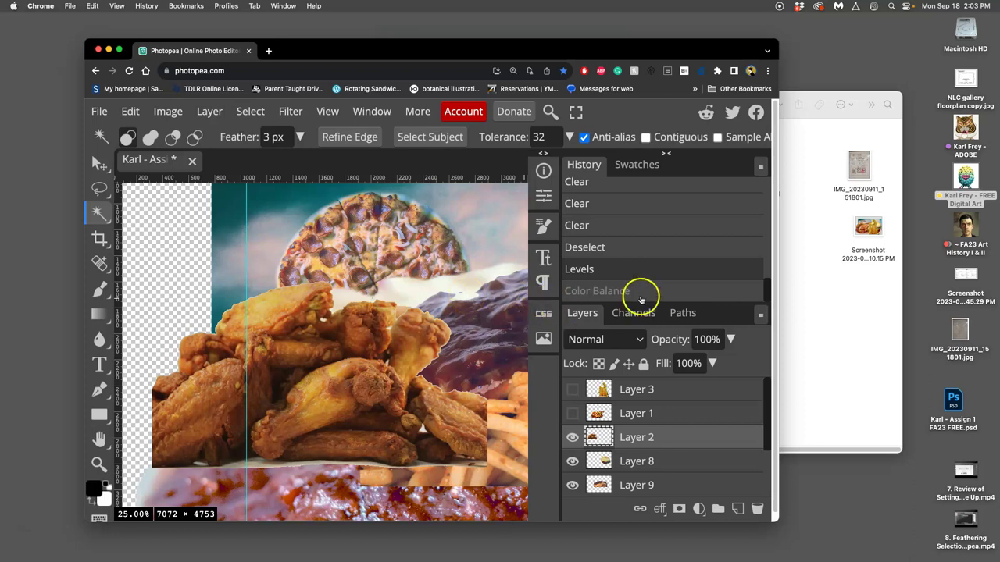
left_click(638, 294)
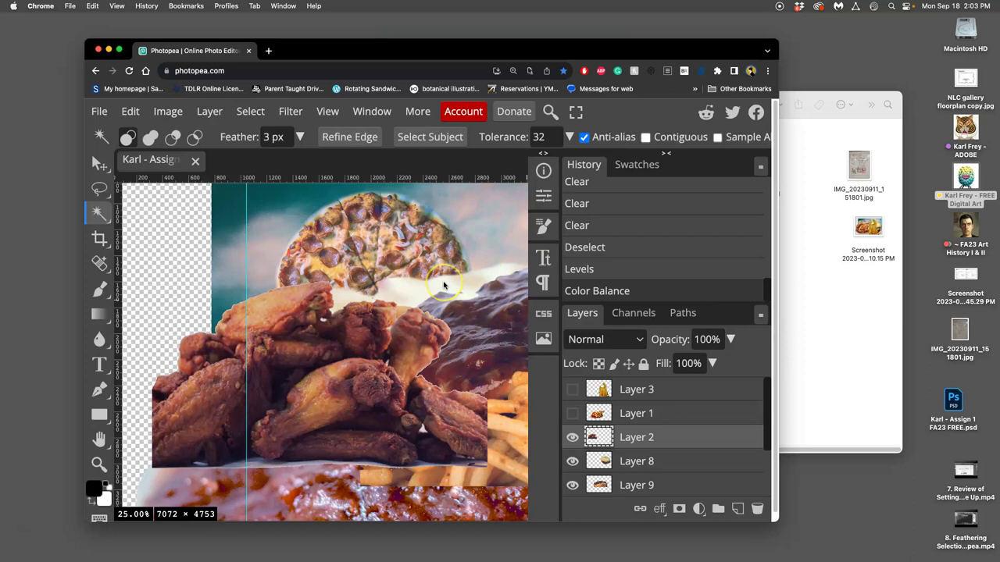
Open the Hue/Saturation adjustment for Layer 2 with more of the collage in view
key("ctrl+minus")
key("ctrl+minus")
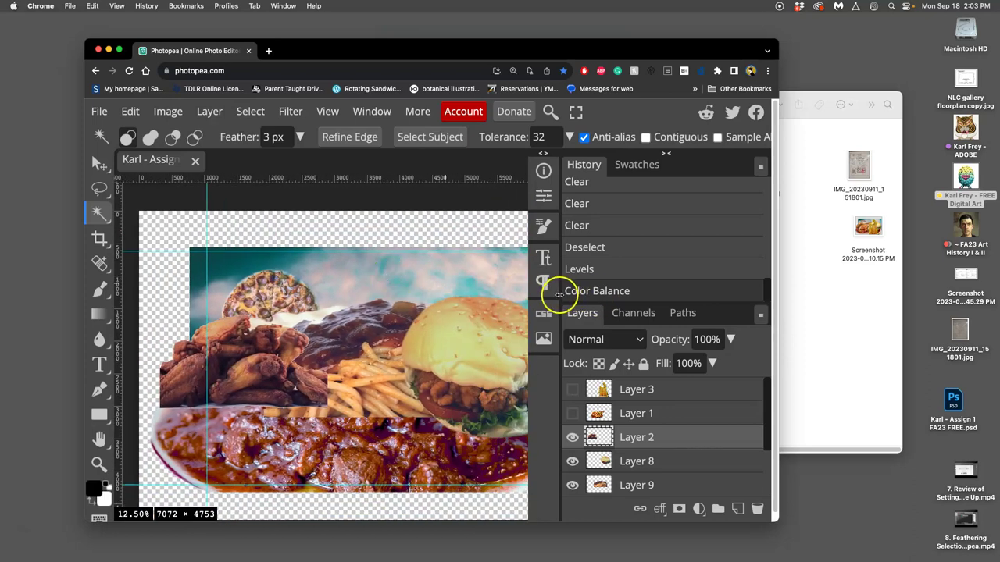
scroll(391, 302, "left", 1)
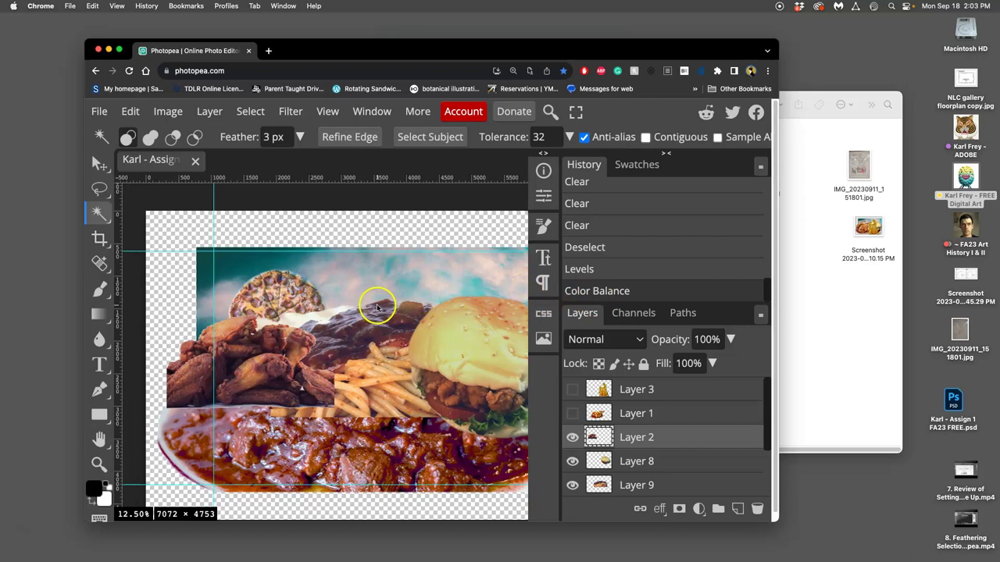
left_click(167, 112)
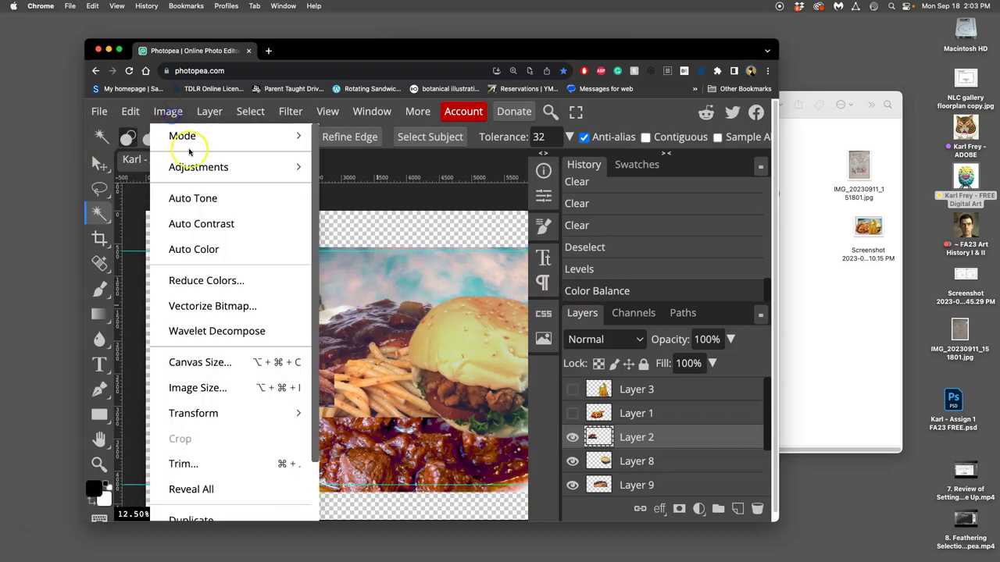
mouse_move(192, 166)
left_click(414, 245)
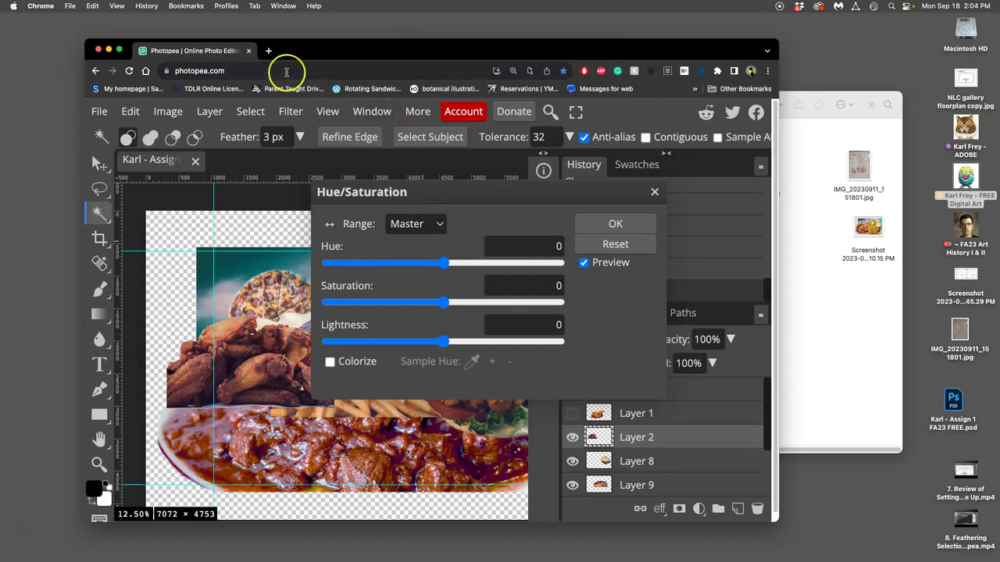
Set the browser's page zoom to 100% so the whole editor interface fits the window
left_click(273, 68)
left_click(293, 71)
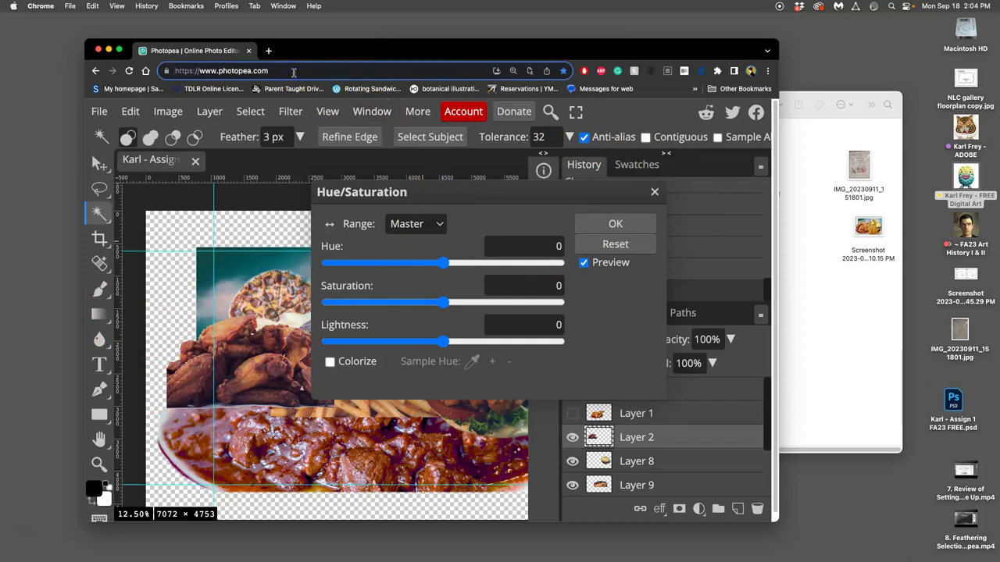
key("super+equal")
key("super+equal")
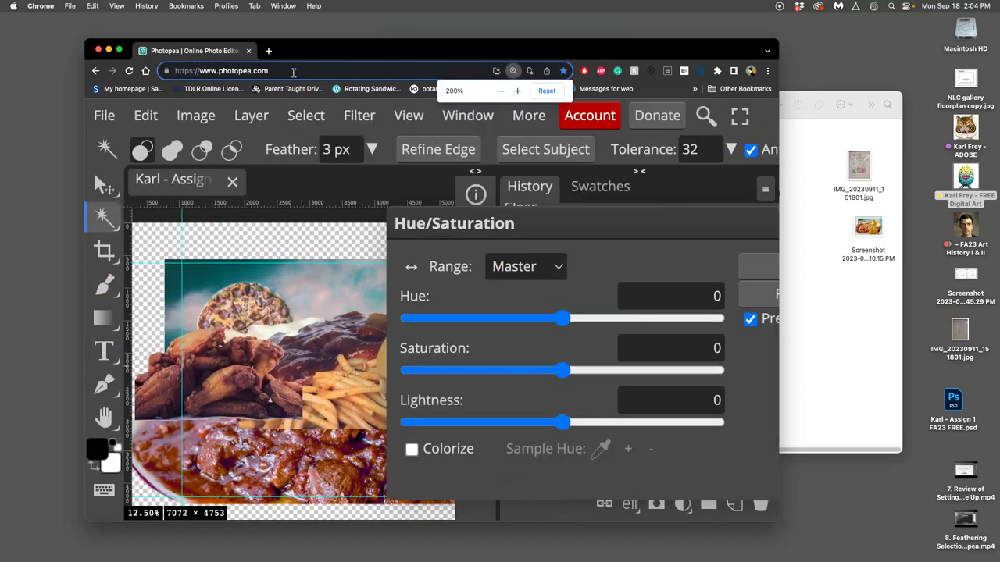
key("super+minus")
key("super+minus")
key("super+minus")
key("super+minus")
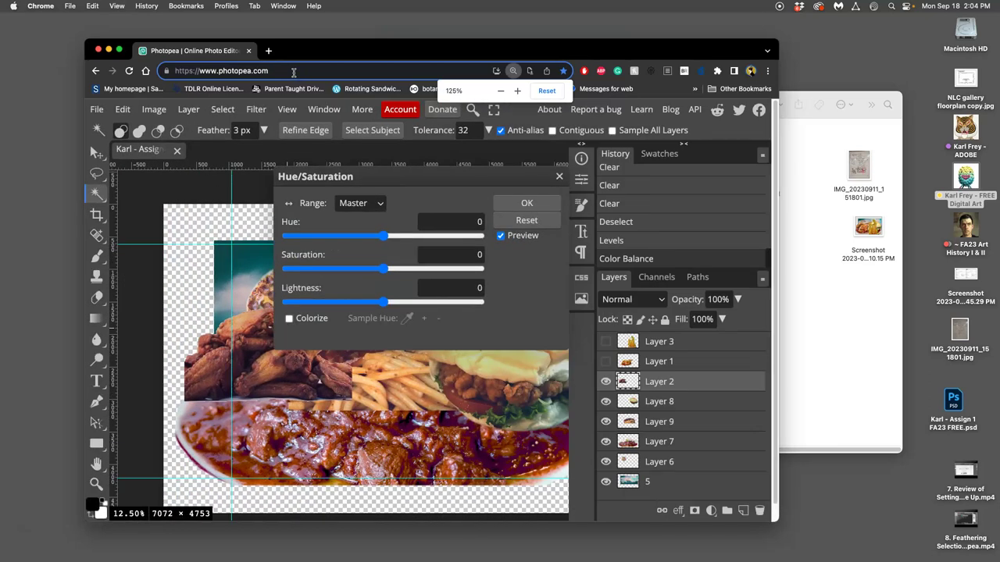
key("super+minus")
key("super+minus")
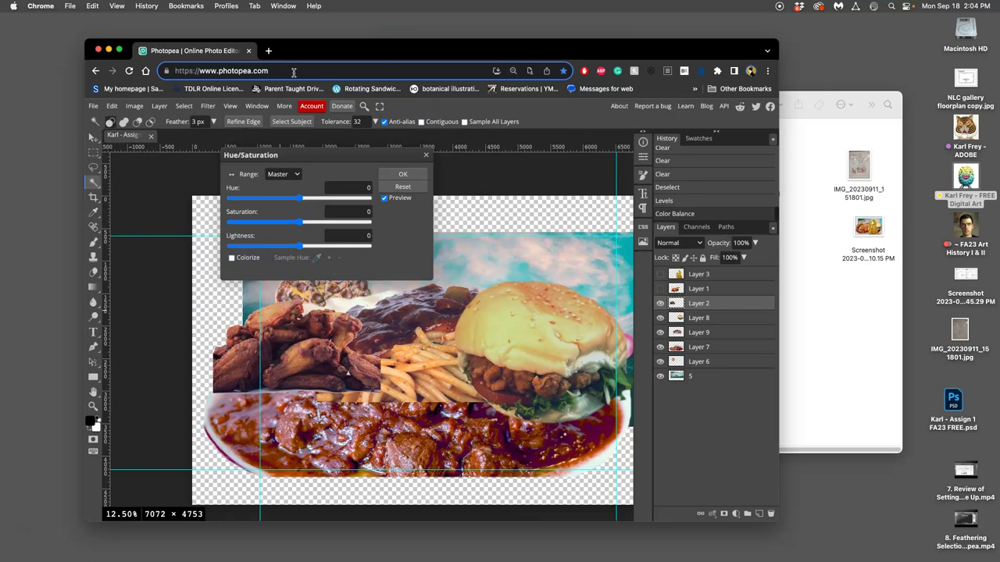
key("super+plus")
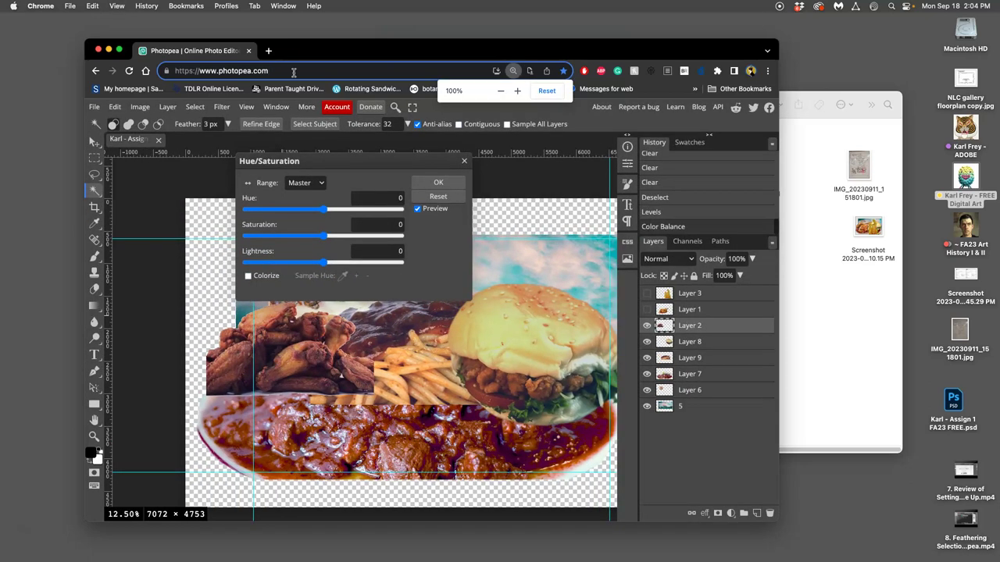
left_click(225, 228)
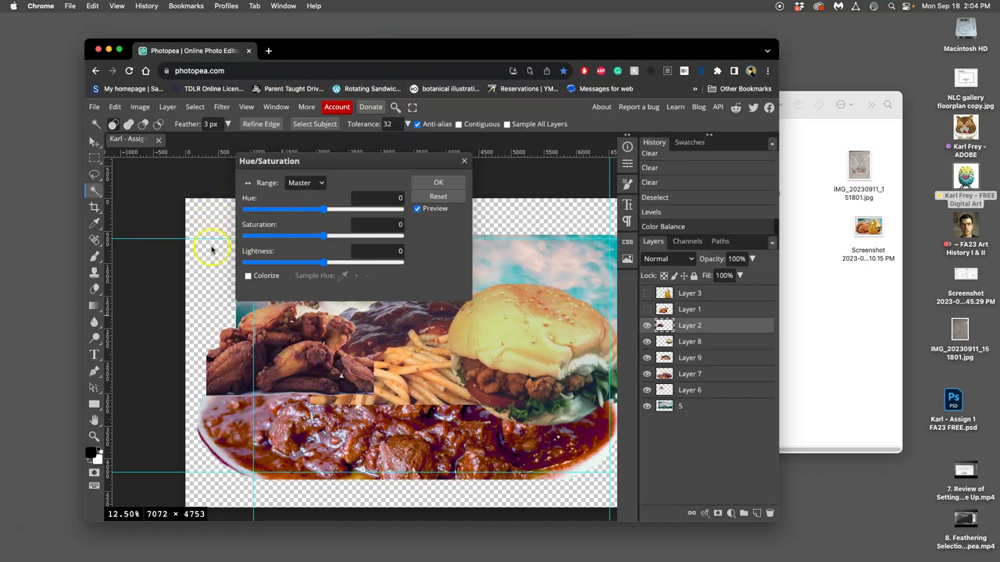
Move the Hue/Saturation dialog off the chicken wings, set the Hue to -5 and apply the adjustment
scroll(218, 250, "up", 3)
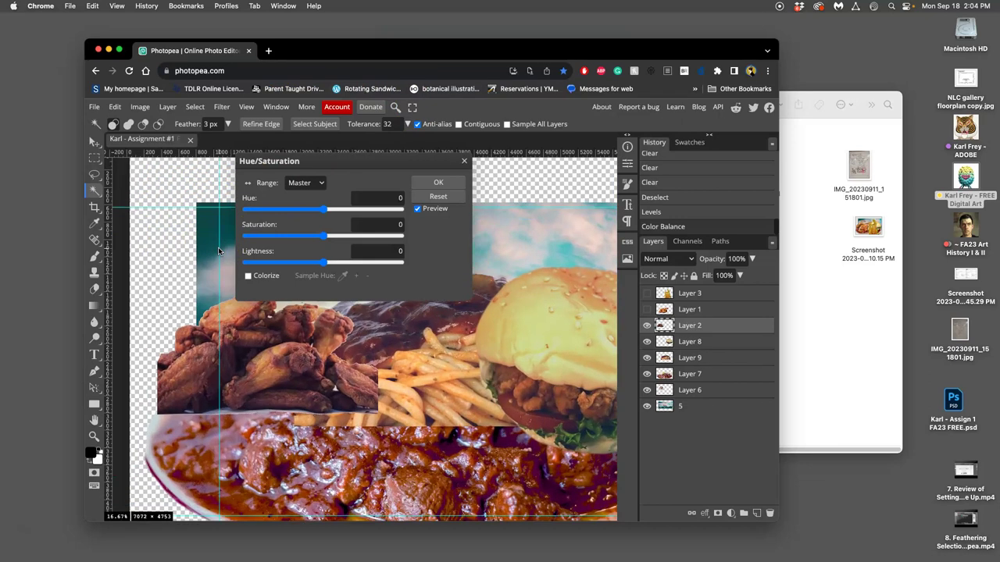
scroll(219, 251, "down", 5)
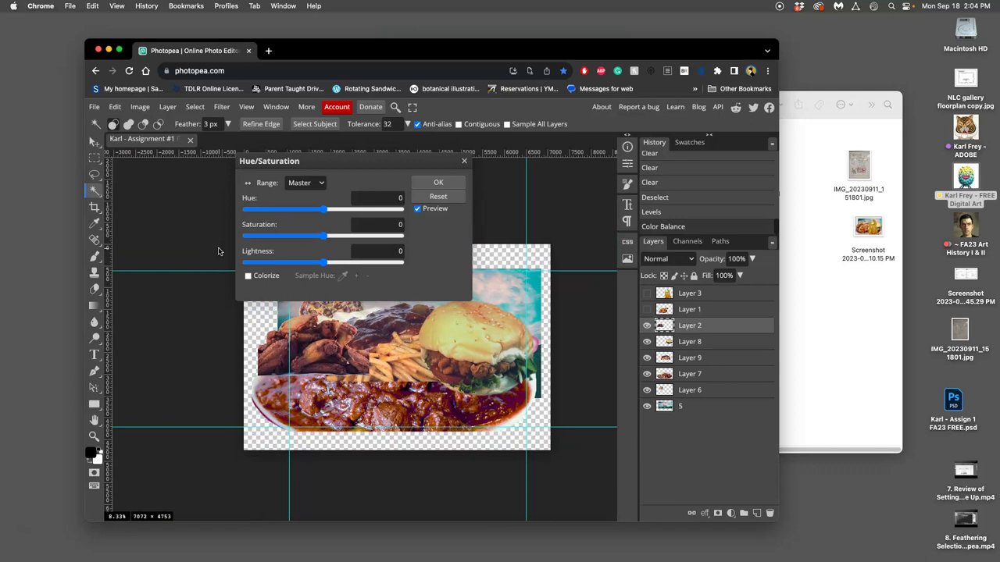
scroll(219, 251, "down", 1)
scroll(218, 250, "up", 2)
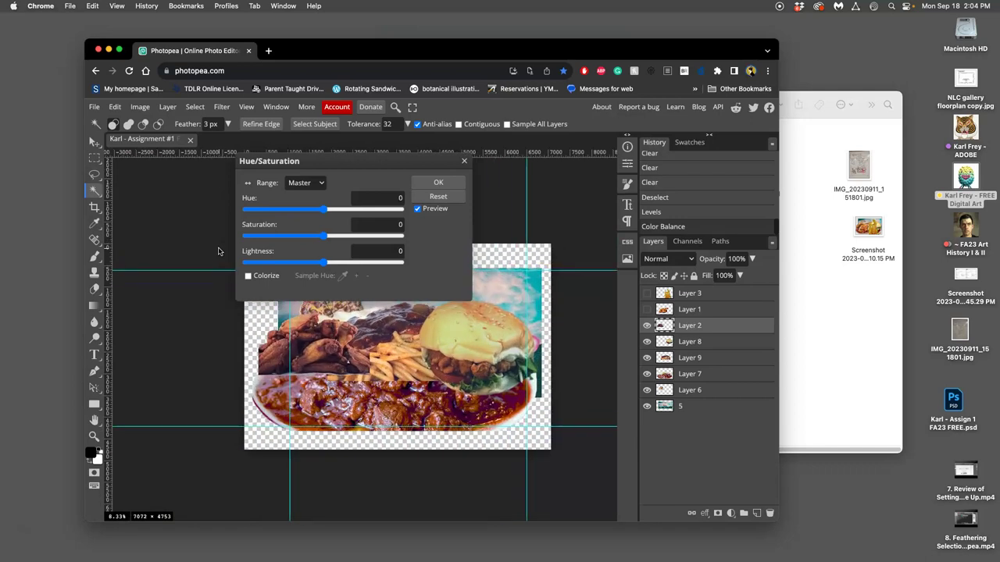
mouse_move(378, 155)
left_mouse_down()
mouse_move(446, 99)
mouse_move(385, 158)
mouse_move(394, 158)
left_mouse_up()
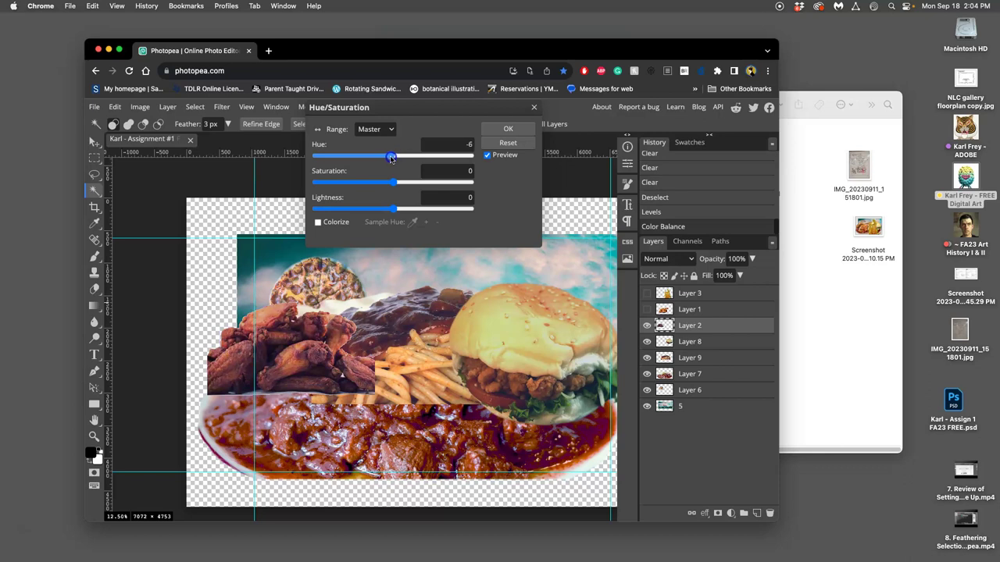
left_click_drag(391, 158, 390, 158)
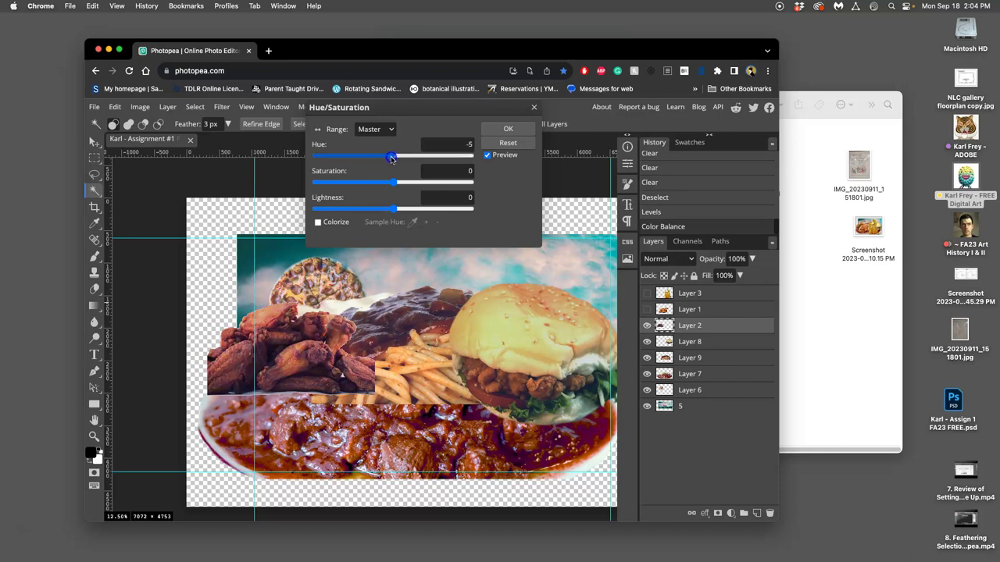
left_click(512, 129)
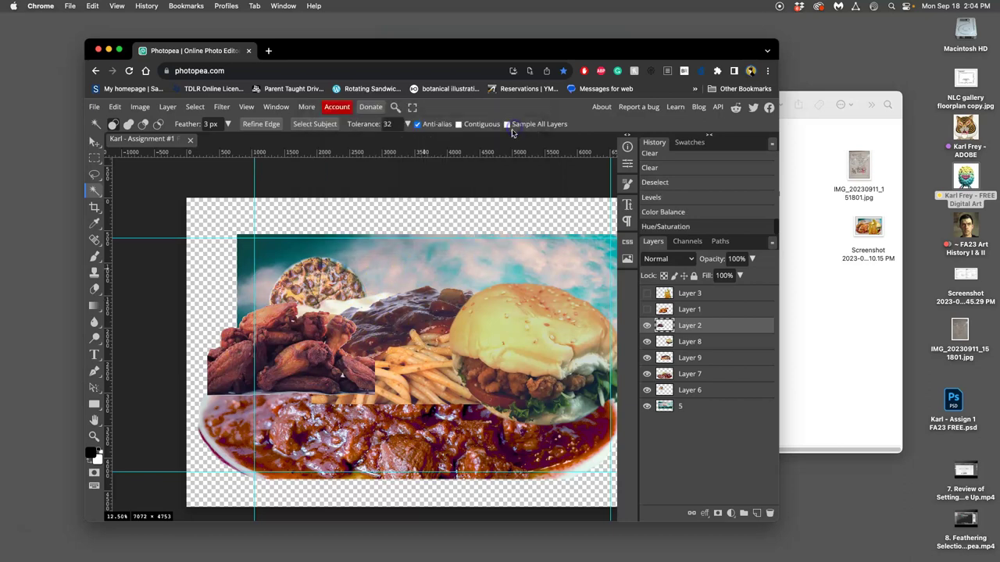
Select the empty area around the chicken wings on Layer 2 using the Magic Wand with a 12 px feather
scroll(363, 304, "up", 1)
scroll(335, 303, "up", 2)
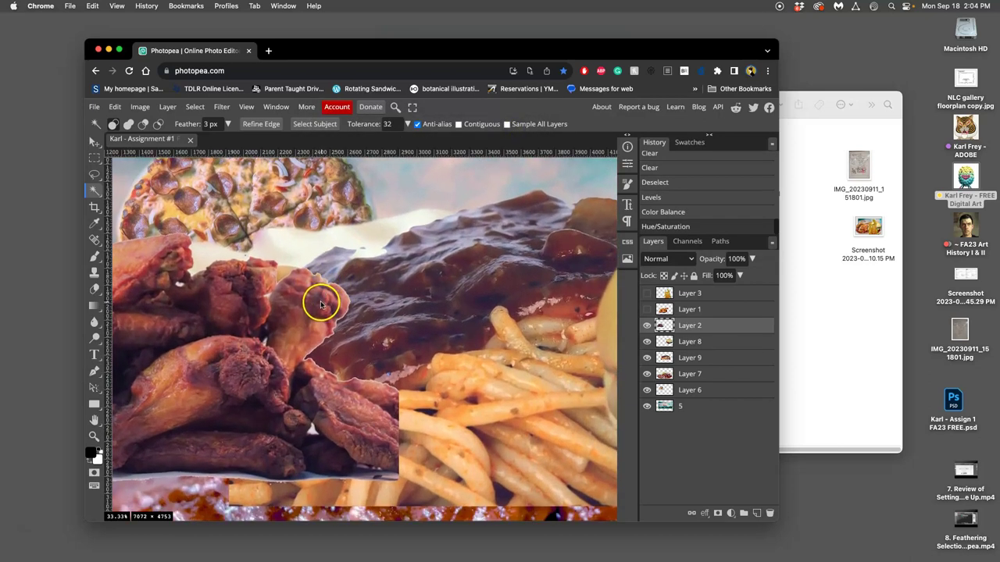
scroll(328, 311, "up", 2)
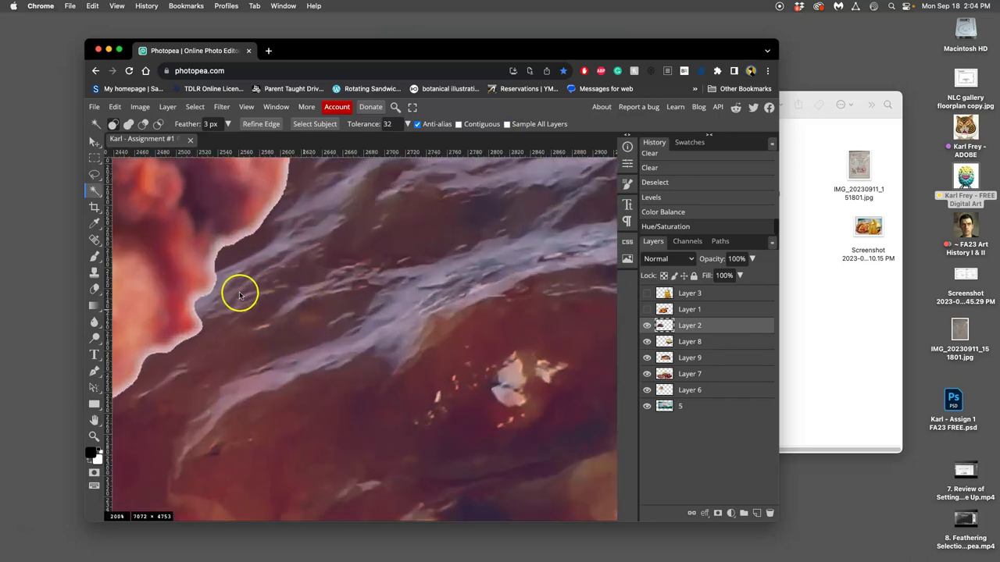
scroll(240, 295, "down", 2)
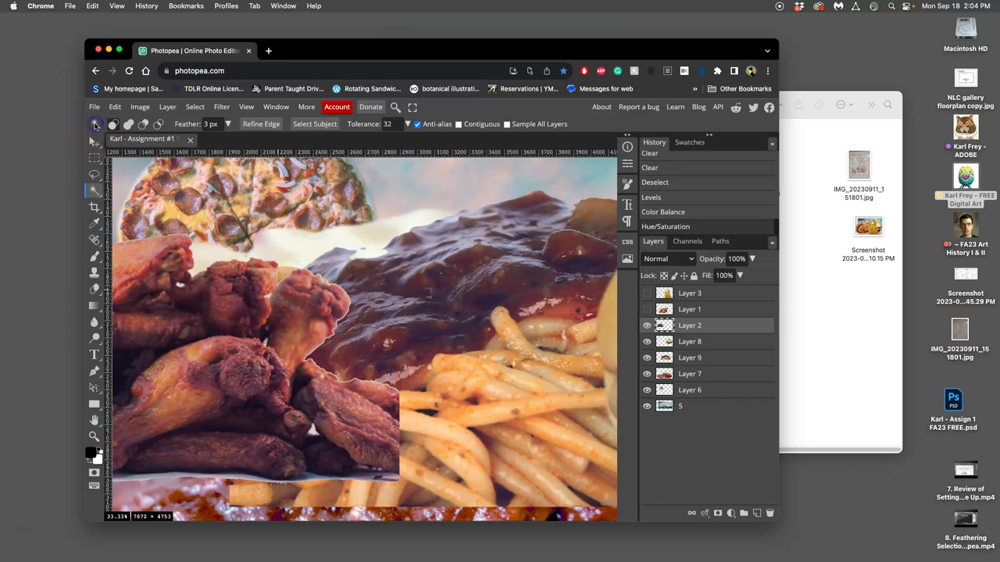
left_click(94, 190)
left_click(215, 125)
left_click_drag(216, 124, 201, 124)
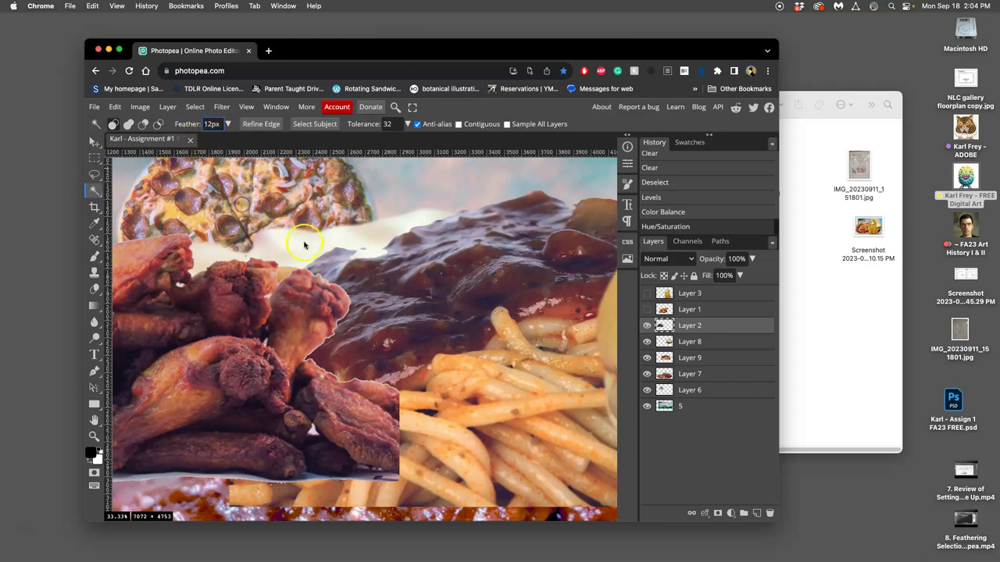
left_click(350, 269)
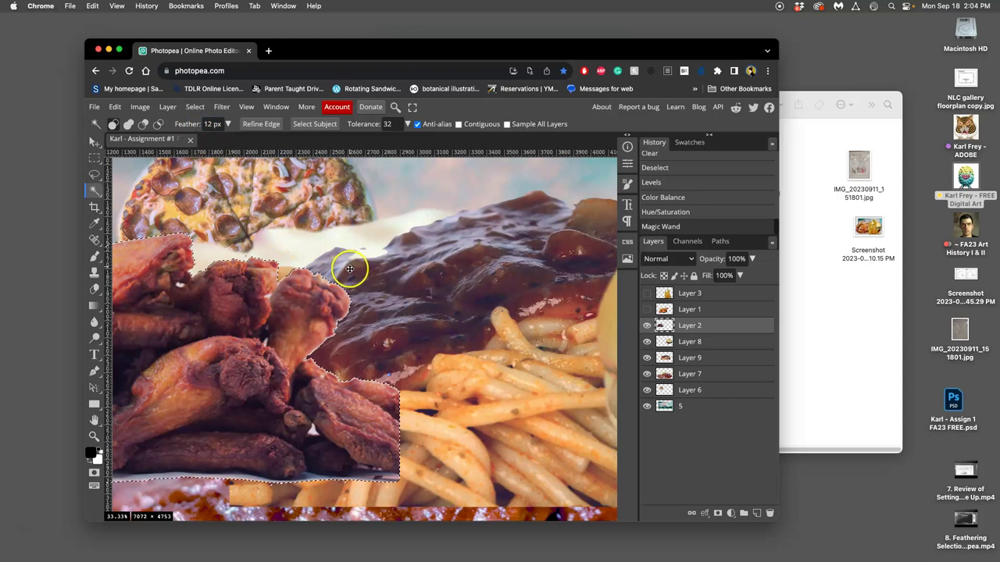
Clear the feathered selection repeatedly to soften the white fringe along the wings' edge, then deselect
scroll(350, 268, "up", 8)
left_click_drag(273, 257, 466, 386)
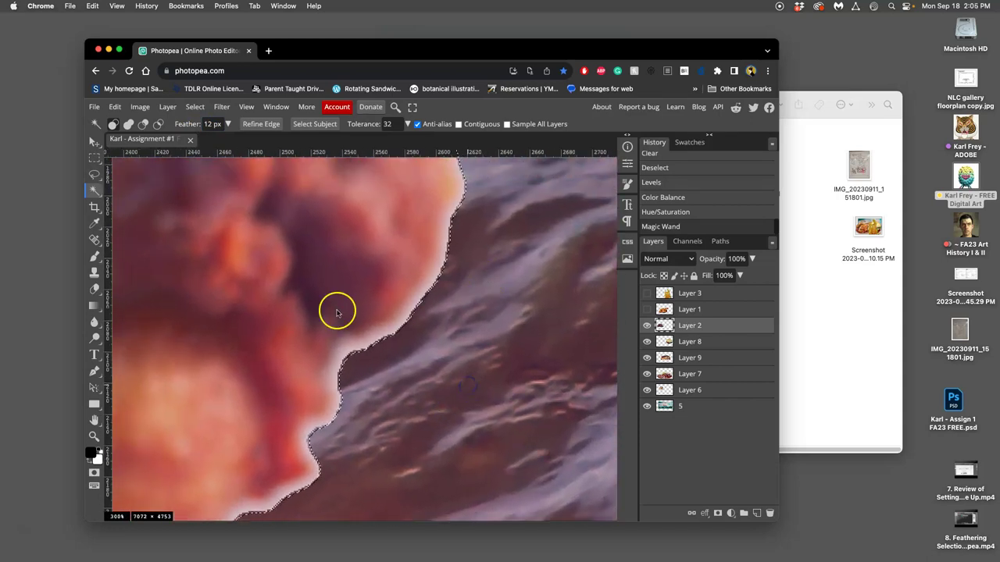
key("Delete")
key("Delete")
key("Delete")
key("Delete")
key("Delete")
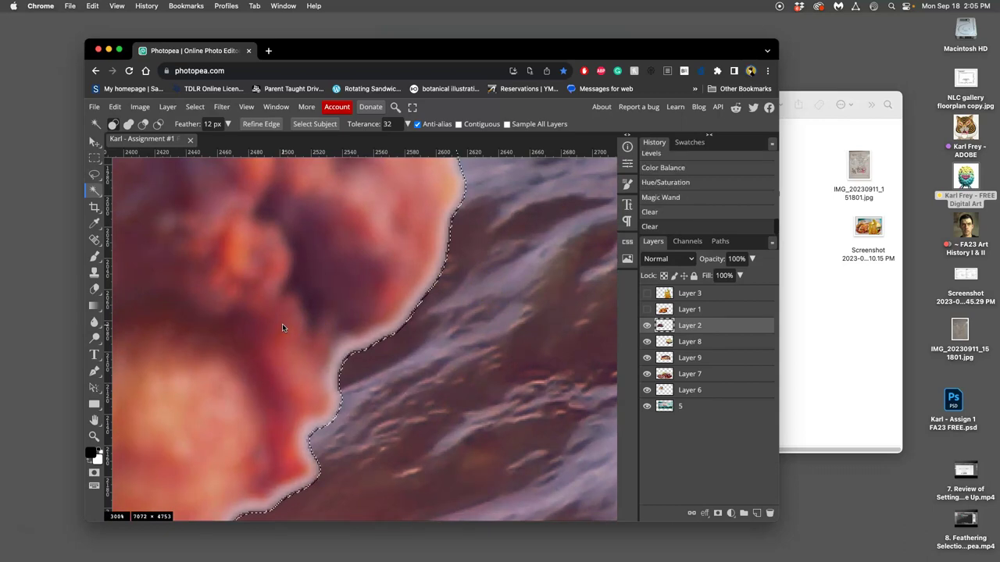
key("Delete")
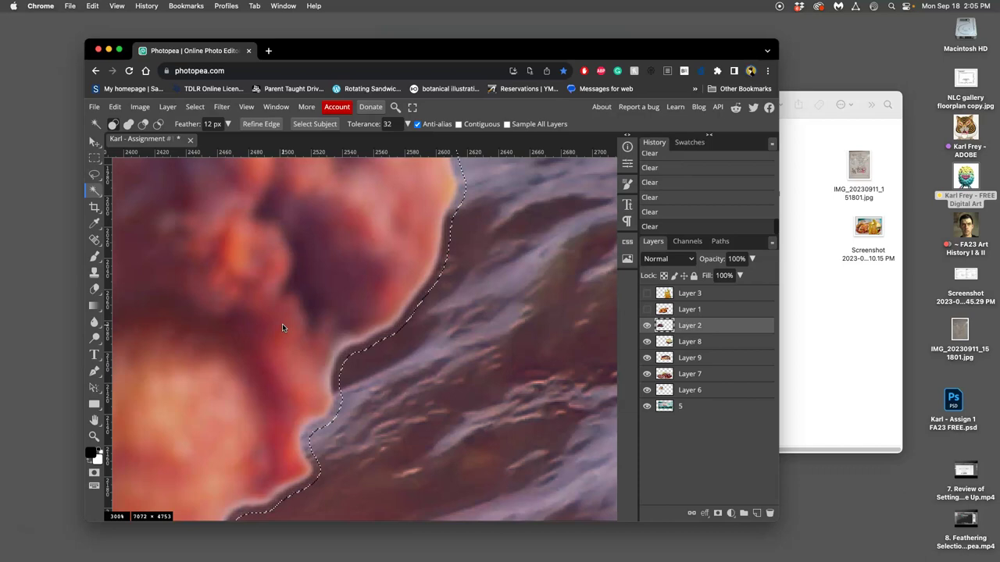
key("ctrl+d")
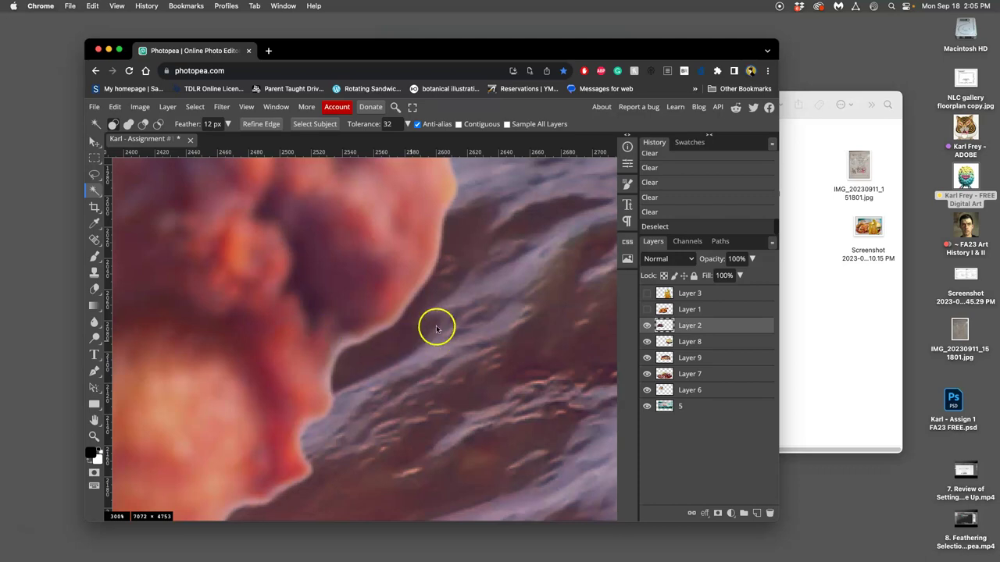
Reselect the empty area around the wings, clear it four more times to fade the edge further, and deselect
left_click(455, 306)
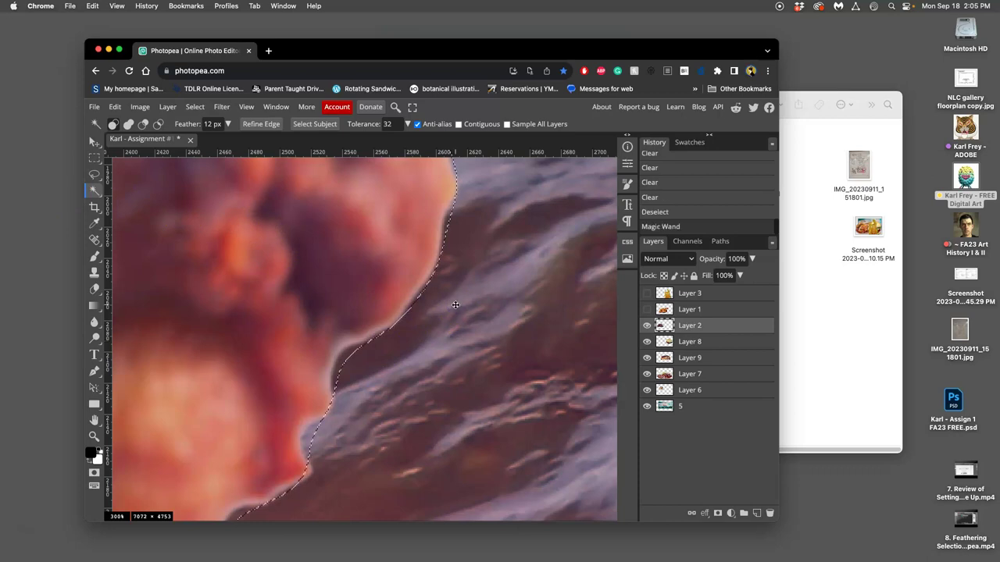
key("BackSpace")
key("BackSpace")
key("BackSpace")
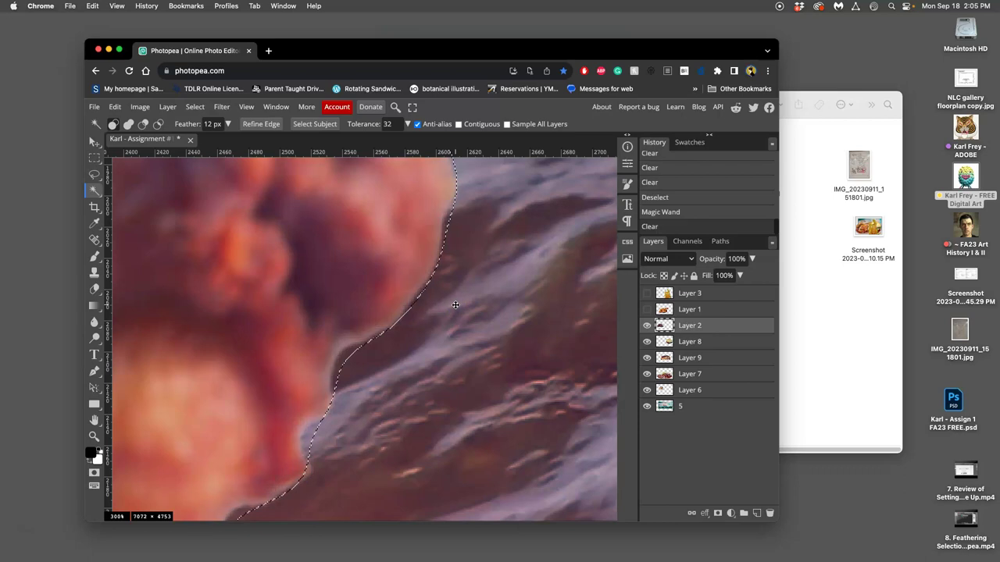
key("BackSpace")
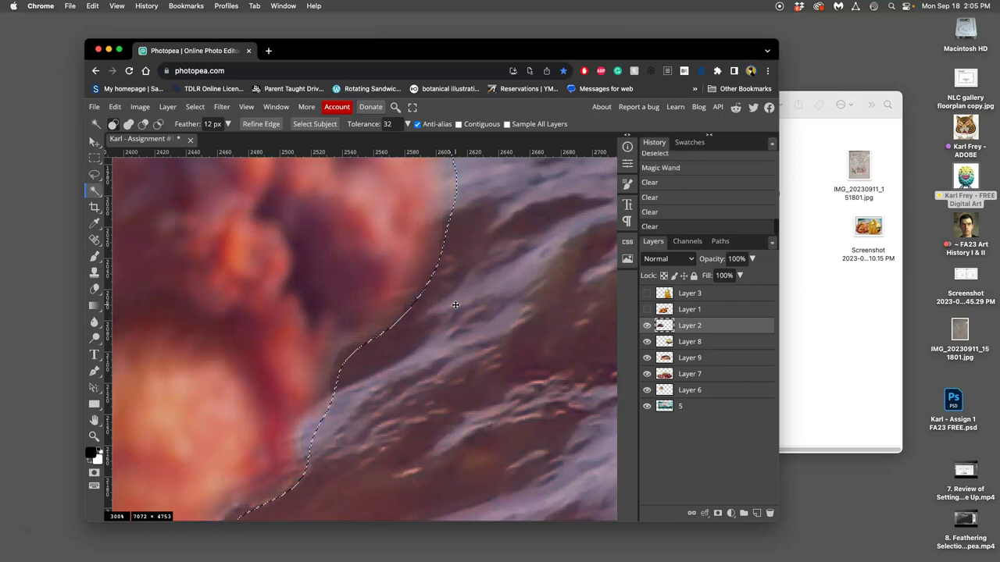
scroll(456, 305, "down", 5)
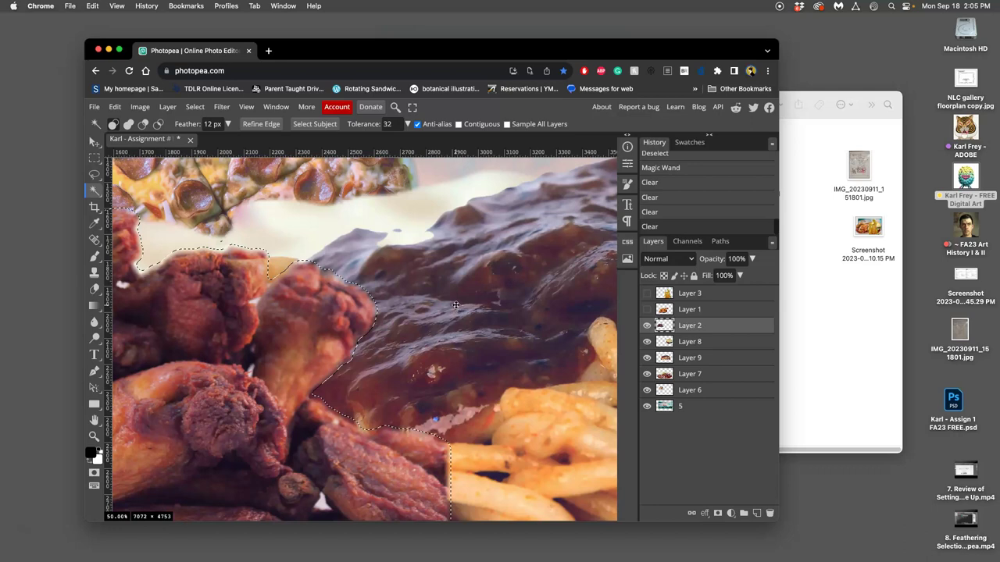
key("super+d")
scroll(456, 307, "down", 3)
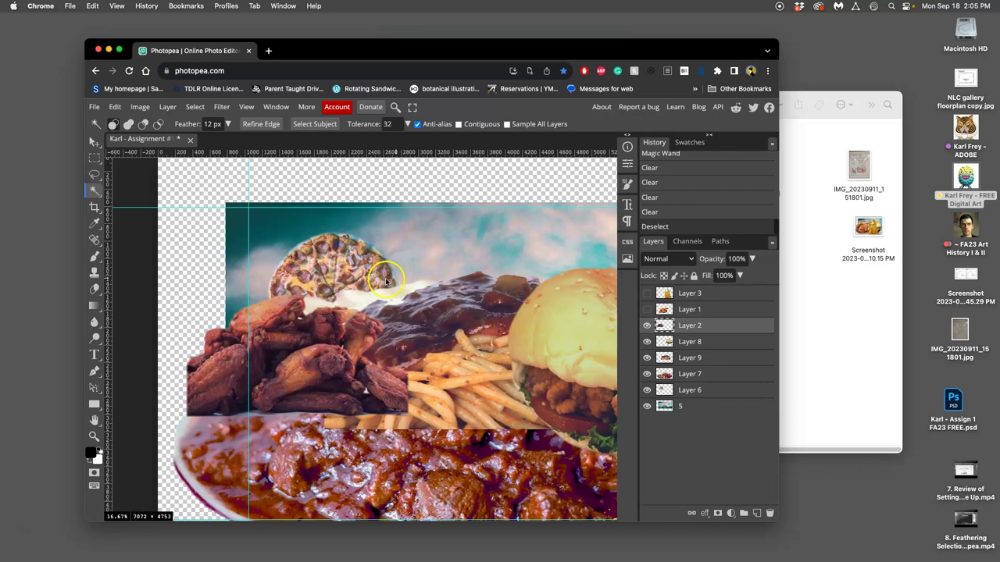
Toggle Layer 7's visibility off and on to identify the stew and pasta image, and select that layer
scroll(303, 264, "right", 2)
scroll(302, 263, "right", 4)
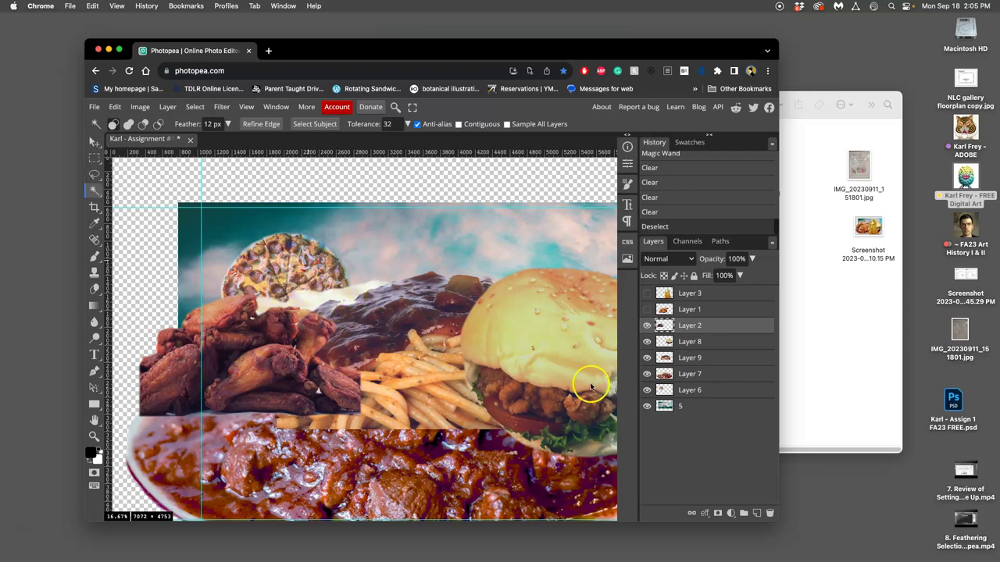
left_click(647, 374)
left_click(647, 374)
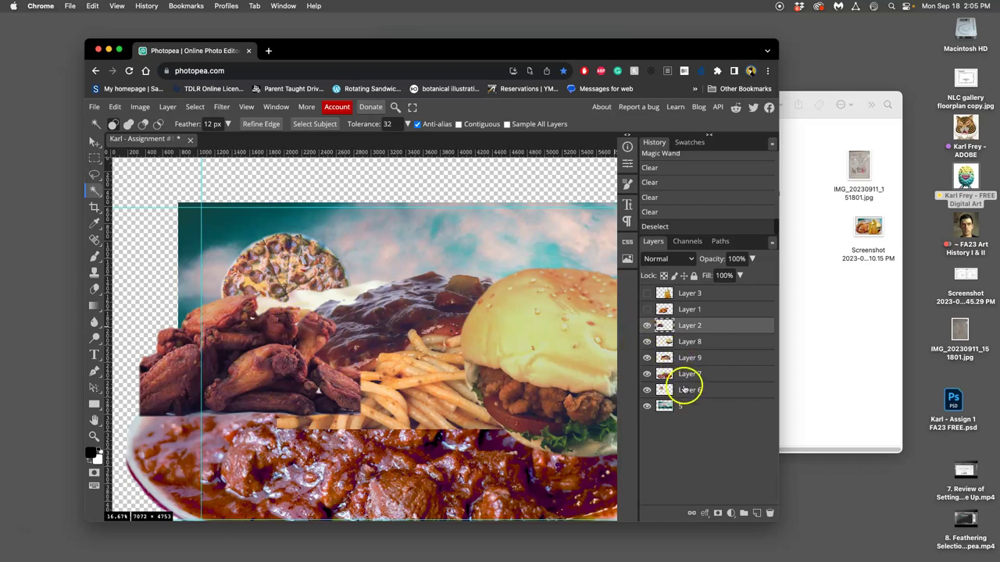
left_click(687, 374)
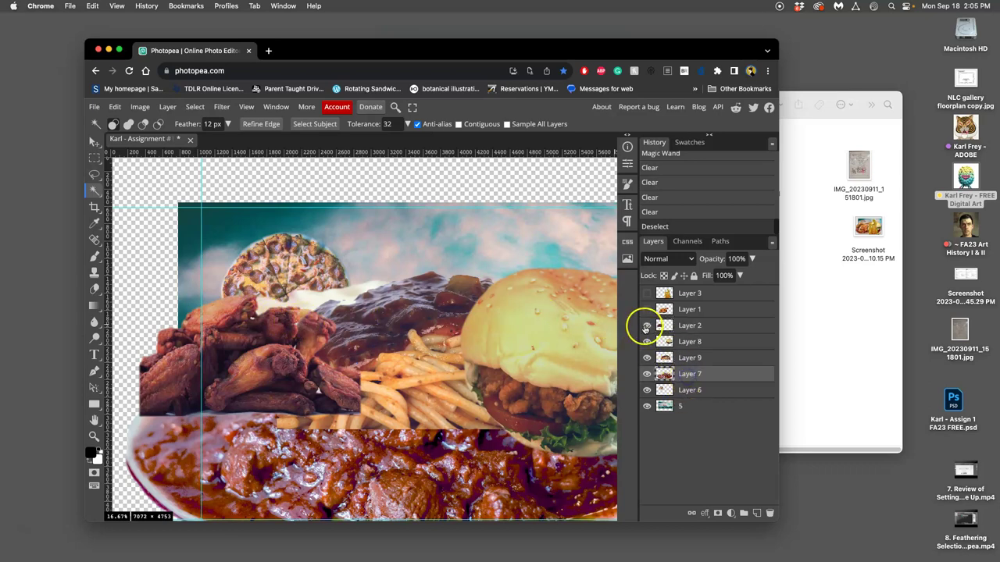
Hide Layers 2, 8 and 9 to uncover the stew and pasta, and enlarge the browser window
left_click(647, 325)
left_click(647, 342)
left_click(646, 358)
left_click(646, 358)
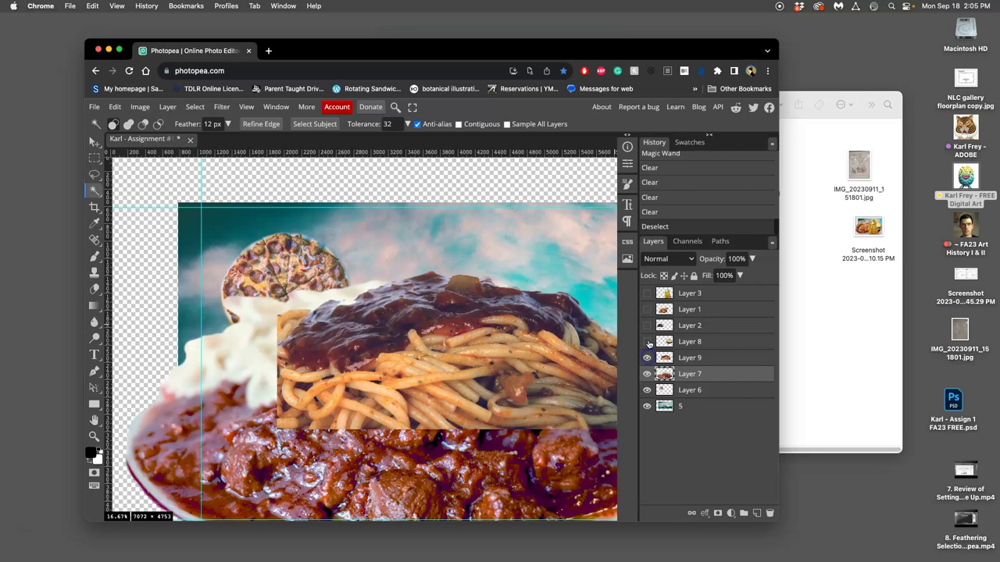
left_click(646, 342)
left_click(646, 342)
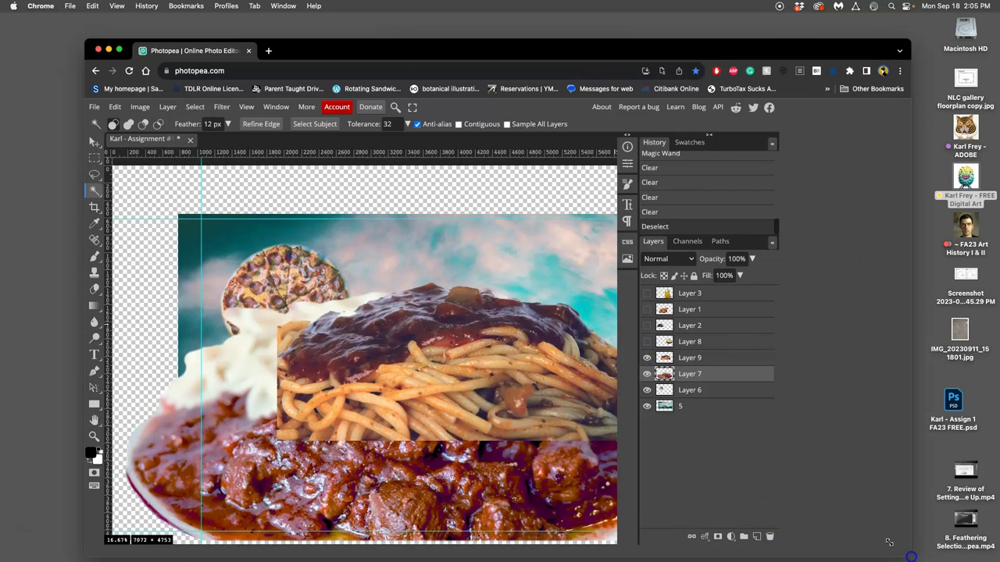
left_click_drag(792, 525, 925, 561)
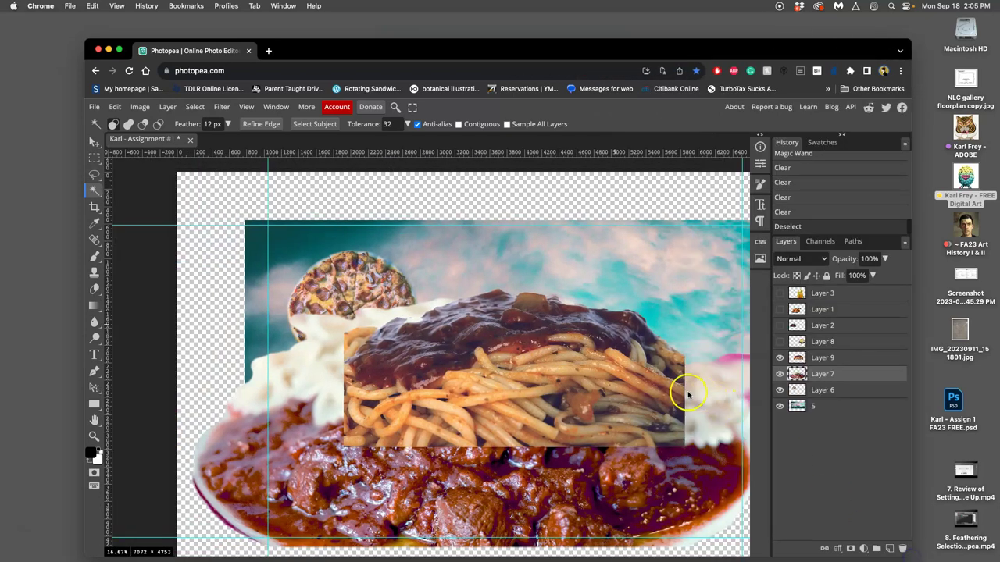
left_click(779, 359)
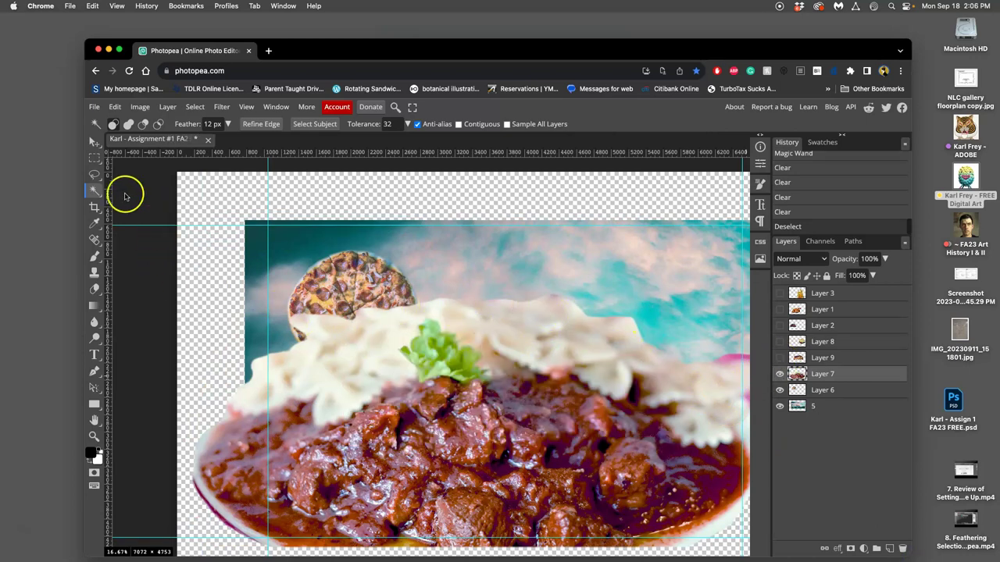
Lasso the upper part of the pasta on Layer 7, passing above the green garnish, and copy it to a new layer
left_click(94, 174)
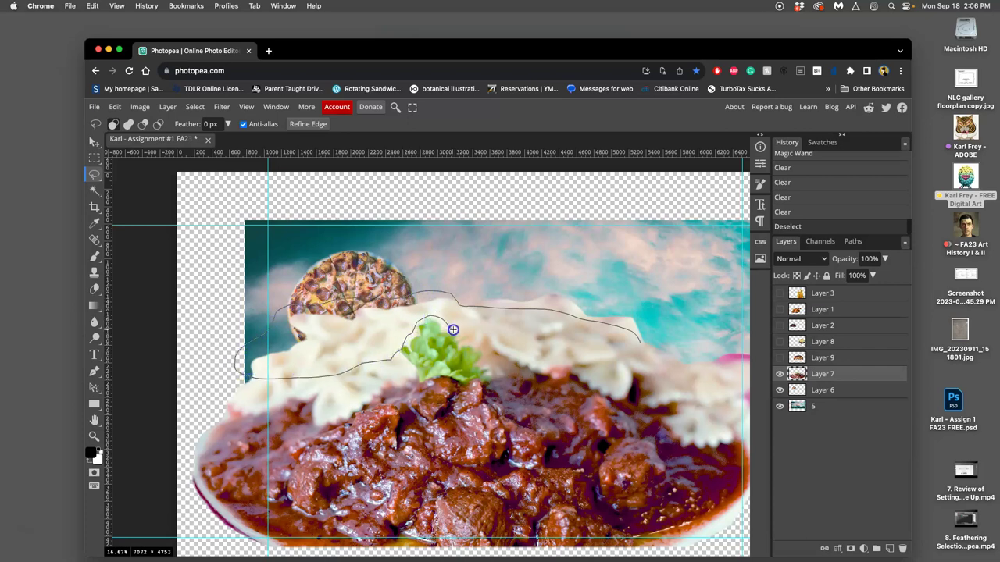
left_click_drag(642, 344, 642, 344)
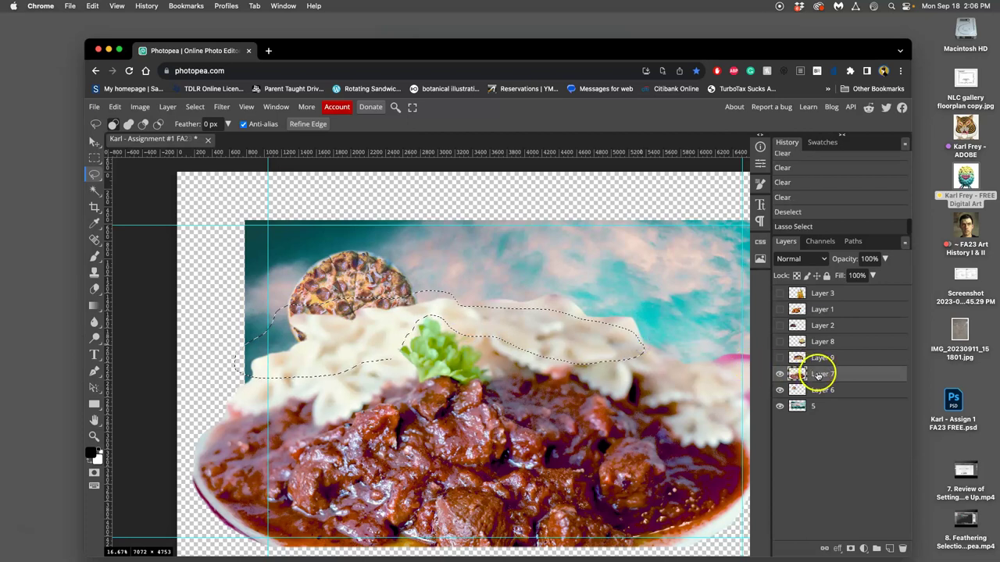
key("super+j")
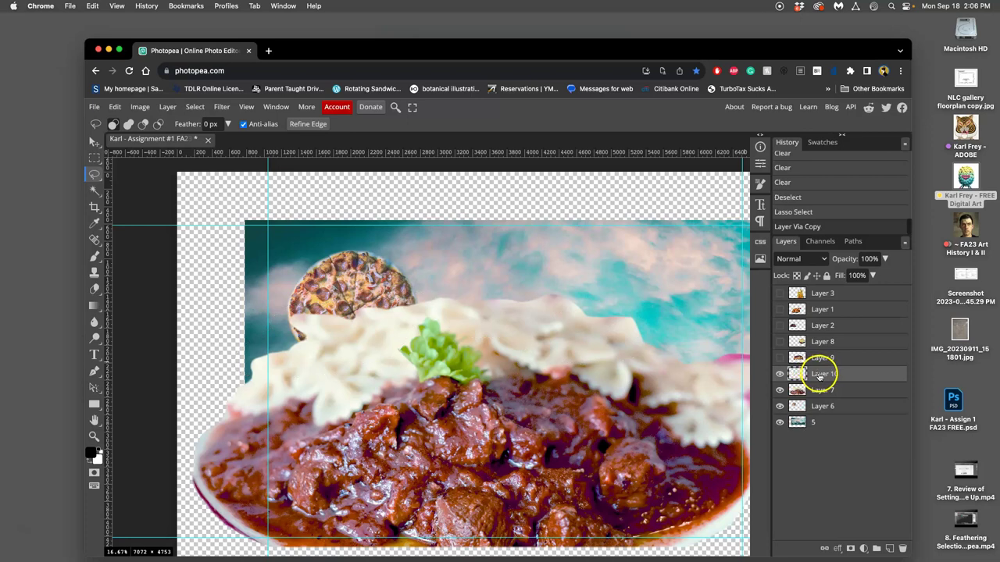
Hide Layer 7 and move the copied pasta piece slightly up and to the right over the pizza and sky
left_click(779, 390)
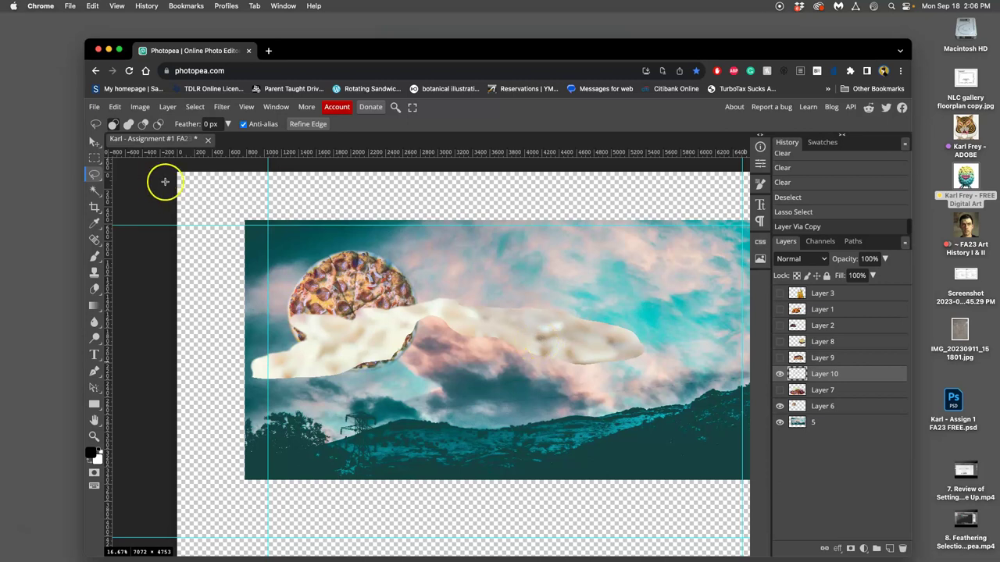
left_click(95, 141)
left_click_drag(500, 331, 518, 308)
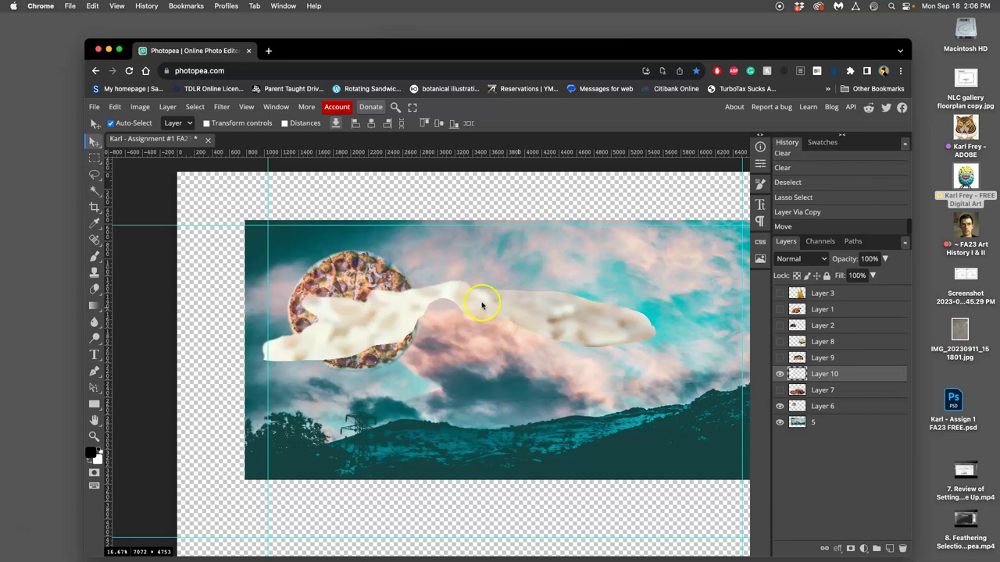
Select the empty area around the pasta piece on Layer 10 using the Magic Wand with a 45 px feather
left_click(95, 191)
double_click(212, 124)
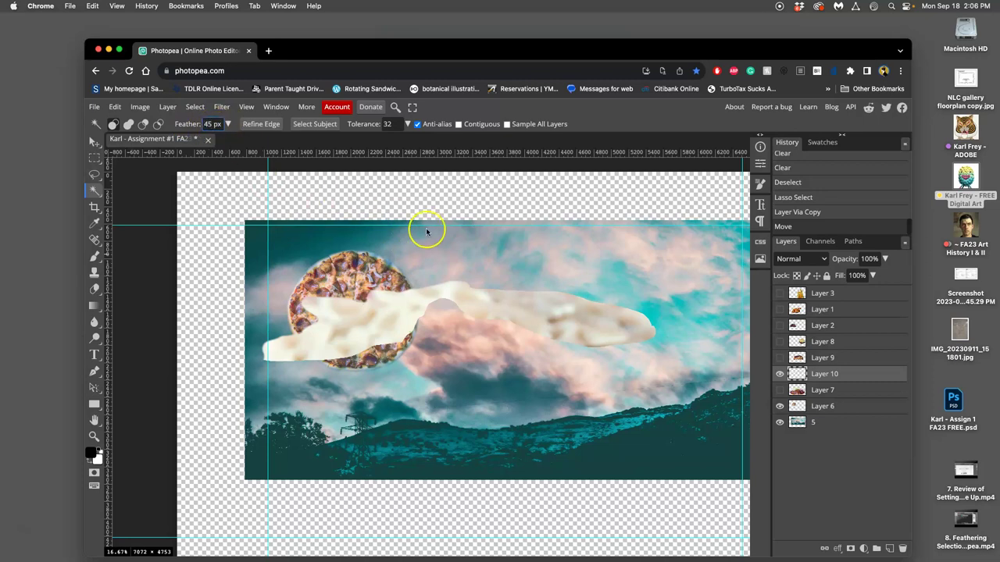
left_click(442, 270)
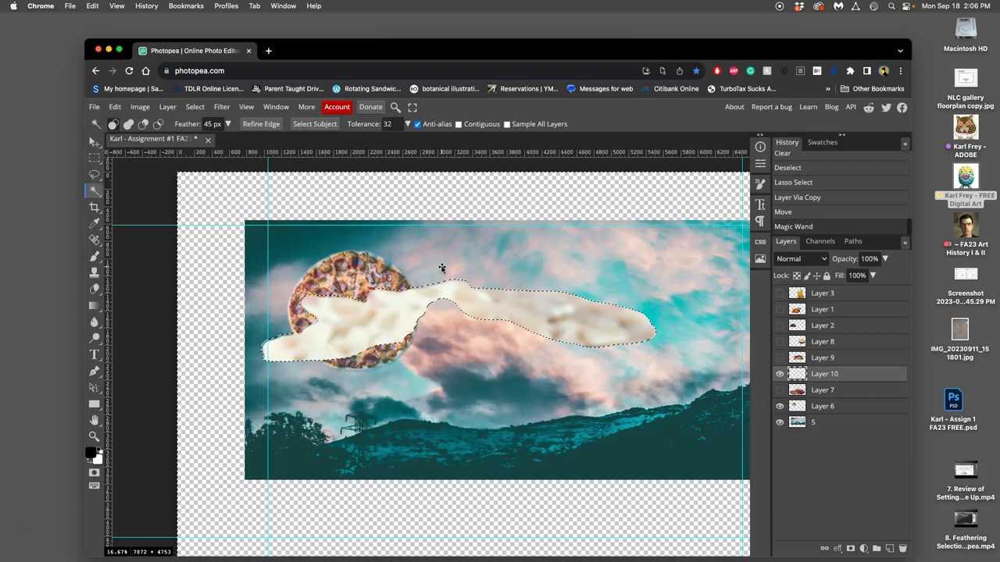
Clear the feathered selection repeatedly to soften the pasta piece's edges into the sky, then deselect
scroll(443, 267, "up", 5)
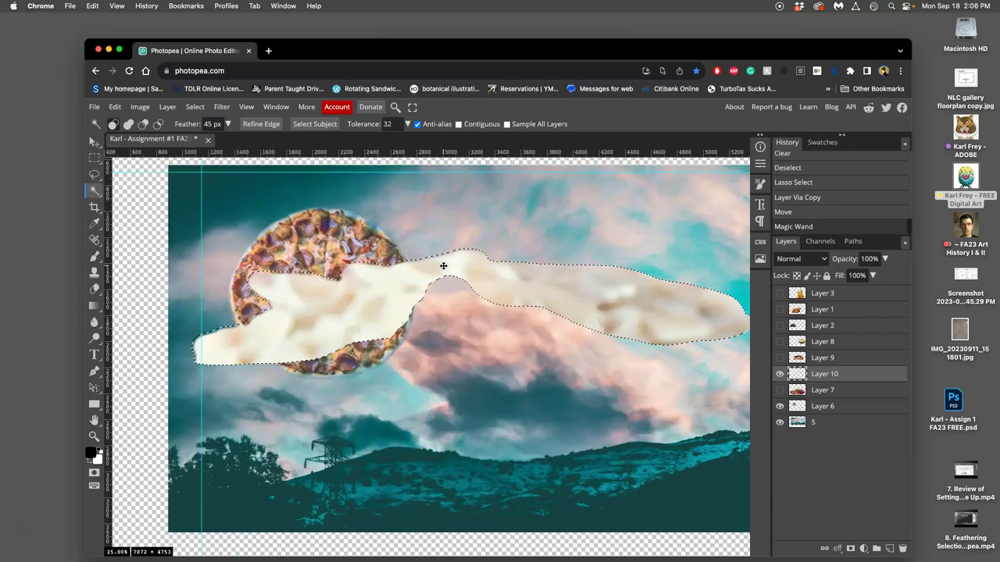
scroll(448, 255, "down", 1)
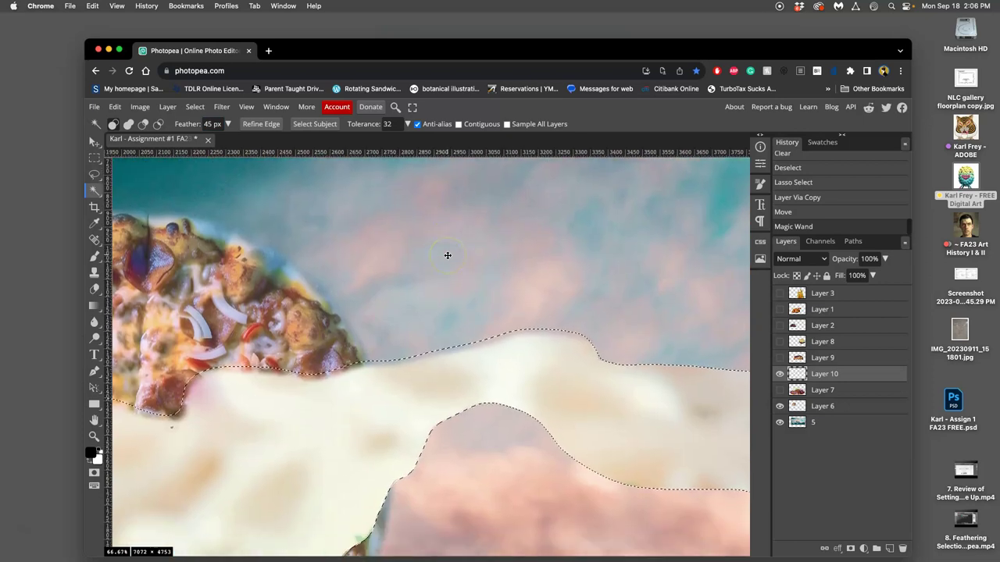
key("Delete")
key("Delete")
key("Delete")
key("Delete")
key("Delete")
key("Delete")
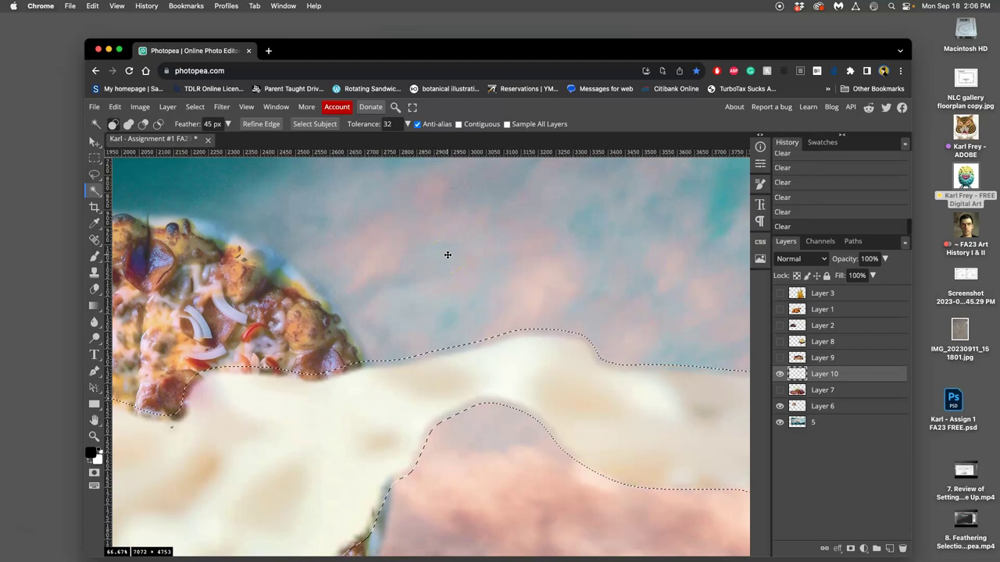
key("ctrl+d")
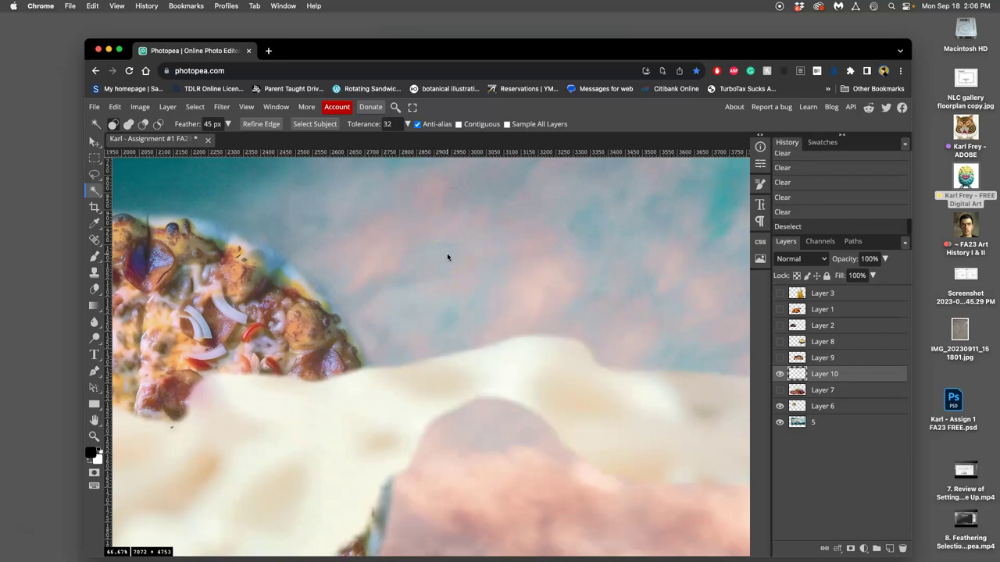
Set the Eraser to a soft round brush of 516 px with 0% hardness
scroll(447, 253, "down", 5)
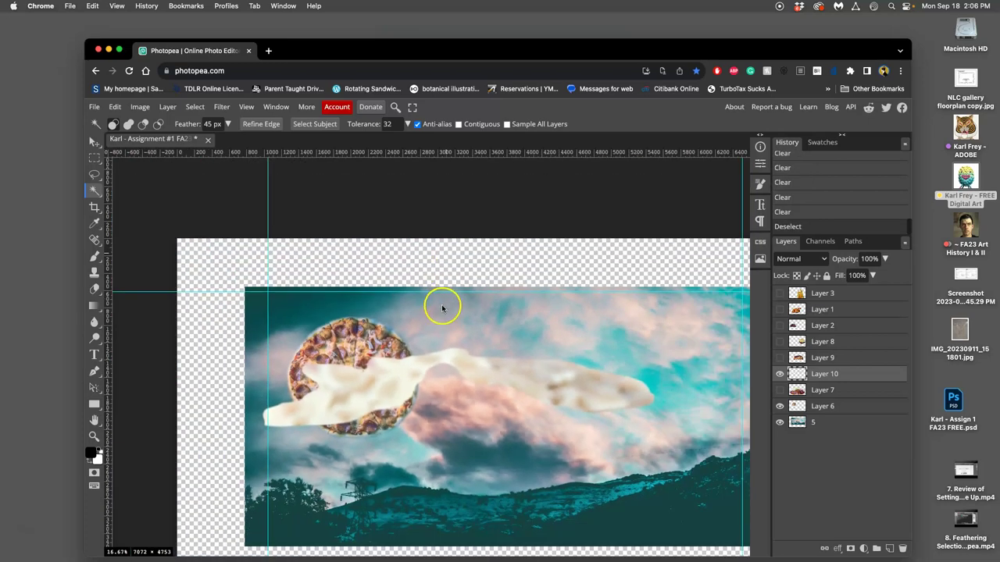
left_click(95, 289)
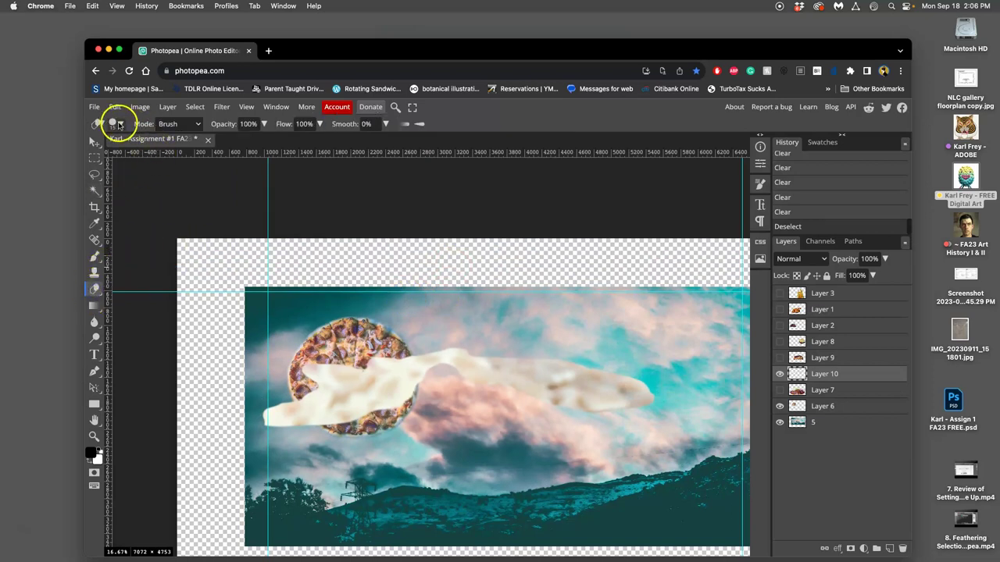
left_click(119, 125)
mouse_move(179, 155)
left_mouse_down()
mouse_move(229, 154)
mouse_move(188, 179)
left_mouse_up()
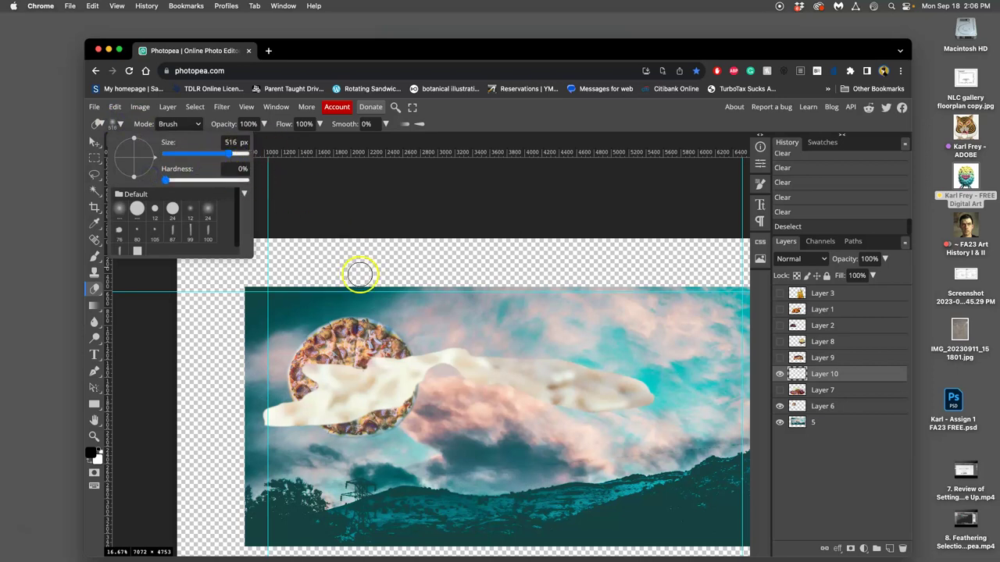
Erase along the pasta piece's outer edges on Layer 10 to fade it into the sky and pizza, enabling the eraser's pressure control
left_click(625, 362)
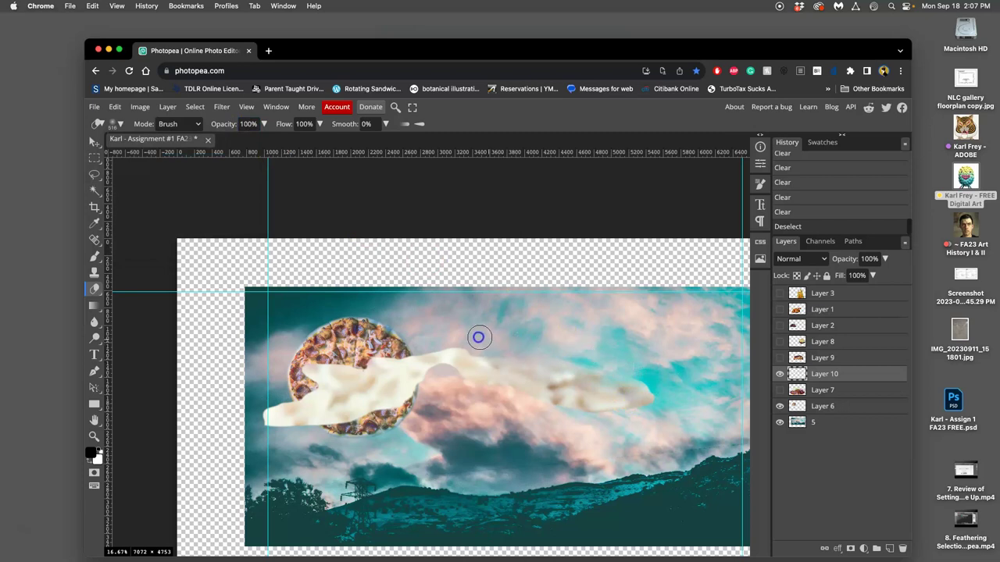
left_click_drag(474, 340, 569, 339)
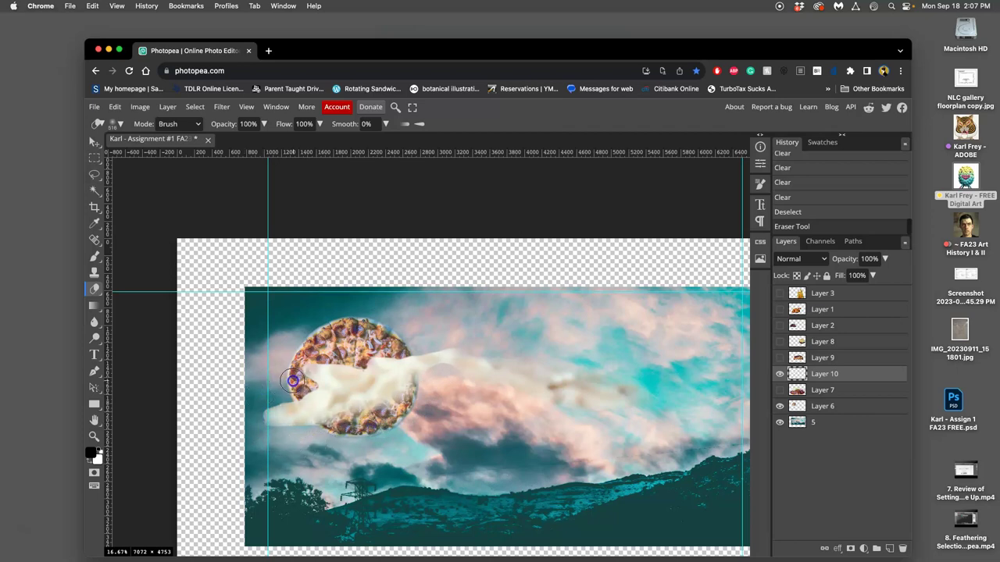
left_click_drag(312, 353, 396, 306)
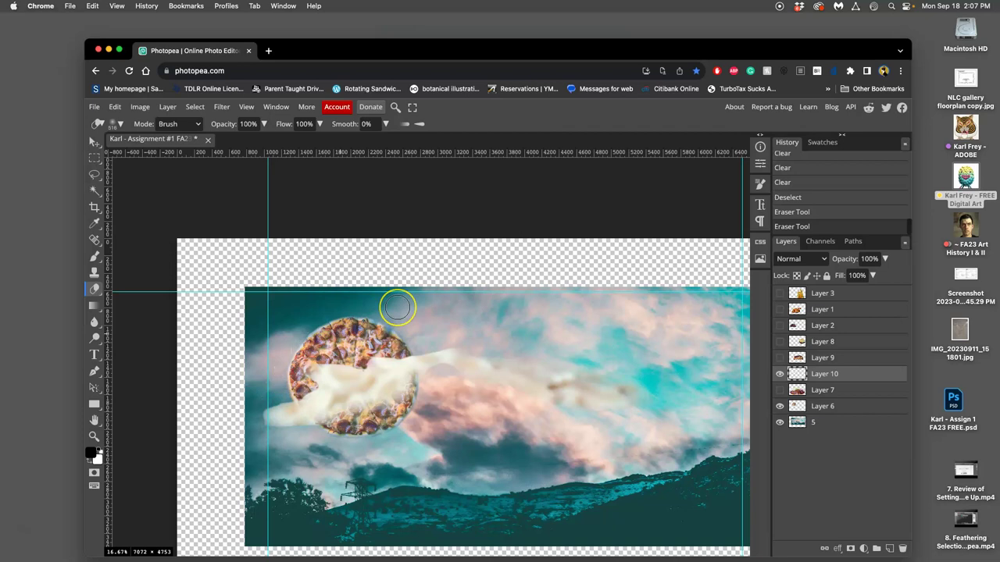
left_click(420, 125)
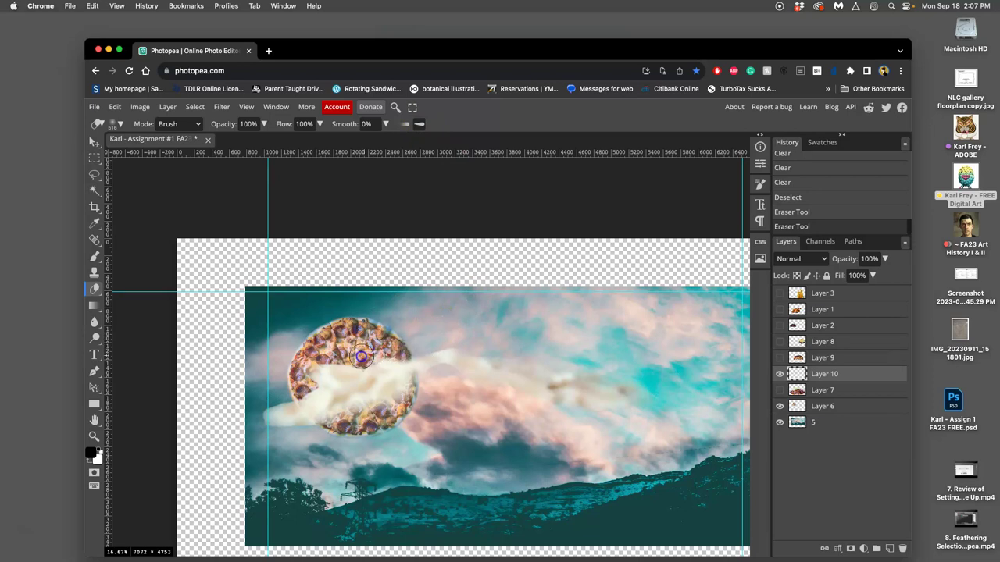
mouse_move(295, 374)
left_mouse_down()
mouse_move(347, 344)
mouse_move(374, 348)
left_mouse_up()
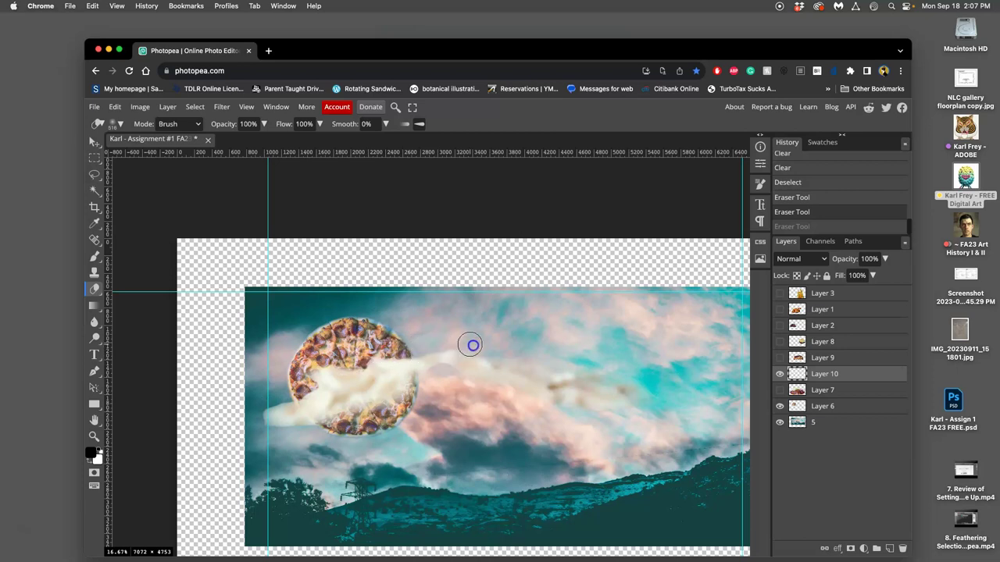
mouse_move(522, 347)
left_mouse_down()
mouse_move(505, 352)
mouse_move(471, 419)
mouse_move(780, 393)
mouse_move(778, 326)
left_mouse_up()
Show Layers 7, 9, 8 and 2, and move the pasta piece on Layer 10 up and left over the pizza
left_click(780, 392)
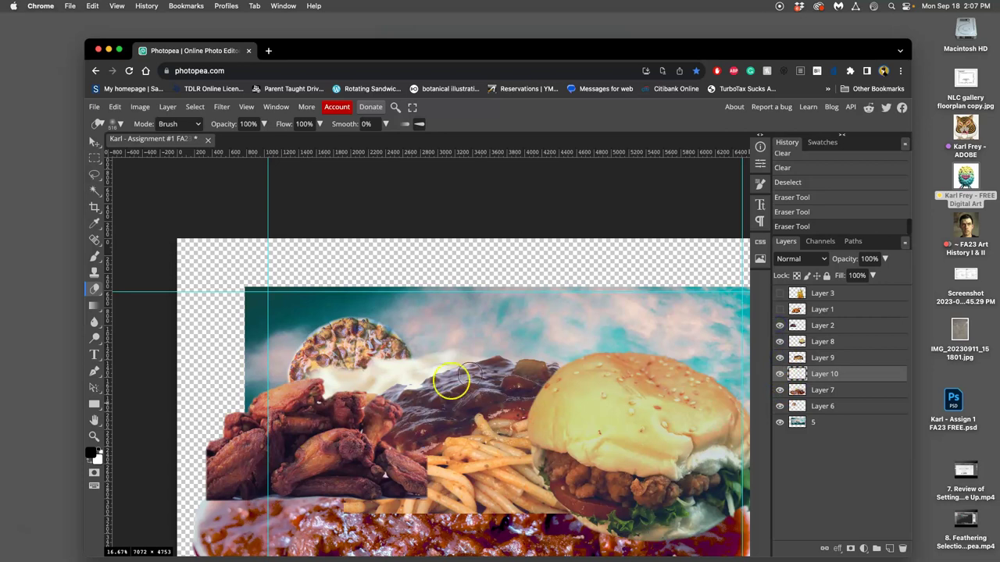
left_click(94, 142)
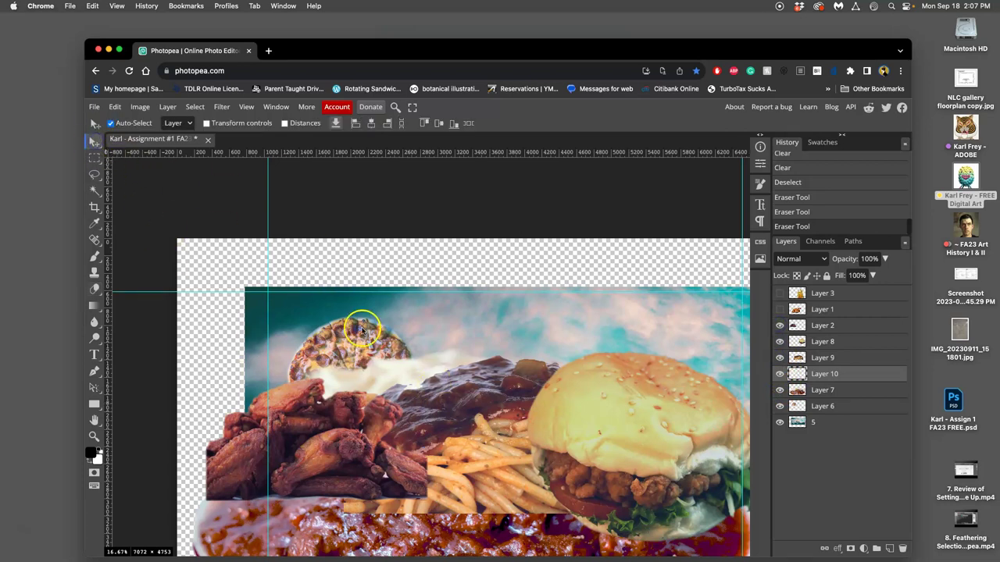
left_click_drag(379, 362, 351, 329)
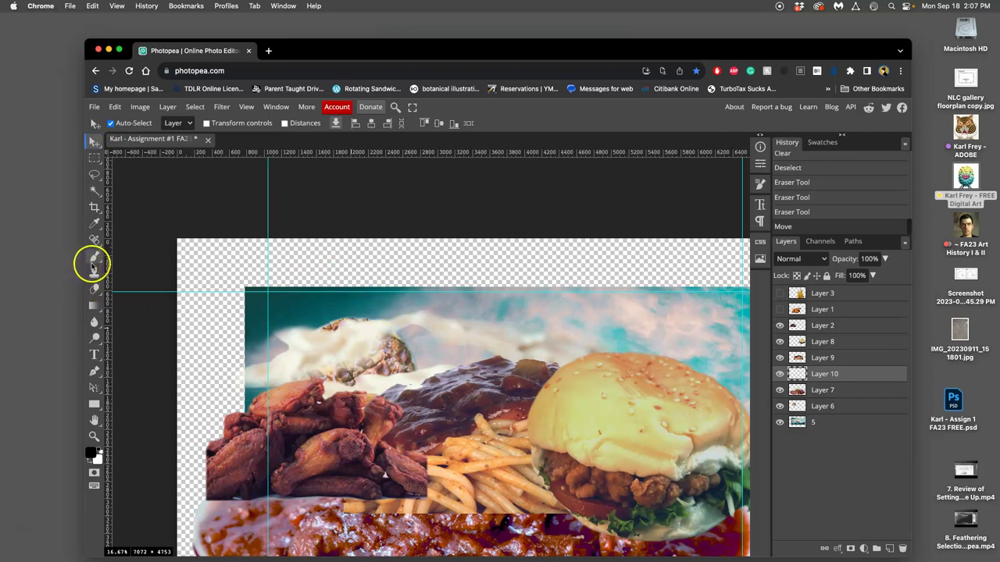
Softly erase more of the pasta piece's edges at its left end and above the brown sauce
left_click(94, 289)
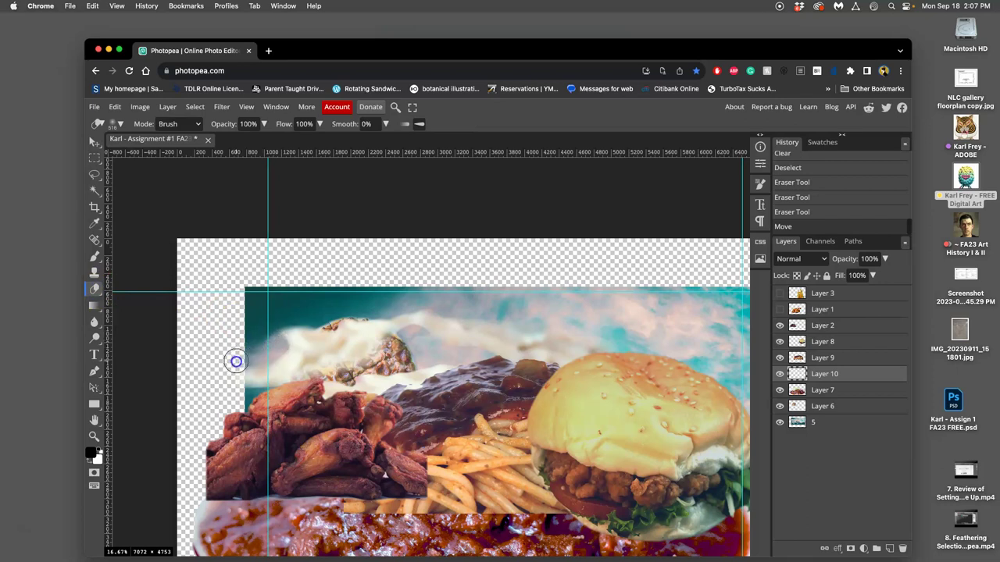
left_click(264, 316)
left_click(482, 361)
mouse_move(537, 373)
left_mouse_down()
mouse_move(469, 379)
mouse_move(435, 357)
mouse_move(444, 360)
left_mouse_up()
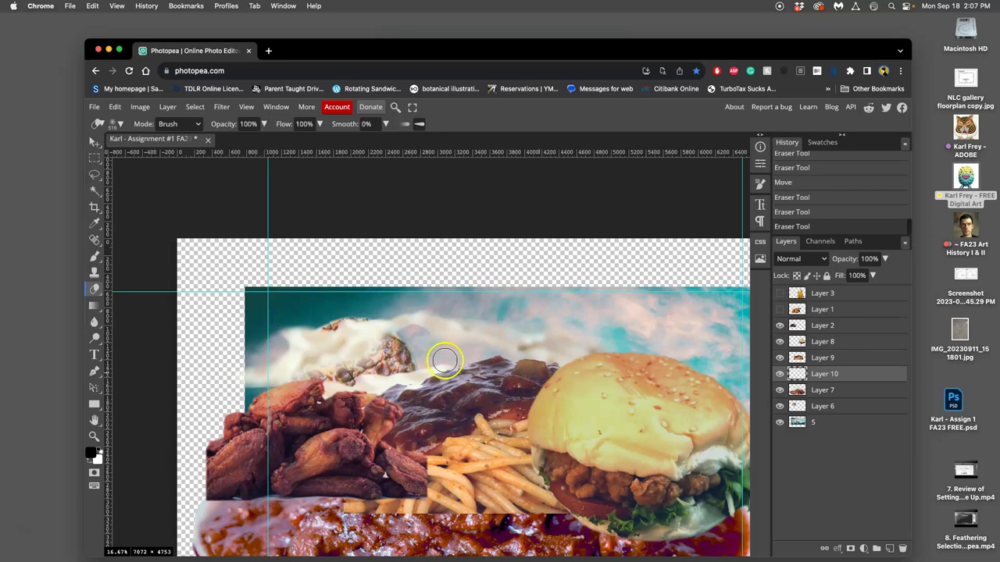
Free Transform the pasta piece on Layer 10 to about 133.72% width and 90.48% height, stretching it behind the food
left_click(115, 107)
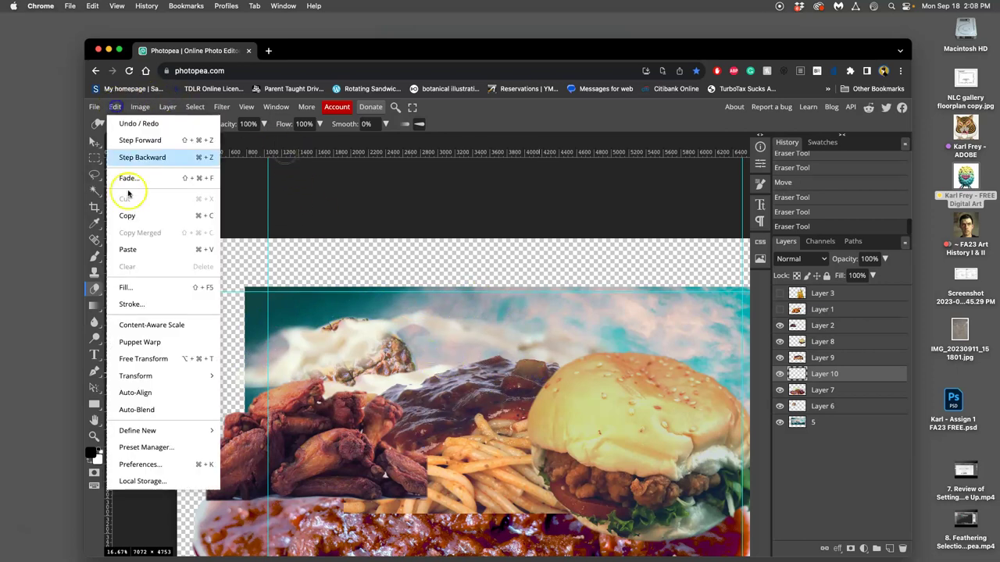
left_click(146, 357)
left_click_drag(628, 390, 720, 410)
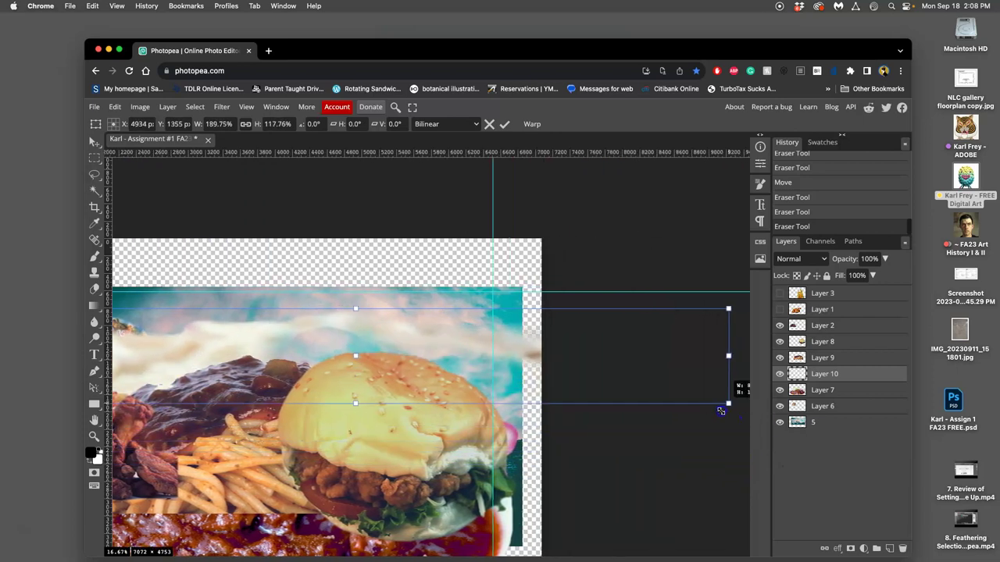
left_click_drag(452, 356, 334, 339)
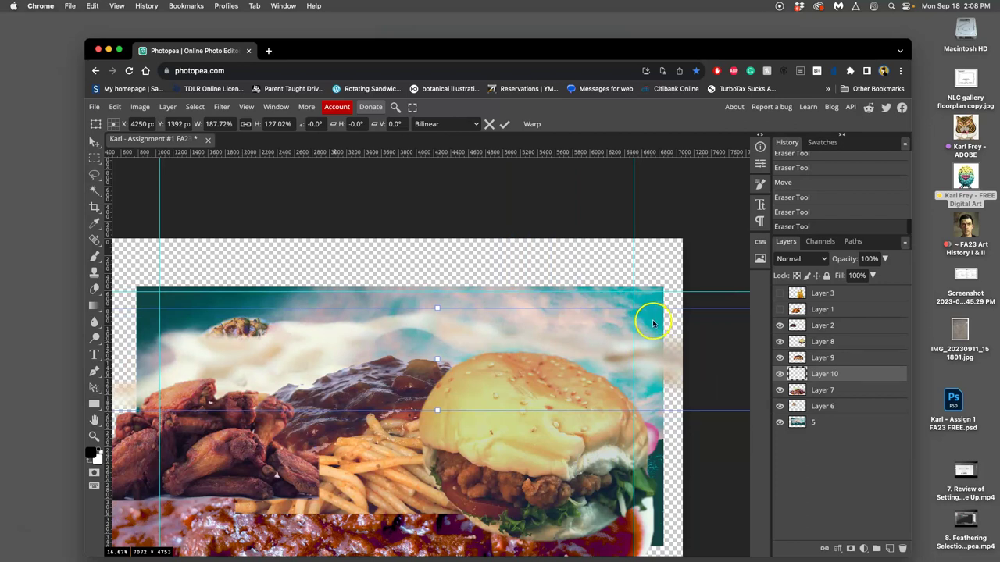
key("super+minus")
left_click_drag(684, 319, 528, 344)
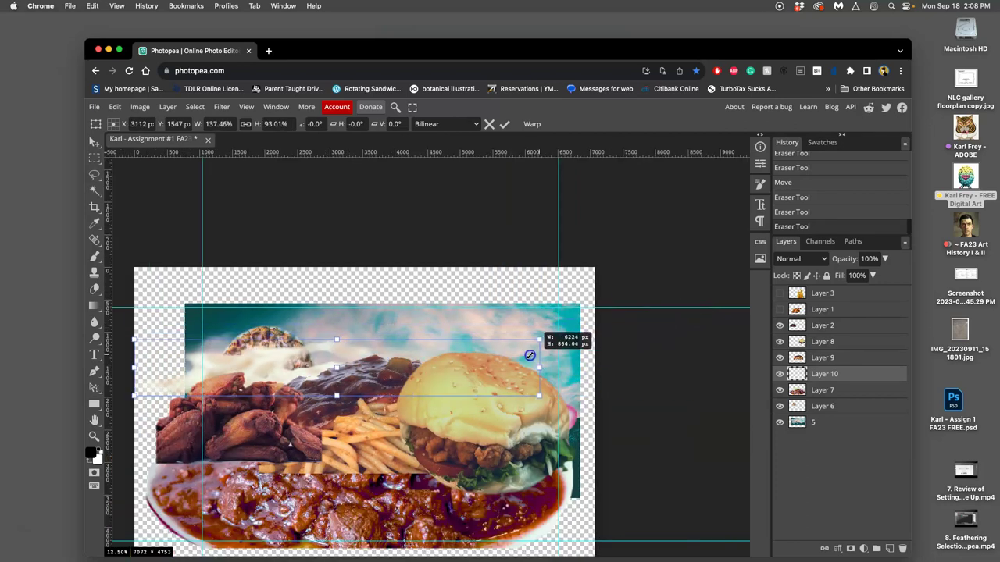
Warp the pasta piece so its upper edge dips below the pizza, and apply the transform
right_click(332, 342)
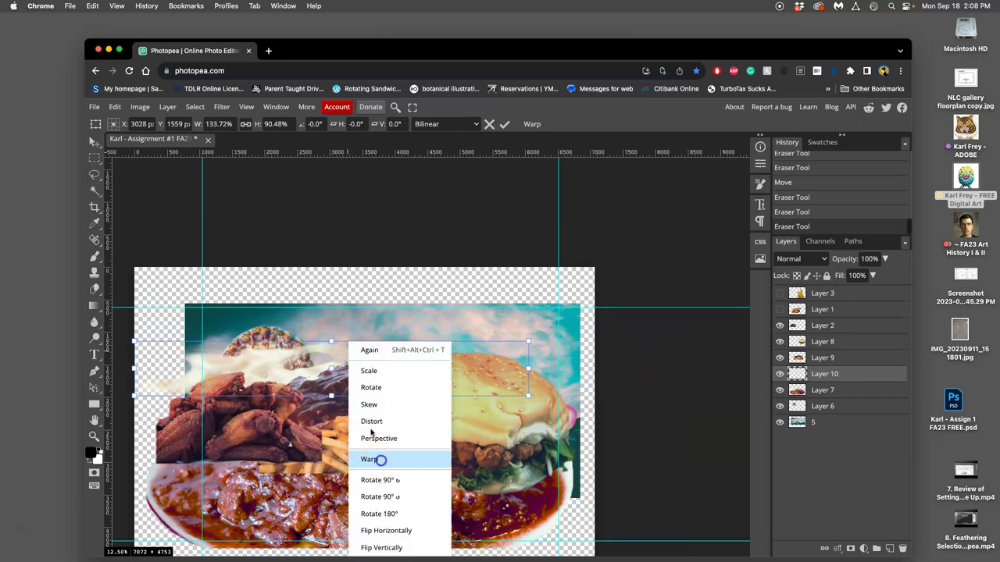
left_click(381, 461)
left_click_drag(335, 352, 313, 349)
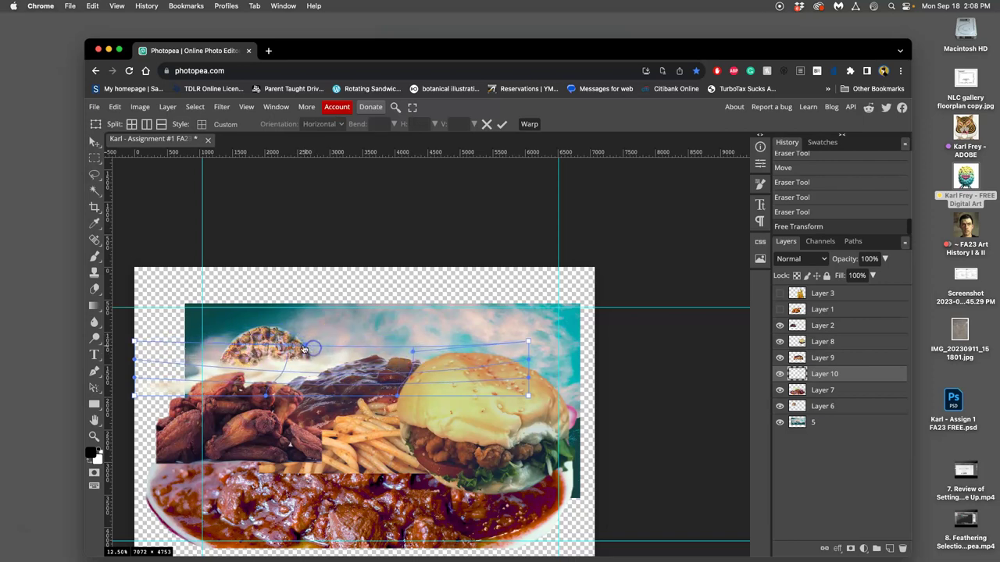
left_click_drag(217, 342, 214, 345)
left_click_drag(303, 361, 301, 364)
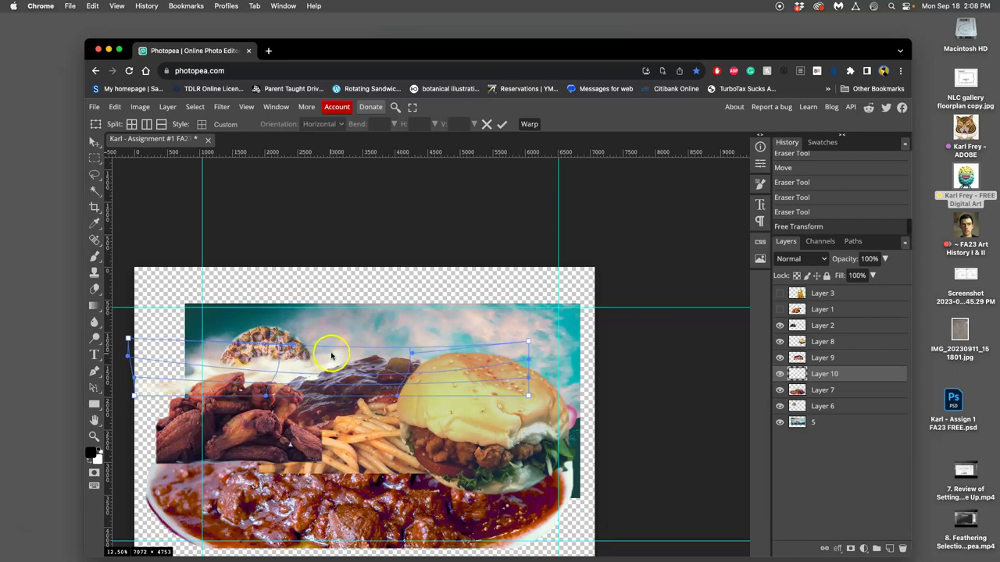
key("Return")
Hide Layers 10, 9, 8 and 2, and softly erase the upper edge of the pasta on Layer 7
key("e")
scroll(426, 345, "up", 1)
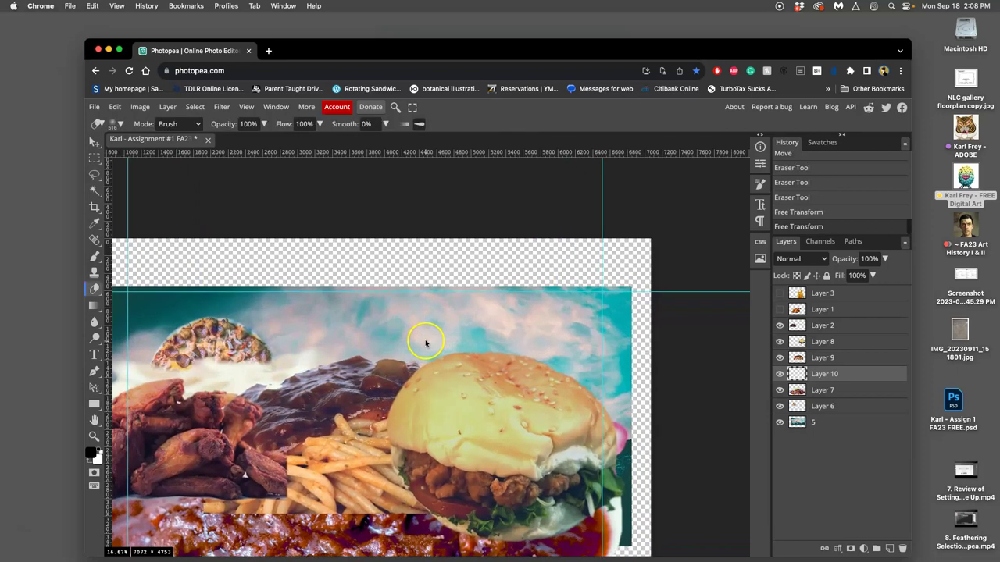
scroll(367, 340, "up", 1)
scroll(370, 339, "down", 1)
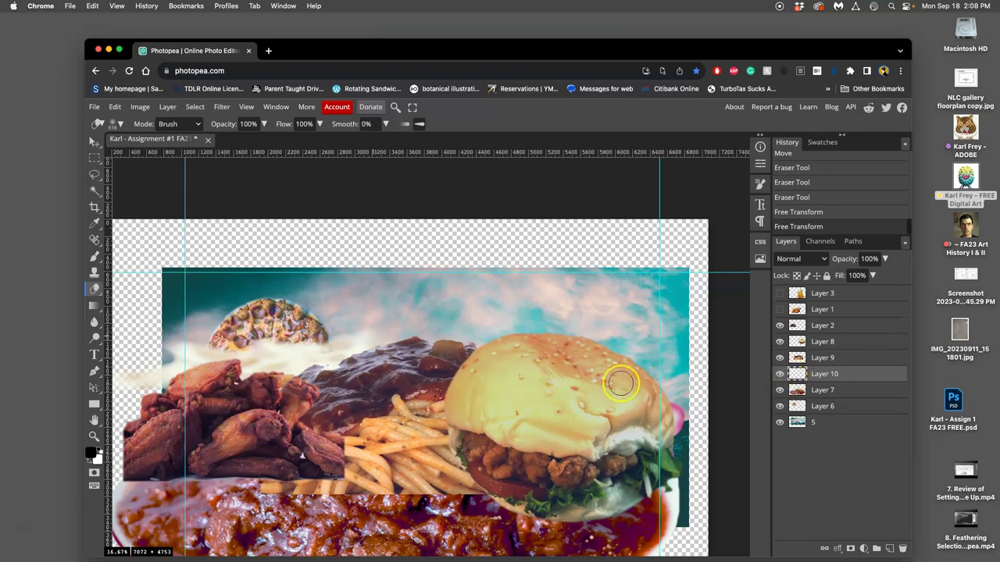
left_click(821, 391)
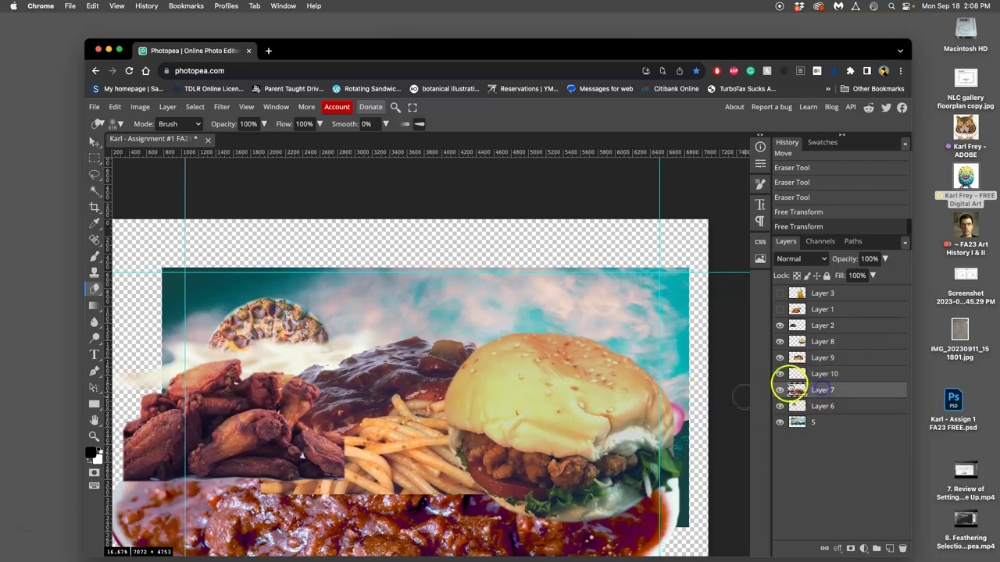
left_click(779, 374)
left_click(779, 358)
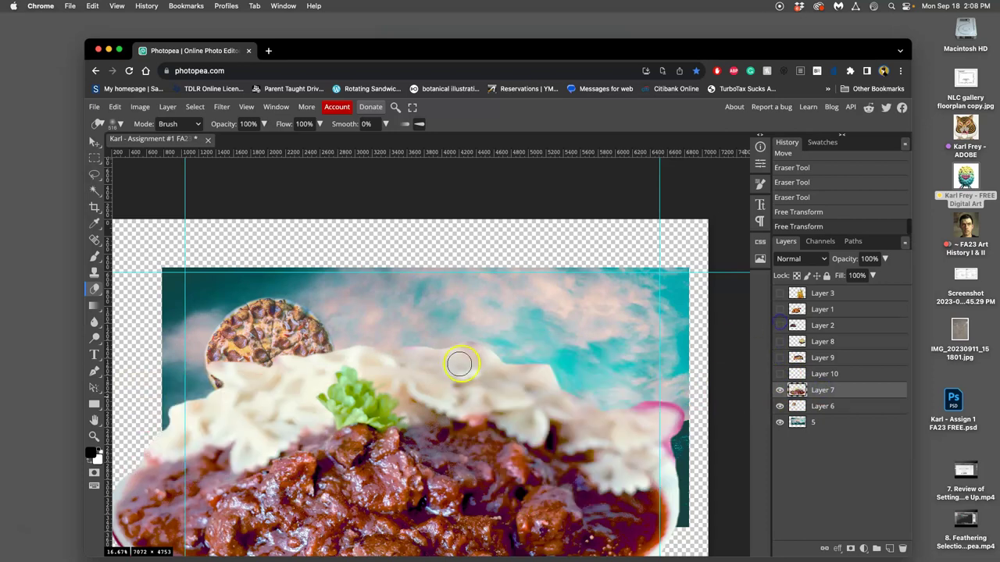
left_click_drag(500, 358, 591, 395)
mouse_move(364, 342)
left_mouse_down()
mouse_move(216, 362)
mouse_move(195, 373)
mouse_move(213, 385)
mouse_move(163, 403)
mouse_move(152, 426)
left_mouse_up()
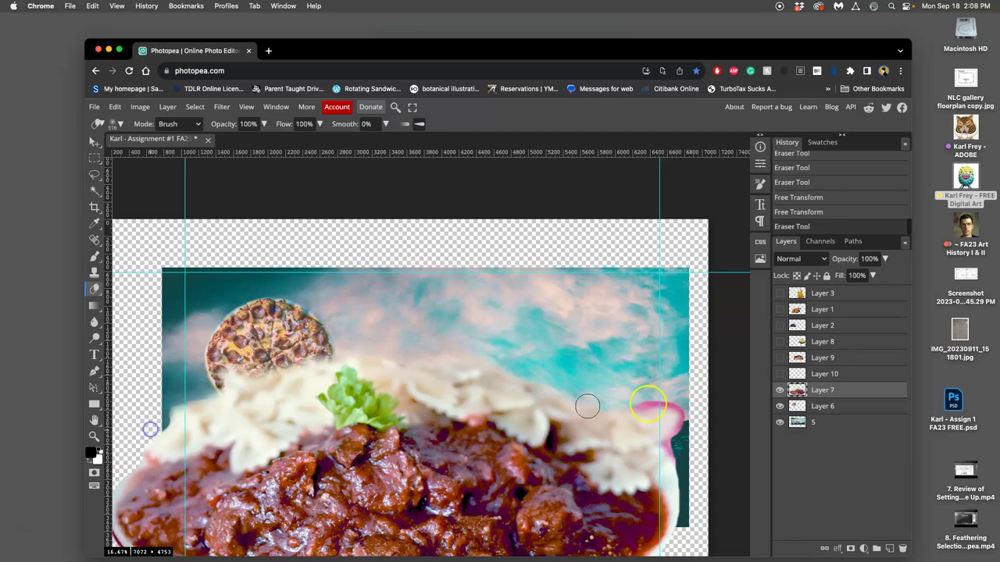
Show Layers 9, 8 and 2 again, comparing the collage with and without Layer 10, and leave Layer 10 hidden
left_click(779, 373)
left_click(779, 357)
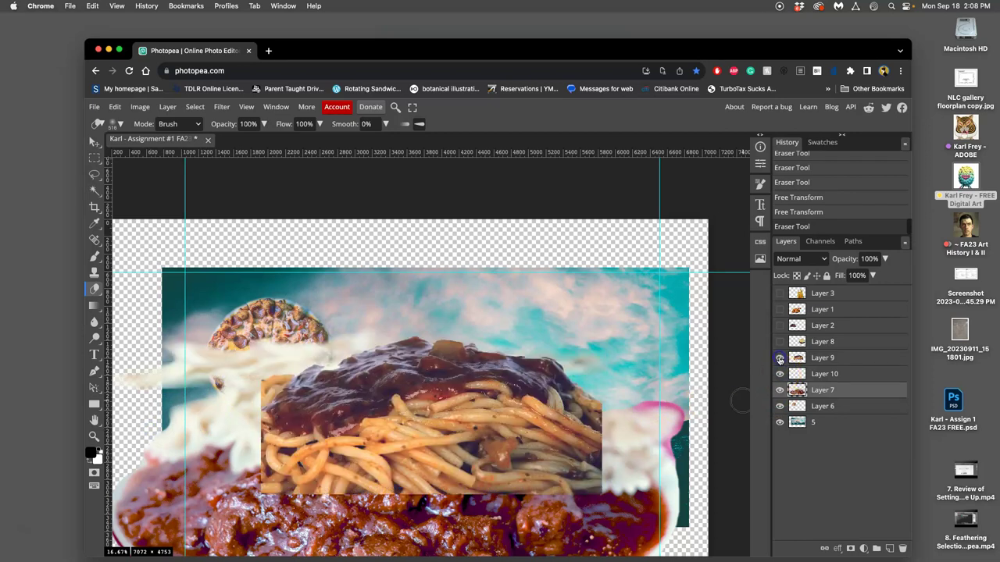
left_click(779, 341)
left_click(779, 373)
left_click(779, 374)
left_click(779, 326)
left_click(779, 328)
left_click(779, 327)
left_click(779, 373)
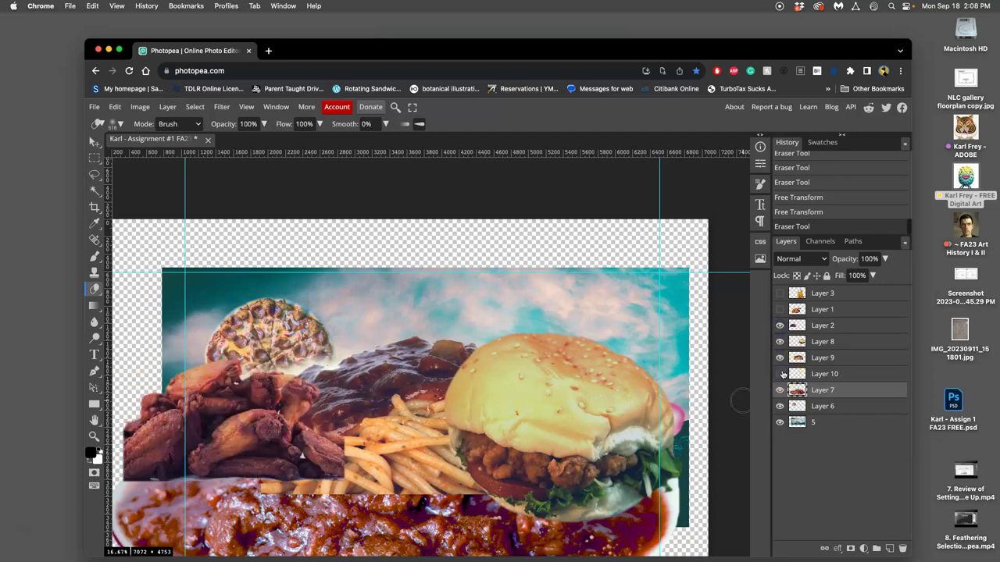
left_click(779, 373)
left_click(780, 373)
Select Layer 2 with the chicken wings and save the document
key("super+minus")
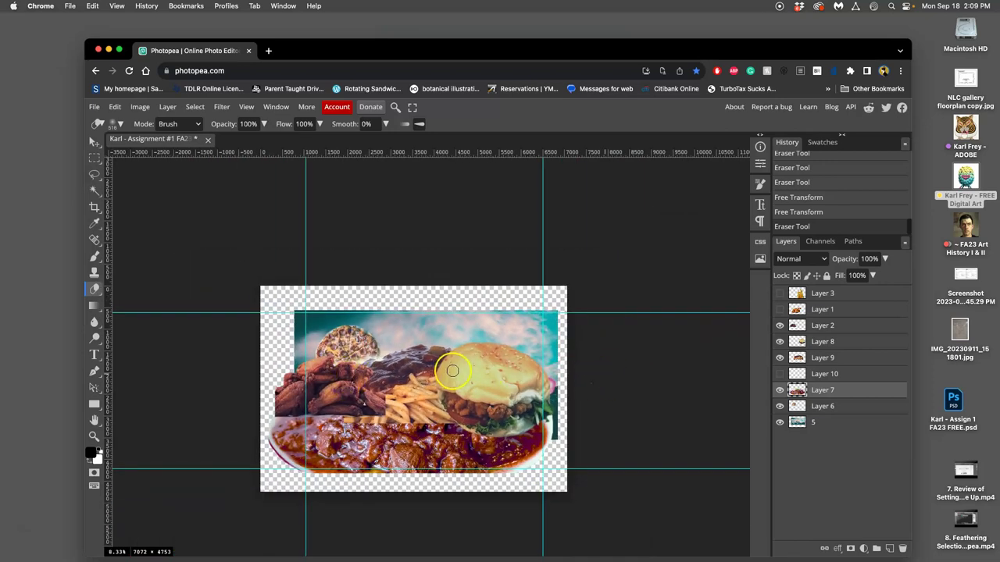
scroll(452, 371, "up", 2)
scroll(453, 373, "down", 1)
scroll(453, 372, "down", 2)
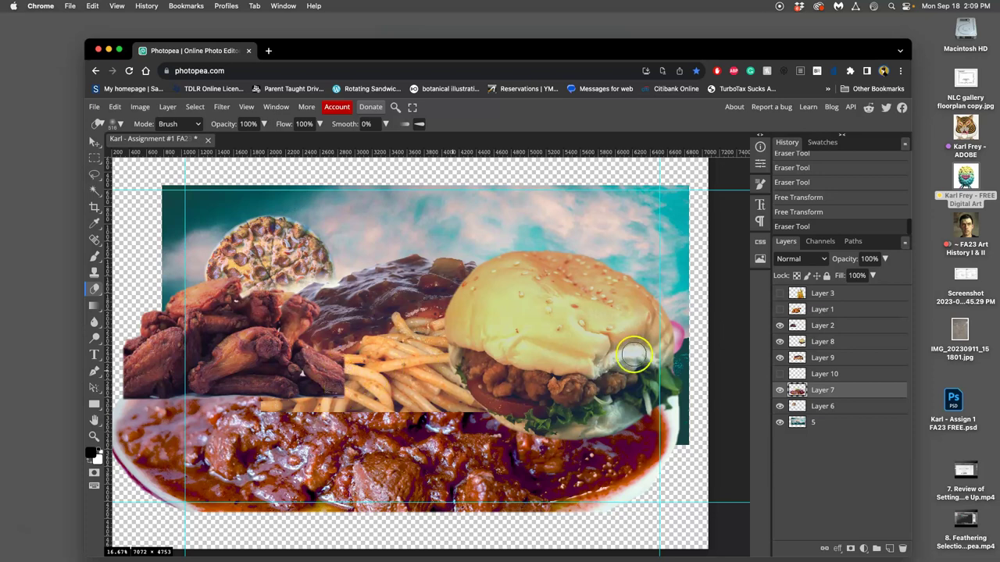
left_click(820, 328)
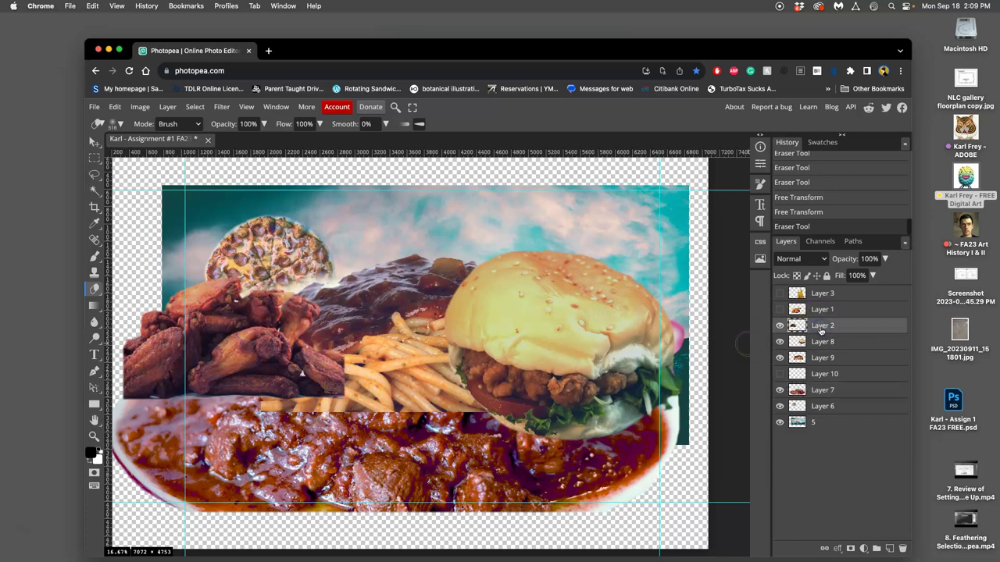
left_click(839, 331)
key("super+s")
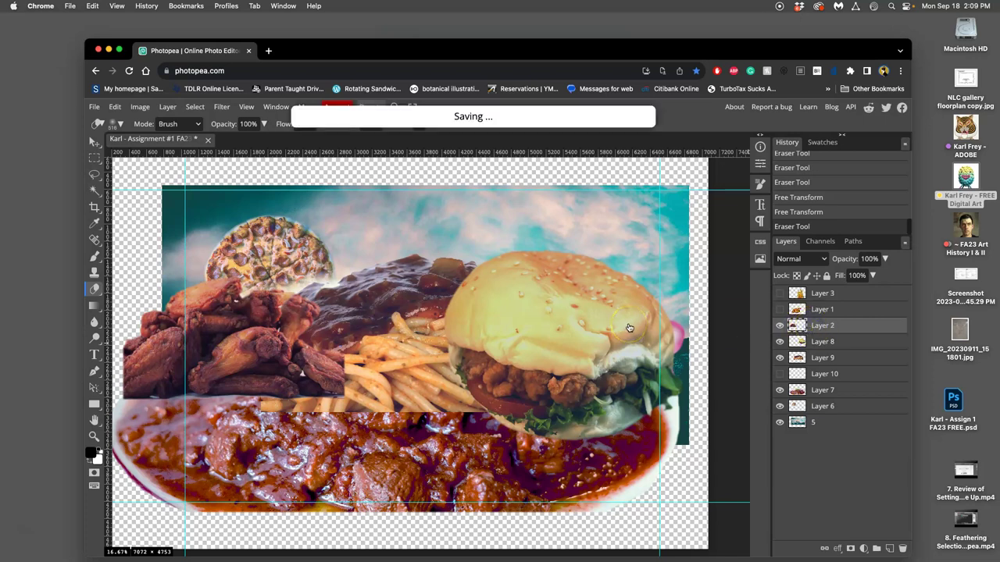
Softly erase the right edge of the chicken wings on Layer 2 where they meet the noodles
key("super+minus")
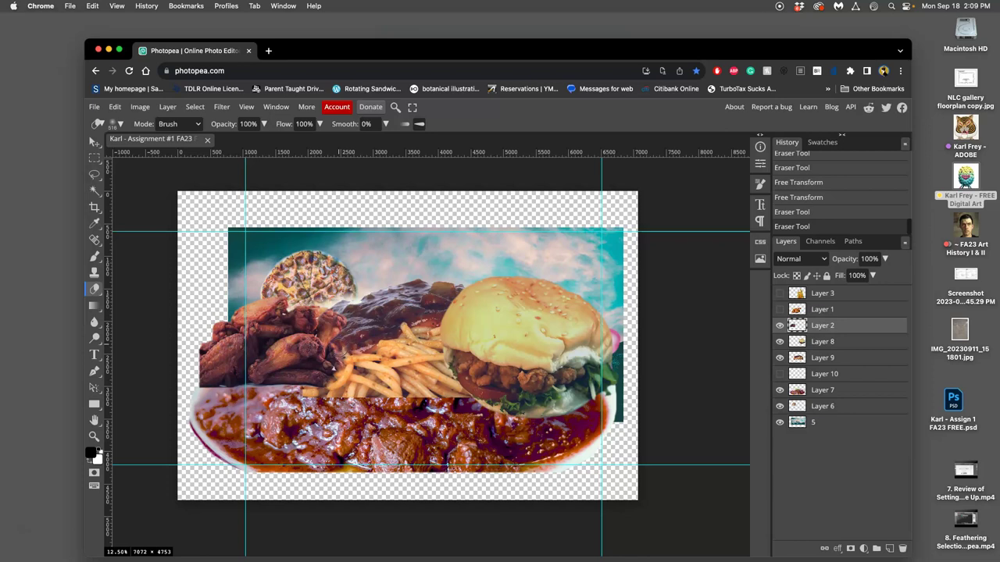
left_click(354, 386)
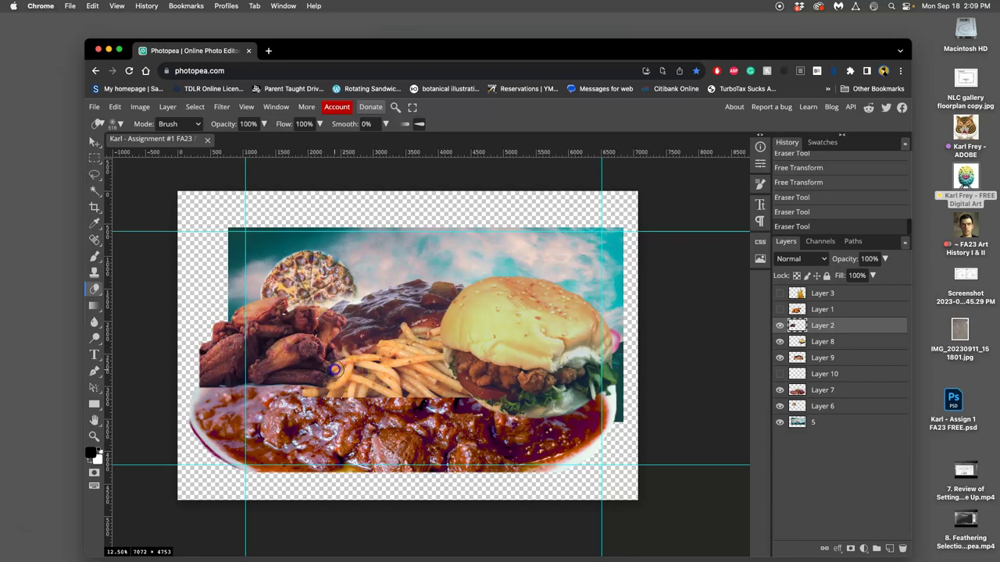
left_click(357, 410)
left_click(334, 391)
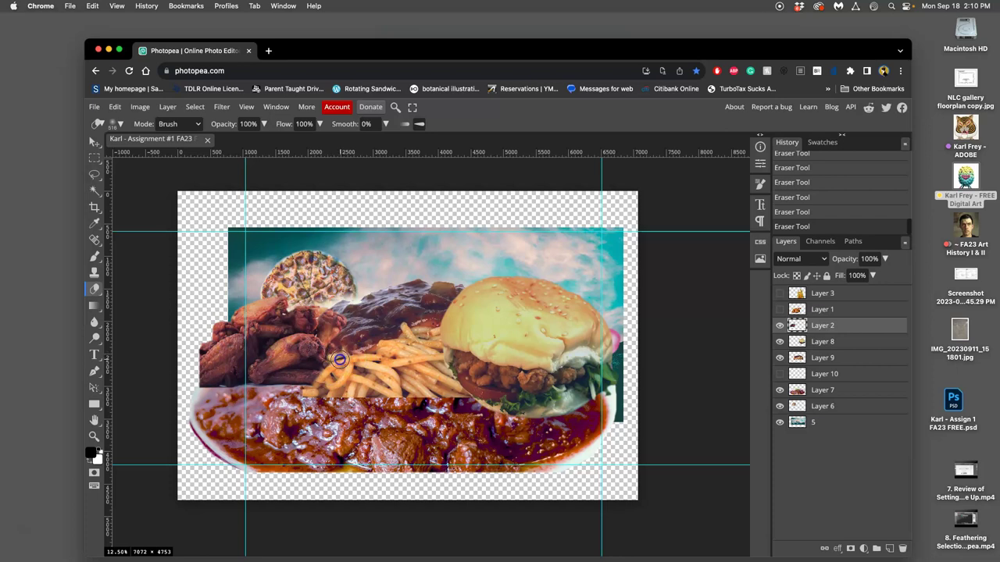
mouse_move(357, 361)
left_mouse_down()
mouse_move(405, 390)
mouse_move(343, 399)
mouse_move(372, 336)
mouse_move(314, 332)
mouse_move(359, 343)
left_mouse_up()
scroll(360, 346, "up", 3)
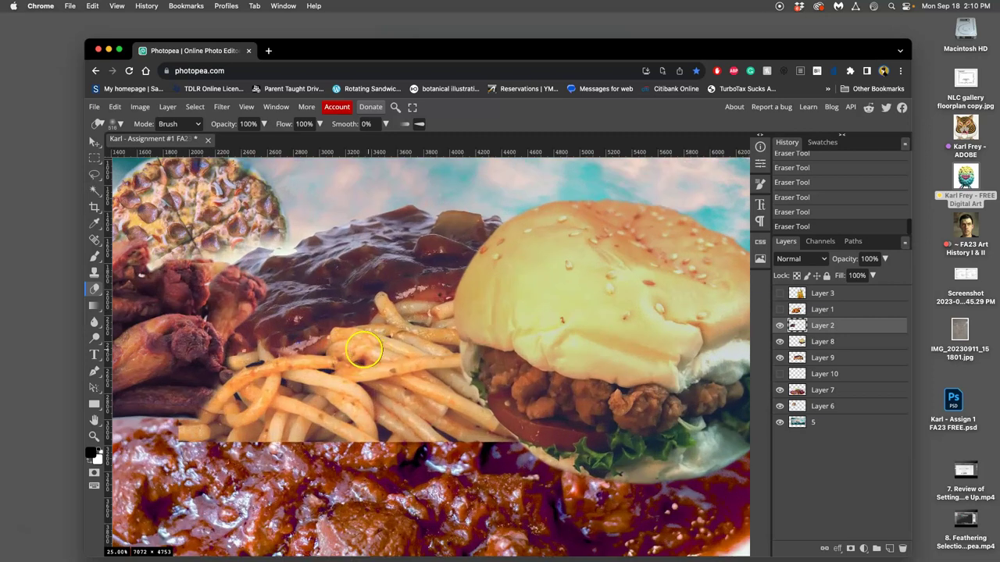
Softly erase more of the chicken wings' right edge on Layer 2 where they overlap the gravy-covered meat
scroll(363, 351, "left", 5)
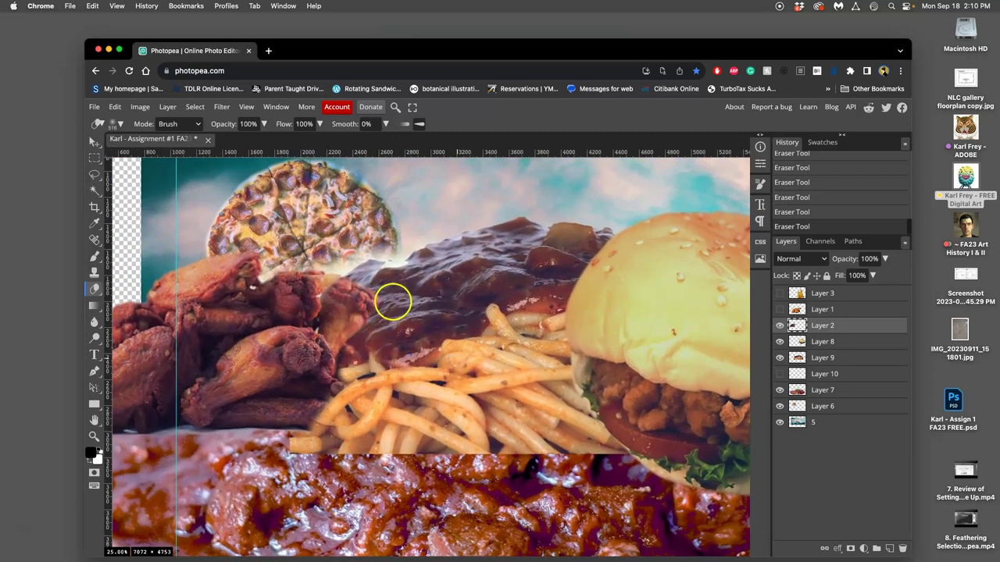
left_click_drag(375, 301, 355, 299)
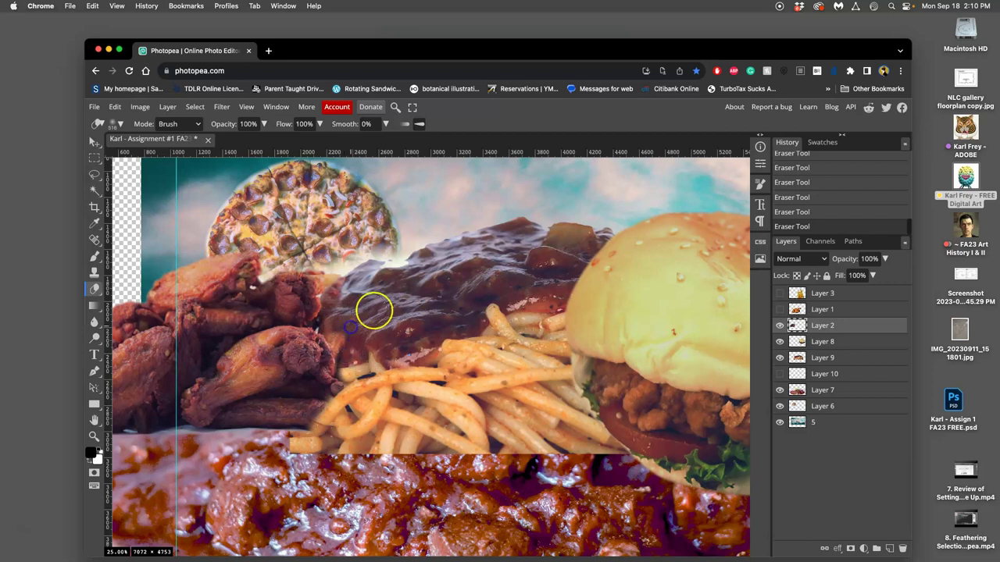
left_click_drag(380, 328, 464, 331)
Move the burger's Layer 8 below Layer 9, and softly erase the right edge of the pasta on Layer 9
left_click_drag(569, 322, 265, 315)
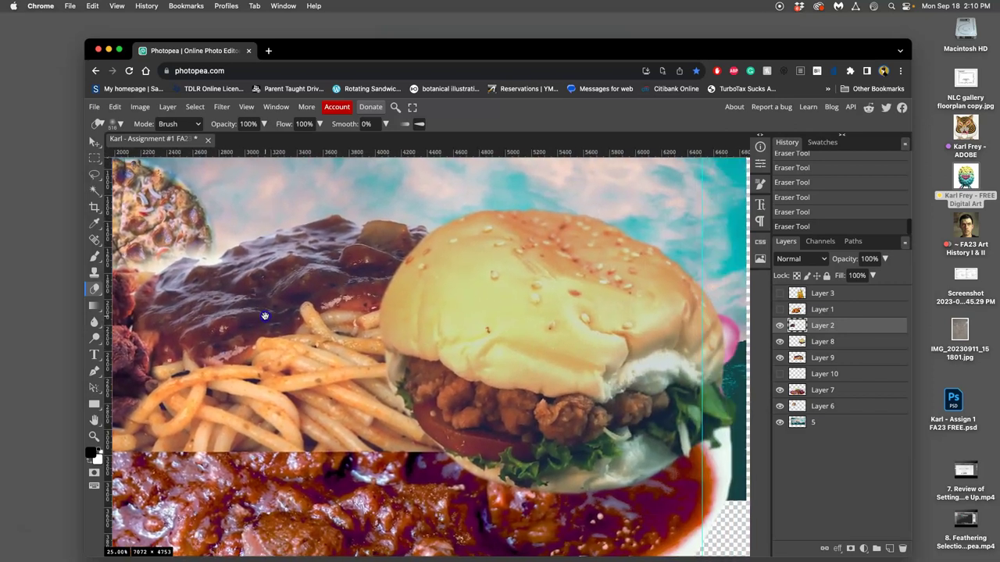
left_click(814, 342)
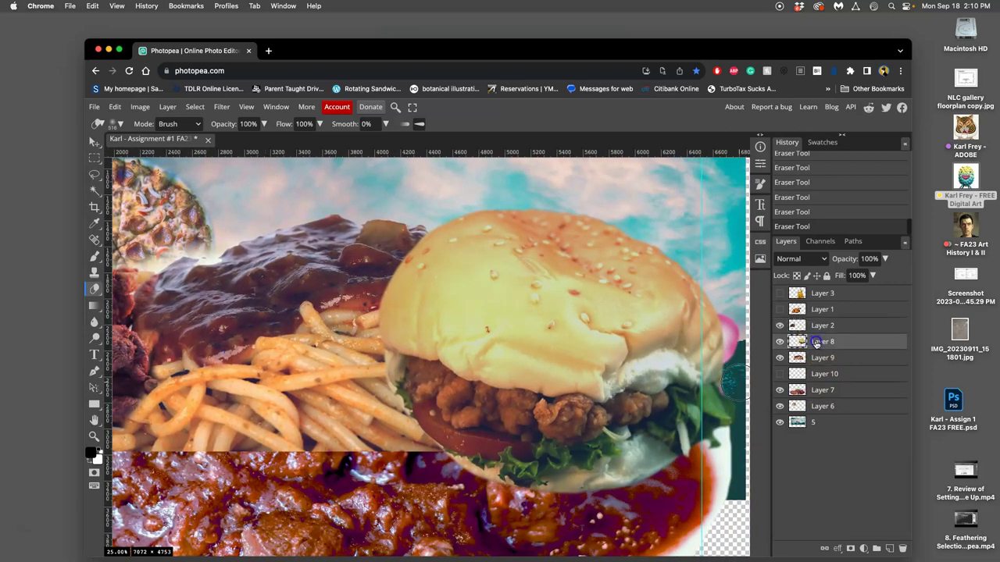
left_click_drag(818, 347, 817, 361)
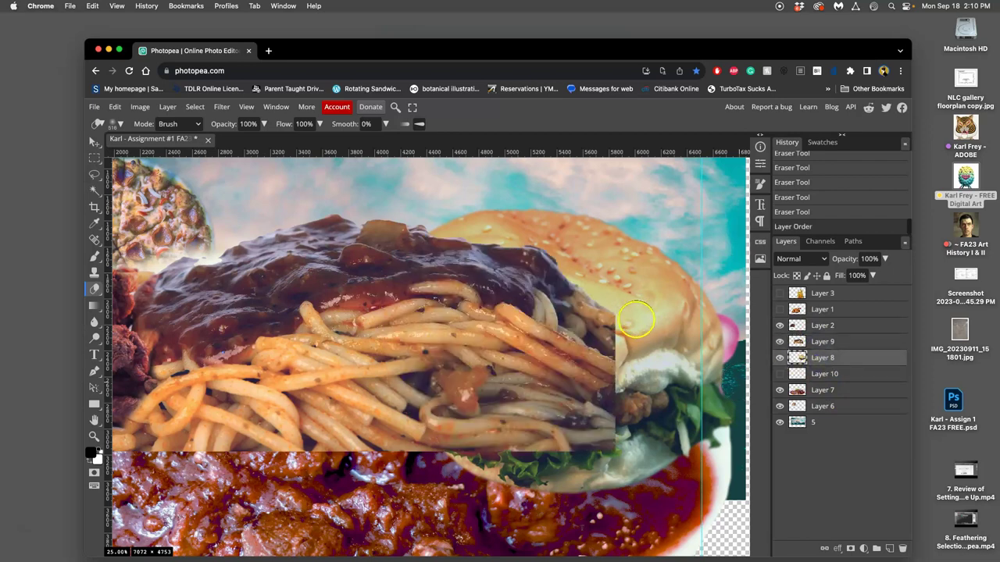
left_click(819, 342)
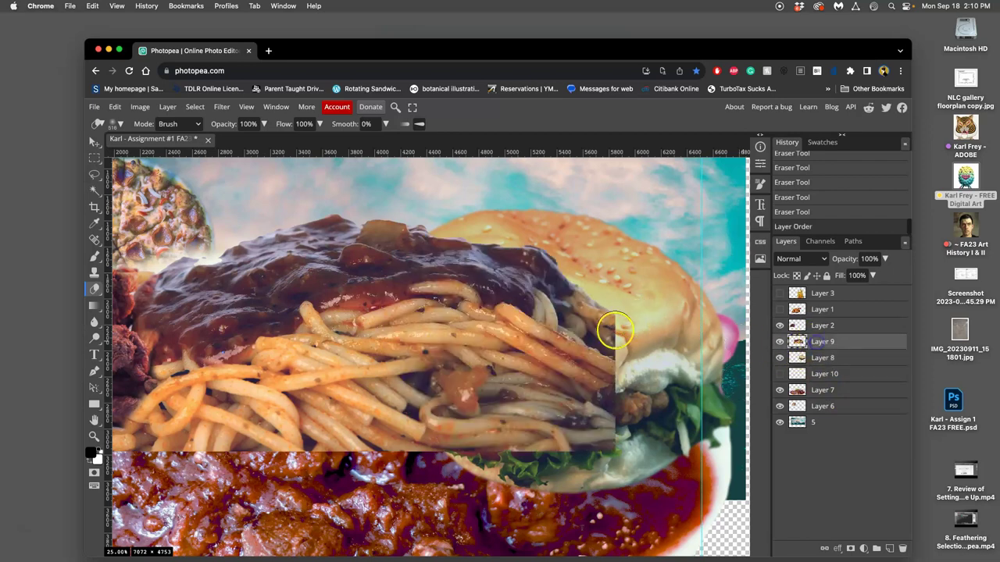
mouse_move(588, 289)
left_mouse_down()
mouse_move(632, 339)
mouse_move(610, 329)
mouse_move(623, 355)
mouse_move(604, 347)
mouse_move(628, 370)
mouse_move(596, 351)
mouse_move(579, 316)
mouse_move(584, 296)
mouse_move(600, 298)
mouse_move(591, 281)
mouse_move(630, 385)
mouse_move(610, 393)
mouse_move(632, 373)
left_mouse_up()
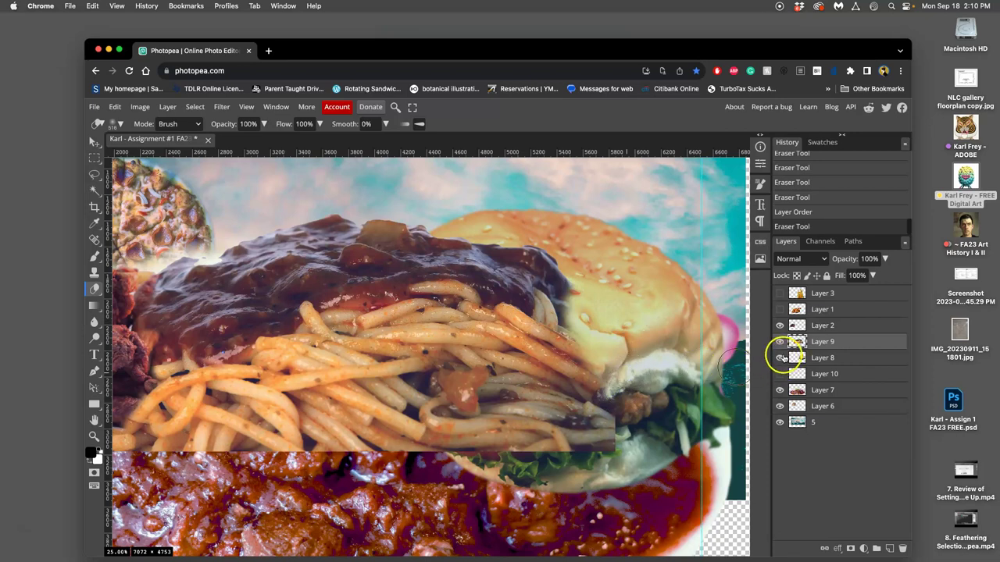
Move Layer 8 back above Layer 9, and softly erase the burger's left side where it overlaps the pasta
left_click_drag(816, 360, 809, 349)
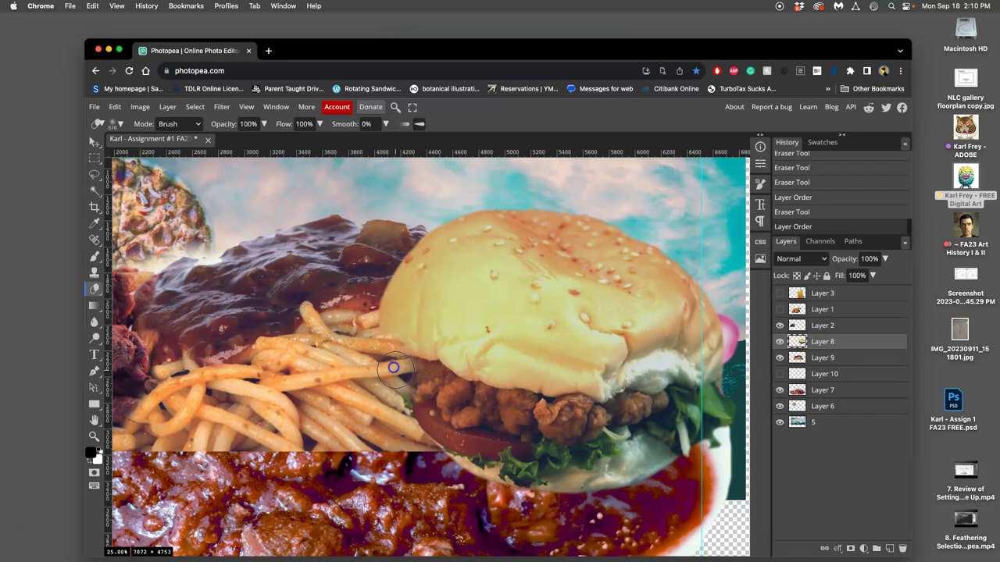
mouse_move(395, 396)
left_mouse_down()
mouse_move(398, 369)
mouse_move(370, 339)
mouse_move(368, 312)
mouse_move(392, 261)
mouse_move(378, 294)
mouse_move(383, 338)
mouse_move(408, 352)
mouse_move(393, 313)
mouse_move(404, 354)
mouse_move(420, 373)
mouse_move(419, 348)
mouse_move(424, 370)
mouse_move(416, 322)
mouse_move(395, 295)
mouse_move(413, 248)
left_mouse_up()
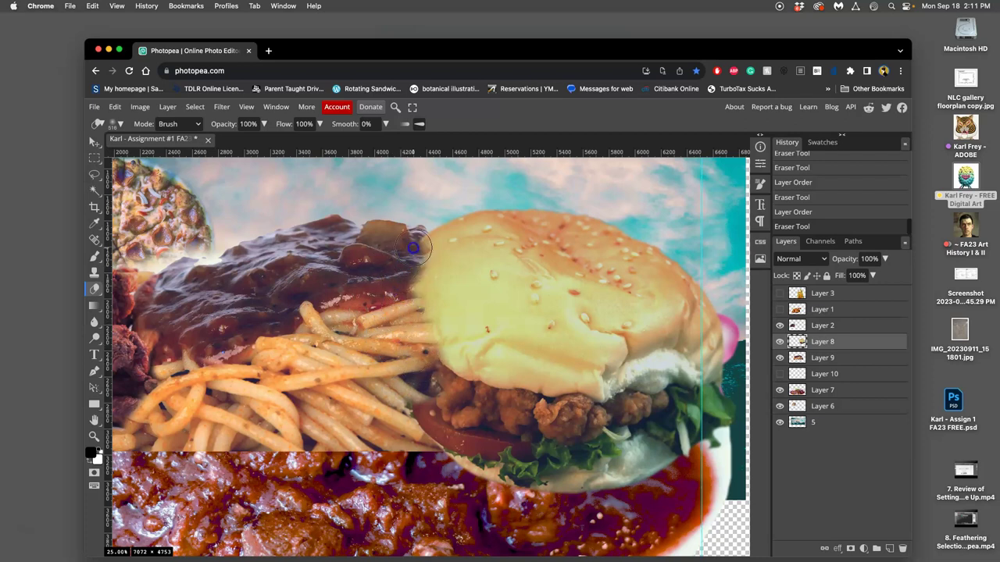
mouse_move(396, 289)
left_mouse_down()
mouse_move(457, 304)
mouse_move(424, 312)
mouse_move(431, 335)
mouse_move(469, 351)
mouse_move(444, 372)
mouse_move(468, 386)
mouse_move(460, 378)
left_mouse_up()
mouse_move(438, 439)
left_mouse_down()
mouse_move(441, 474)
mouse_move(437, 441)
mouse_move(422, 437)
mouse_move(524, 467)
mouse_move(537, 428)
mouse_move(462, 384)
mouse_move(468, 365)
mouse_move(510, 386)
mouse_move(587, 388)
mouse_move(524, 384)
mouse_move(487, 369)
mouse_move(521, 373)
mouse_move(492, 358)
mouse_move(578, 385)
mouse_move(542, 484)
mouse_move(513, 464)
left_mouse_up()
left_click_drag(480, 398, 454, 440)
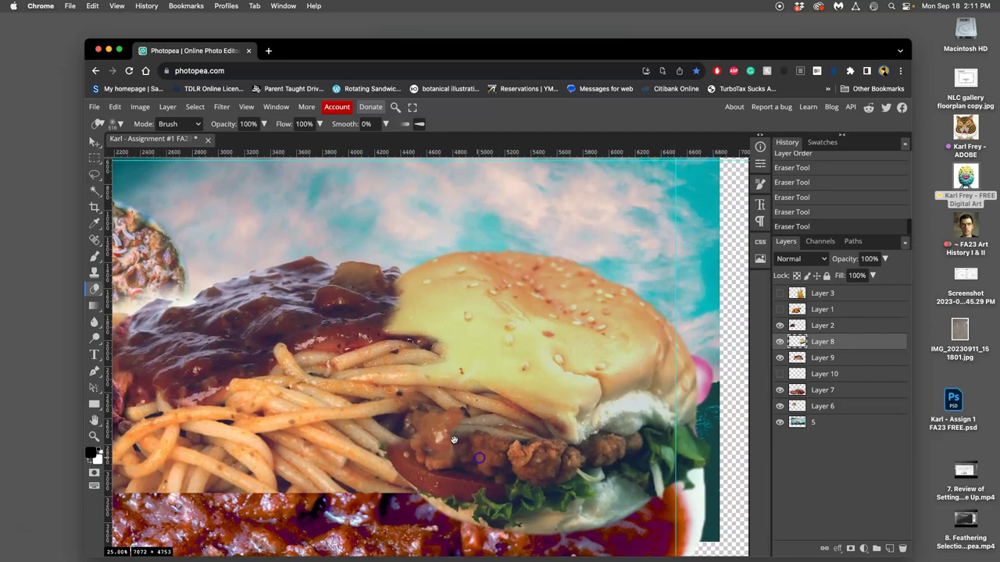
mouse_move(375, 325)
left_mouse_down()
mouse_move(461, 343)
mouse_move(423, 362)
mouse_move(461, 363)
mouse_move(512, 401)
mouse_move(461, 381)
left_mouse_up()
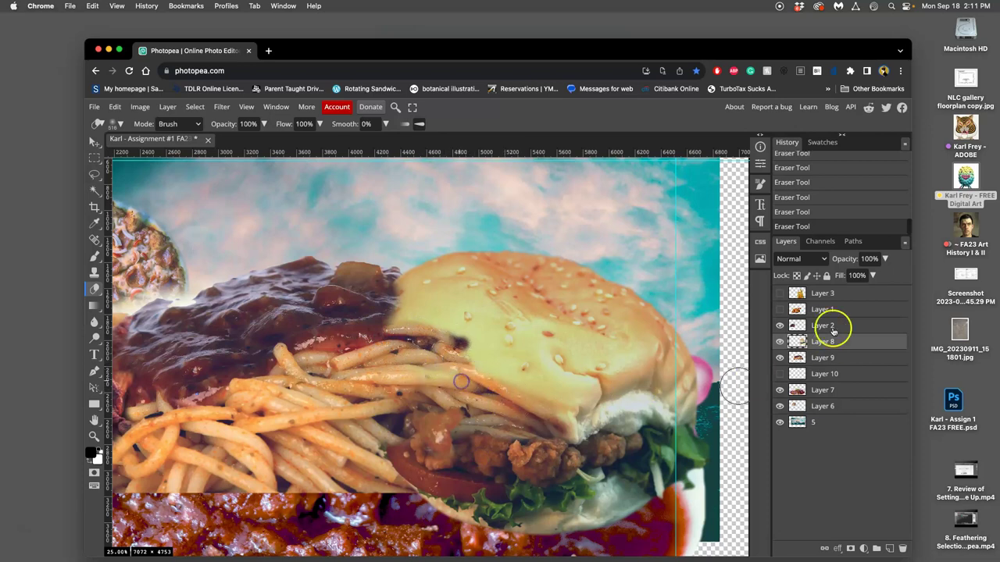
Try erasing the bun over the pasta with Layer 8 at 63% opacity, and revert to the state before the opacity change
left_click(884, 258)
left_click_drag(867, 278, 865, 278)
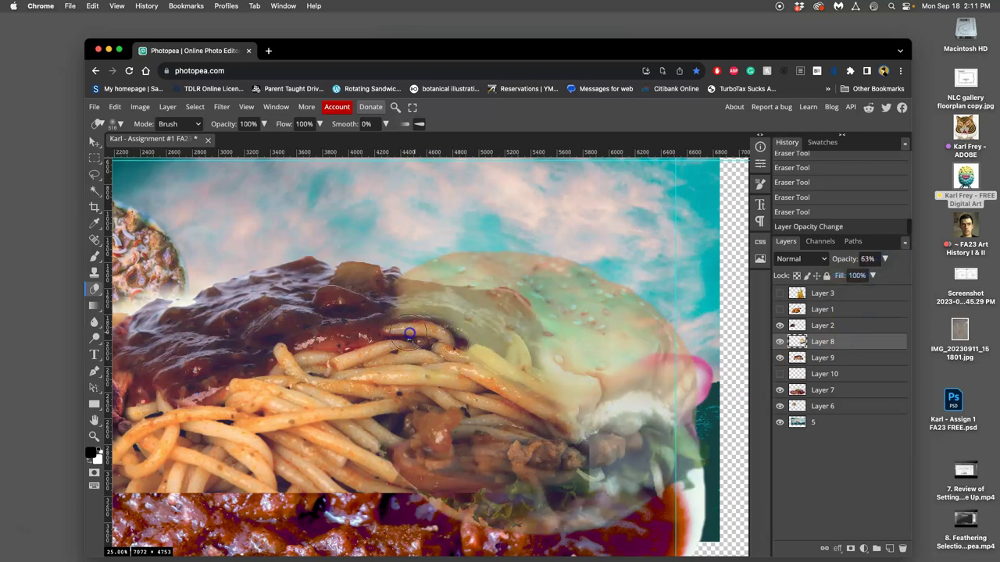
mouse_move(389, 322)
left_mouse_down()
mouse_move(450, 319)
mouse_move(507, 340)
mouse_move(517, 367)
mouse_move(498, 371)
mouse_move(457, 348)
mouse_move(480, 367)
left_mouse_up()
left_click(884, 258)
left_click_drag(869, 275, 897, 277)
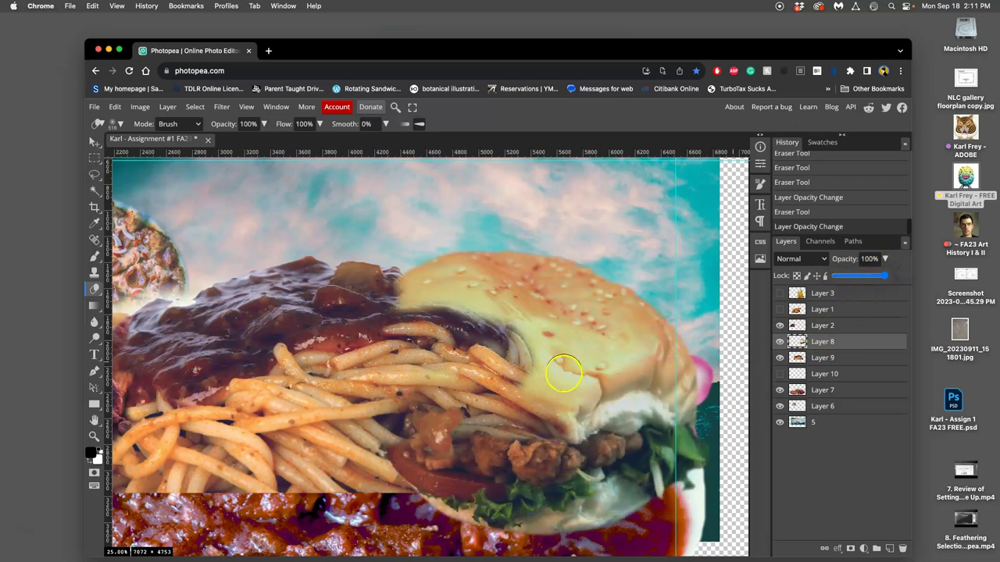
left_click(796, 197)
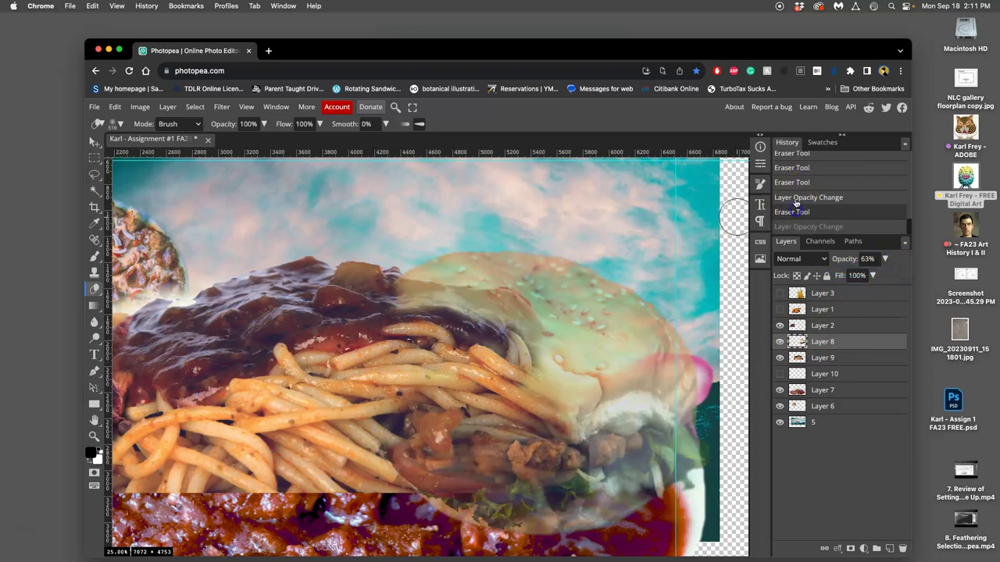
left_click(794, 186)
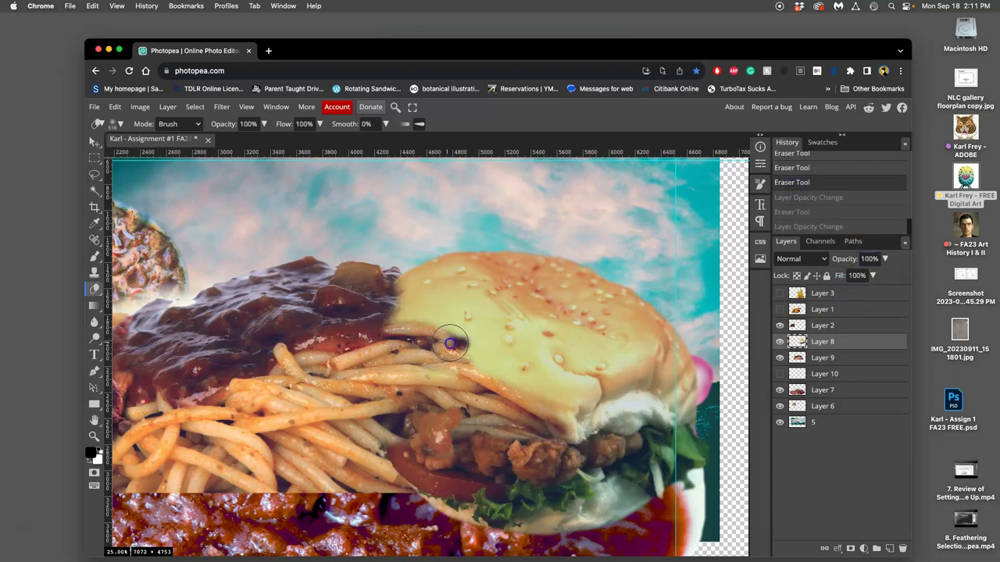
Softly erase the lower-left part of the bun on Layer 8 along the noodle strands, undoing one unwanted stroke
left_click_drag(459, 344, 379, 332)
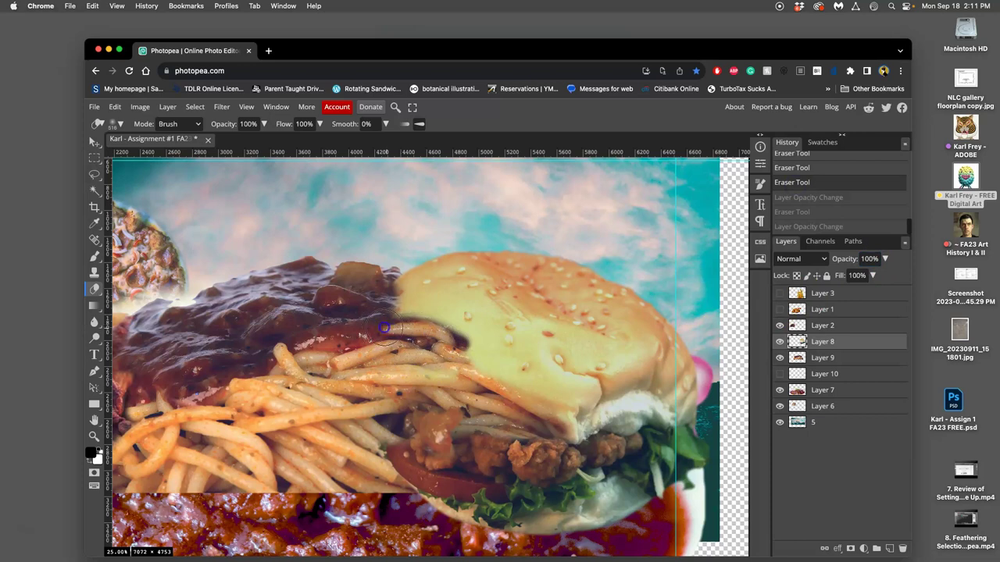
left_click_drag(422, 325, 473, 366)
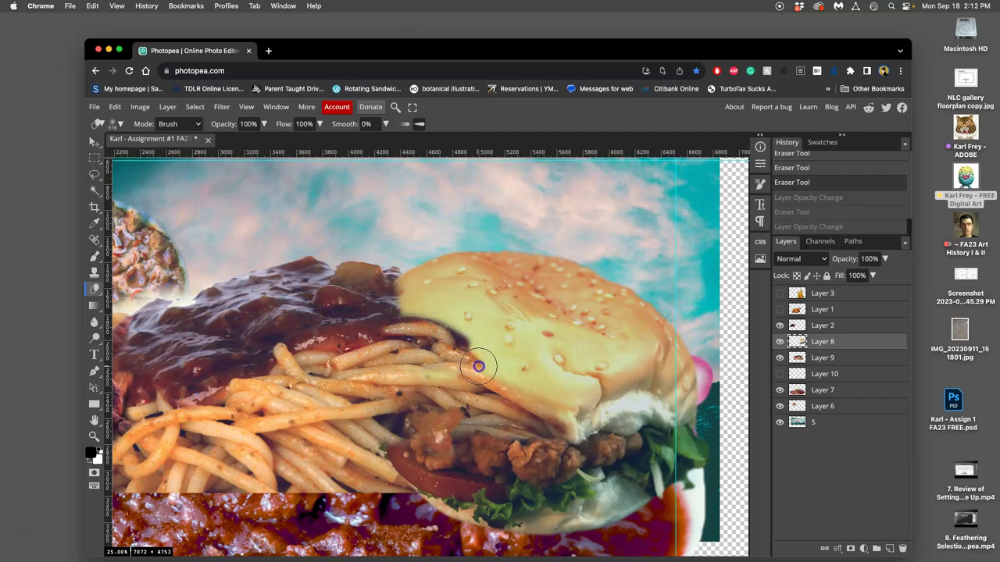
mouse_move(478, 360)
left_mouse_down()
mouse_move(473, 351)
mouse_move(521, 382)
left_mouse_up()
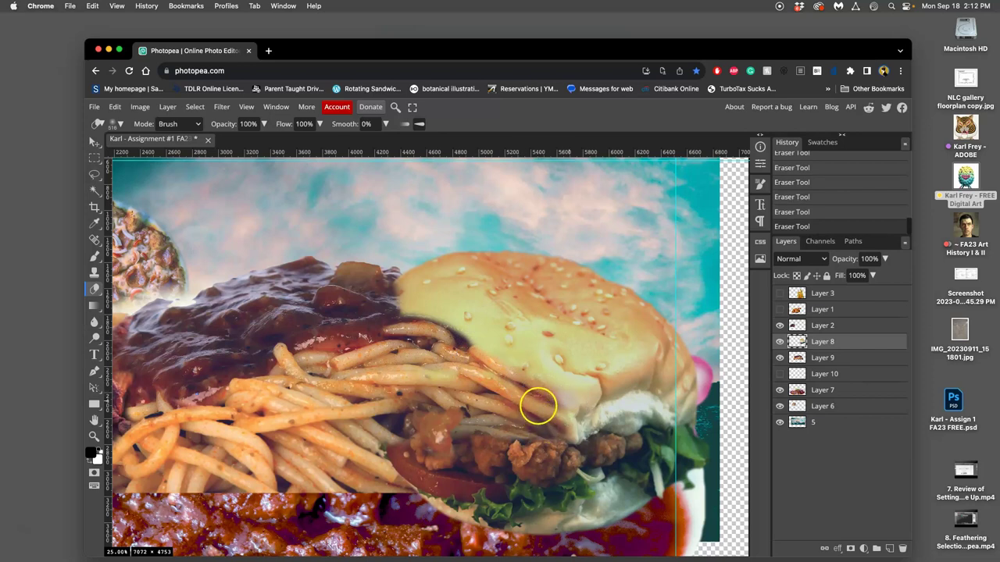
key("super+z")
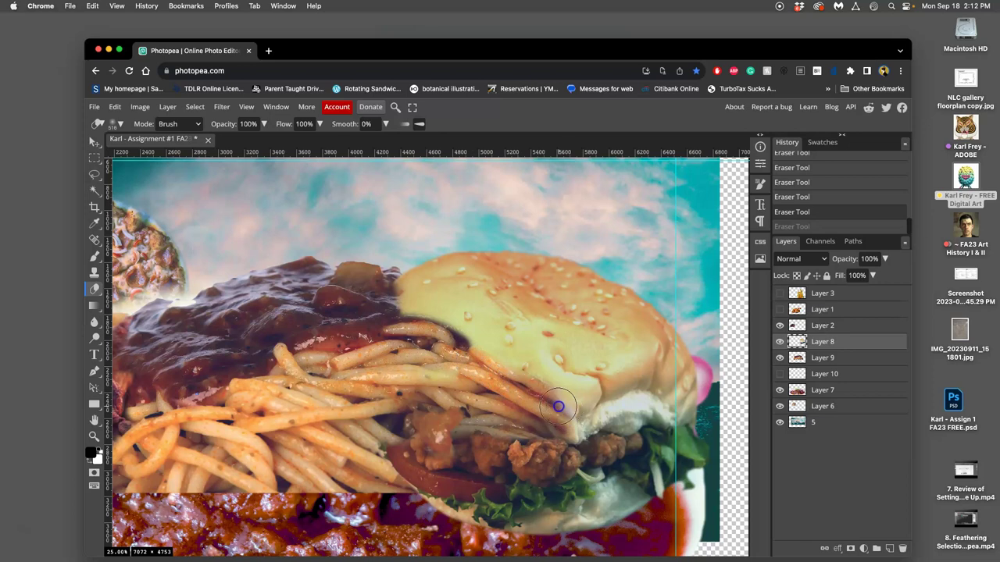
mouse_move(567, 406)
left_mouse_down()
mouse_move(577, 441)
mouse_move(564, 407)
mouse_move(542, 400)
mouse_move(563, 421)
mouse_move(459, 355)
left_mouse_up()
mouse_move(494, 425)
left_mouse_down()
mouse_move(479, 356)
mouse_move(461, 359)
left_mouse_up()
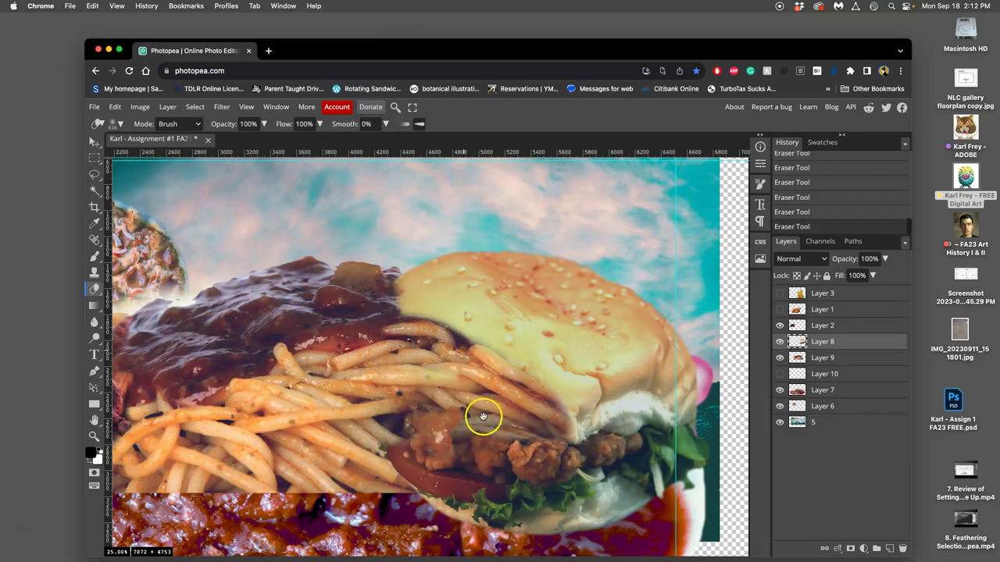
Softly erase the remaining hard spots where the bun on Layer 8 meets the top of the pasta
left_click_drag(483, 416, 487, 382)
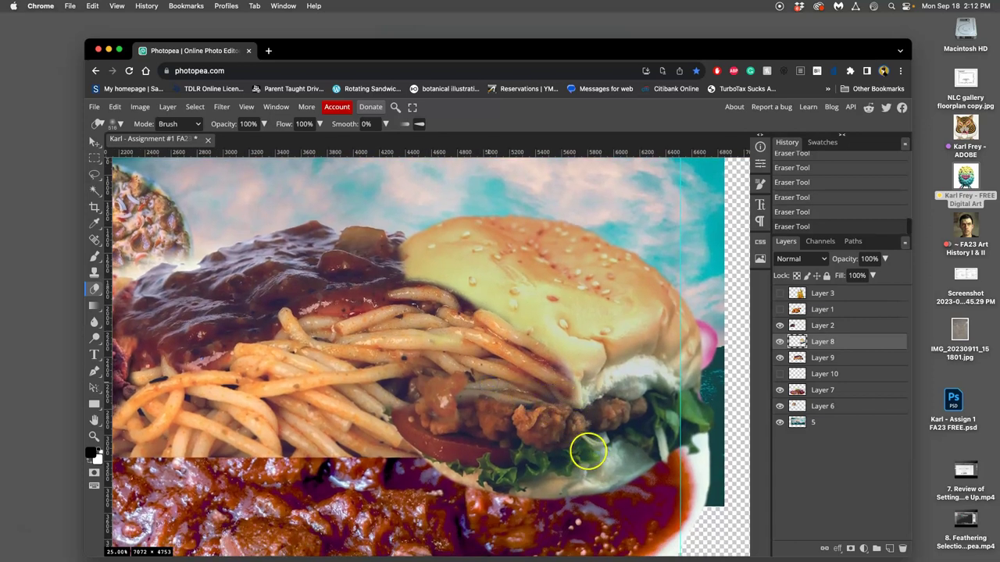
key("ctrl+minus")
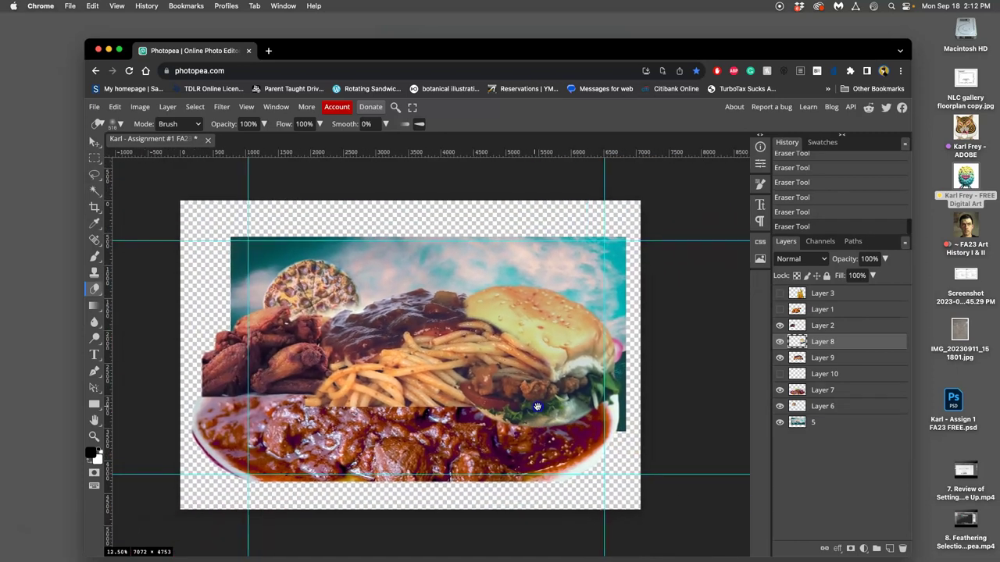
left_click_drag(537, 406, 550, 406)
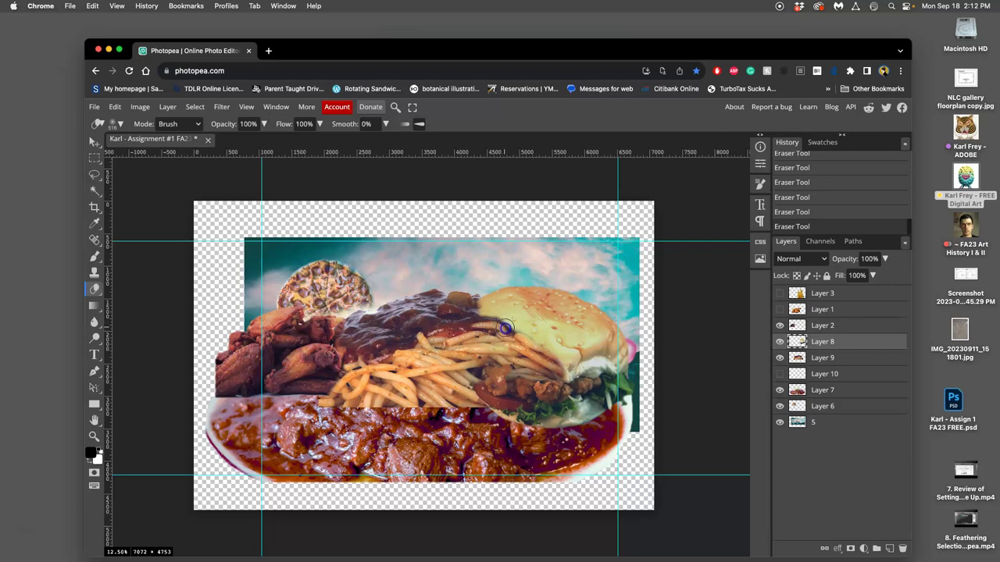
mouse_move(509, 333)
left_mouse_down()
mouse_move(558, 351)
mouse_move(501, 320)
mouse_move(551, 345)
mouse_move(531, 463)
mouse_move(512, 448)
mouse_move(495, 369)
mouse_move(531, 351)
mouse_move(570, 304)
mouse_move(366, 316)
mouse_move(260, 276)
mouse_move(259, 244)
mouse_move(410, 247)
mouse_move(400, 243)
mouse_move(335, 283)
mouse_move(374, 305)
mouse_move(590, 311)
mouse_move(450, 309)
left_mouse_up()
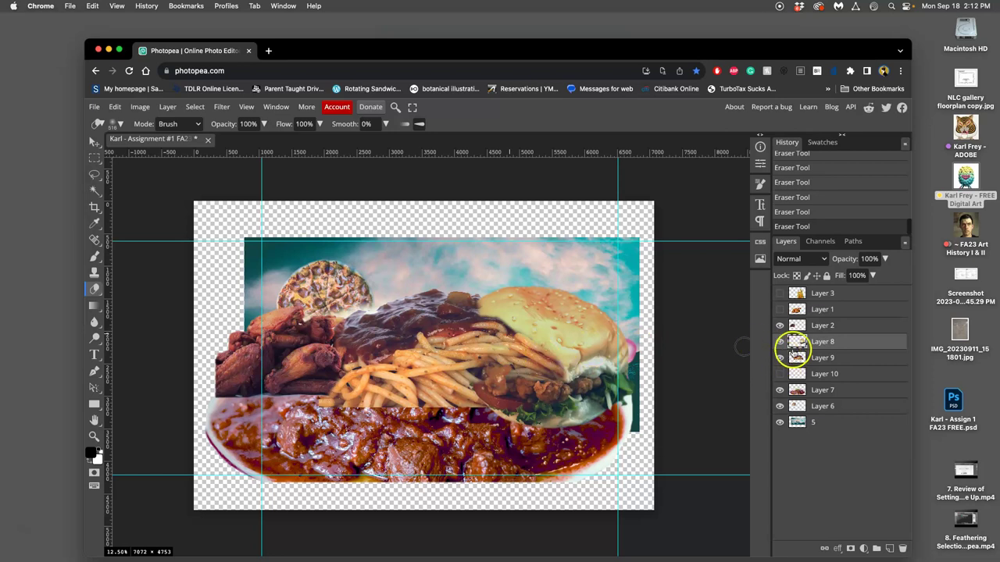
Show Layer 1 with the roast chicken and make it the active layer
left_click_drag(783, 322, 783, 313)
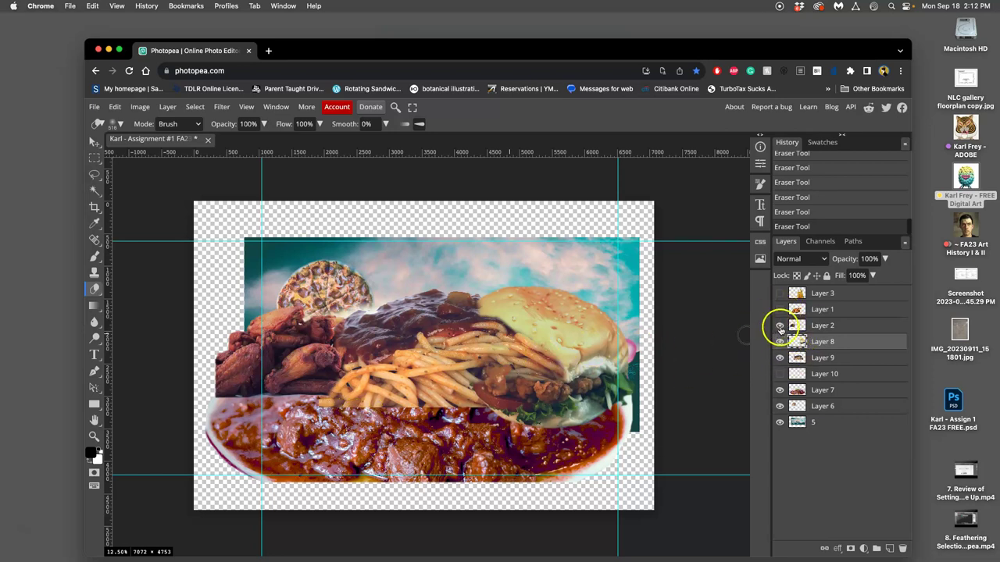
left_click(779, 309)
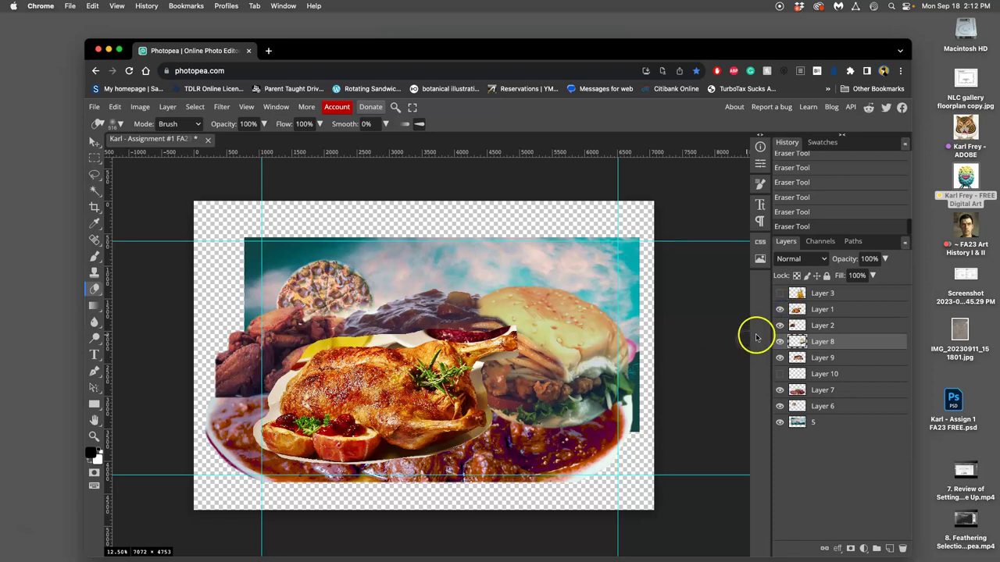
left_click(820, 309)
key("super+equal")
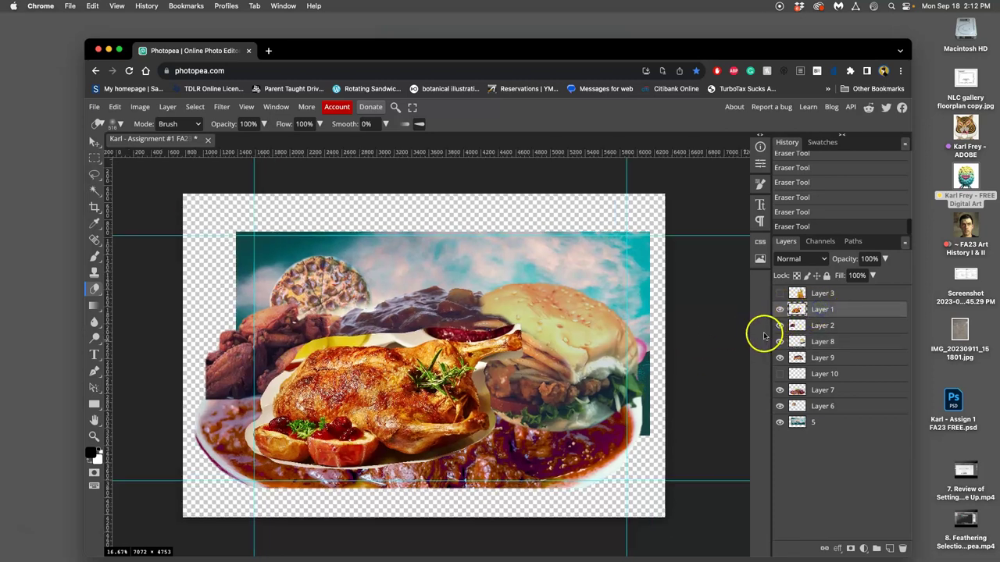
key("super+equal")
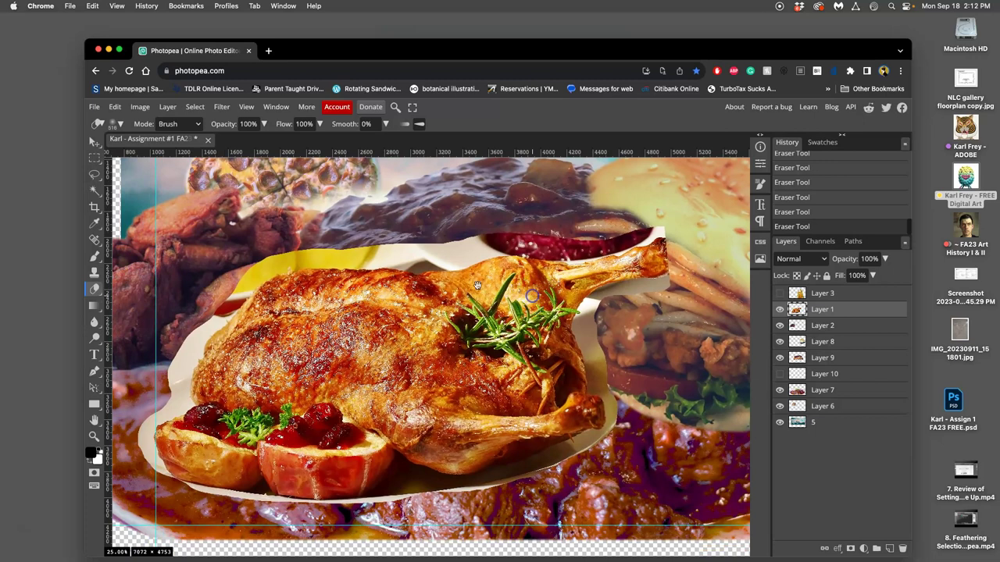
scroll(389, 317, "up", 2)
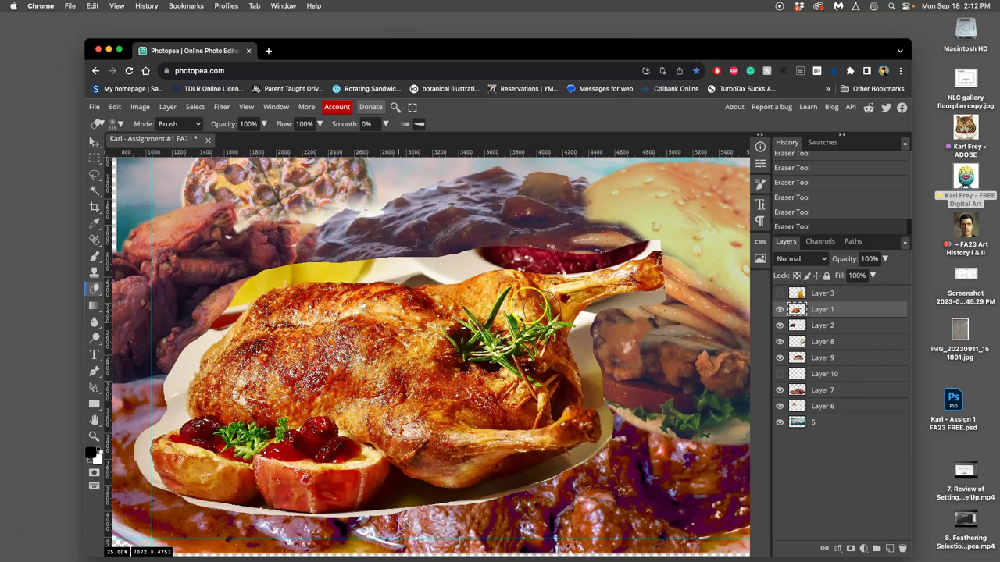
Set the Magic Wand to contiguous selection with a 3 px feather
left_click(95, 173)
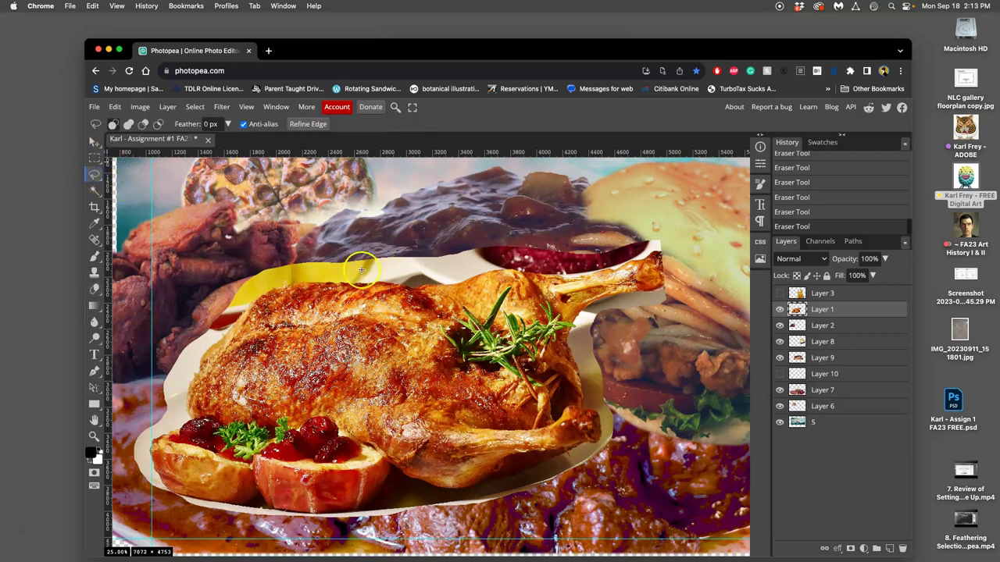
left_click(94, 189)
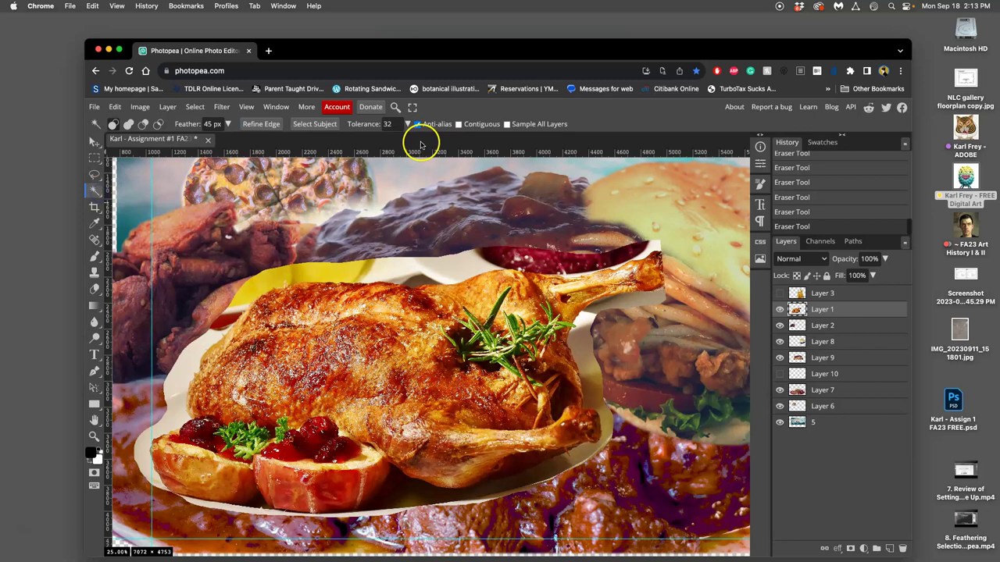
left_click(458, 124)
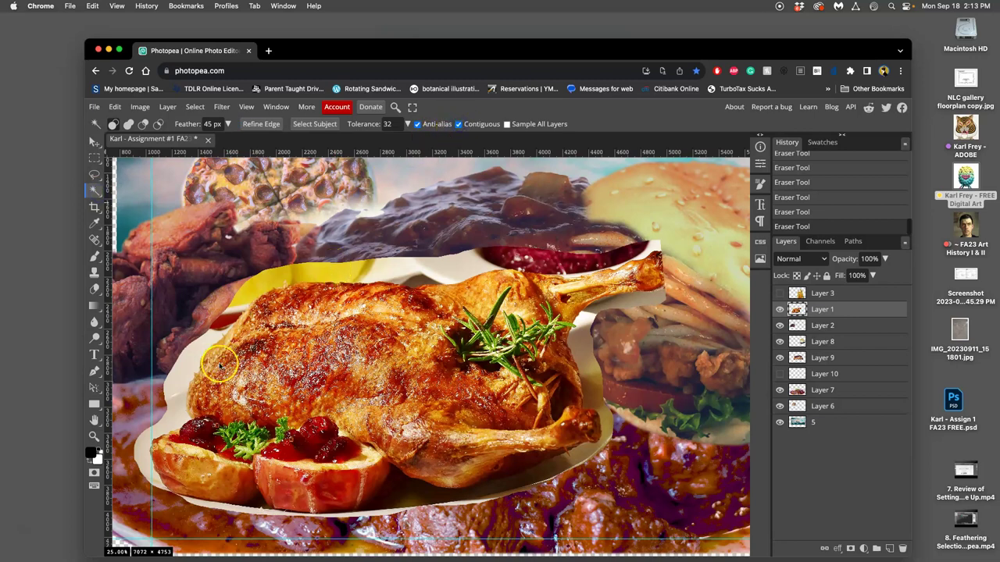
double_click(209, 125)
type("3")
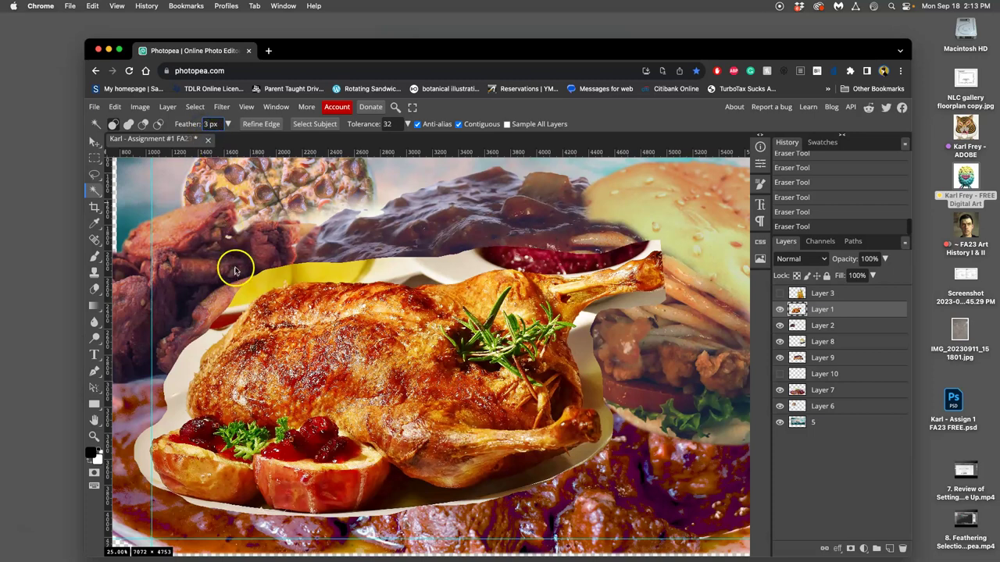
Select the pale plate area on the left side of the roast chicken on Layer 1 and clear it repeatedly
left_click(192, 362)
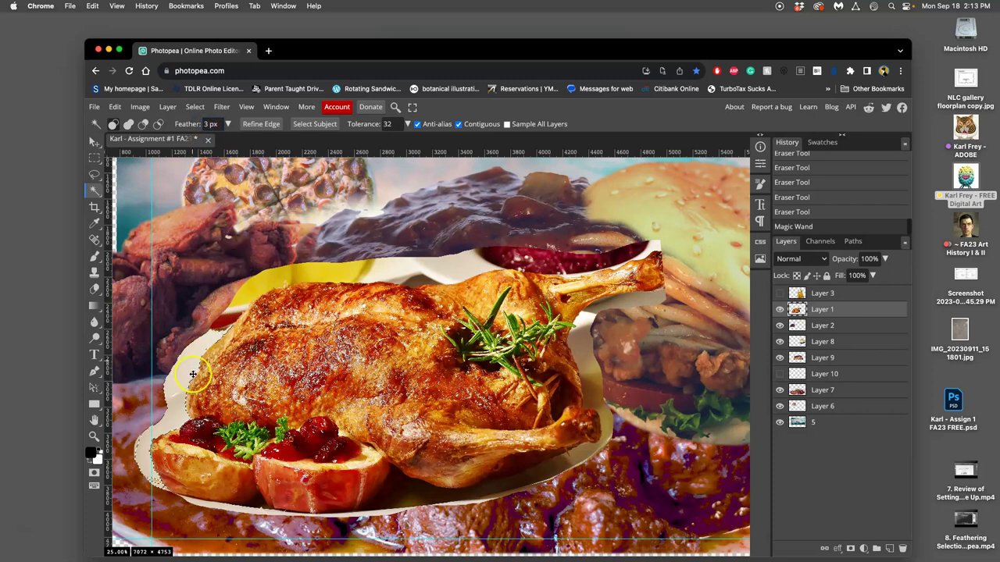
key("Delete")
key("Delete")
key("Delete")
key("Delete")
key("Delete")
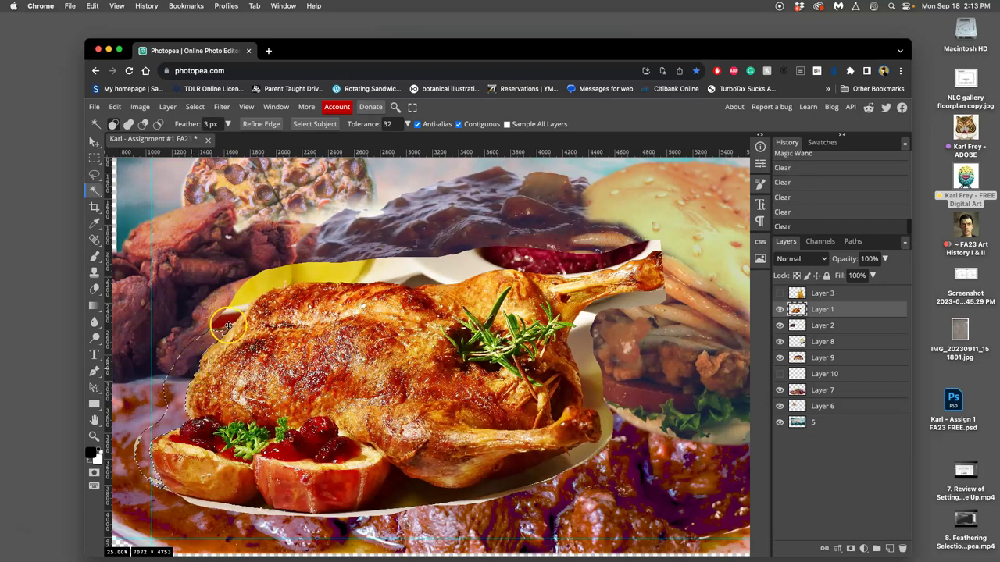
Select the white plate area above the chicken's back on Layer 1 with the Magic Wand and clear it repeatedly
left_click(403, 270)
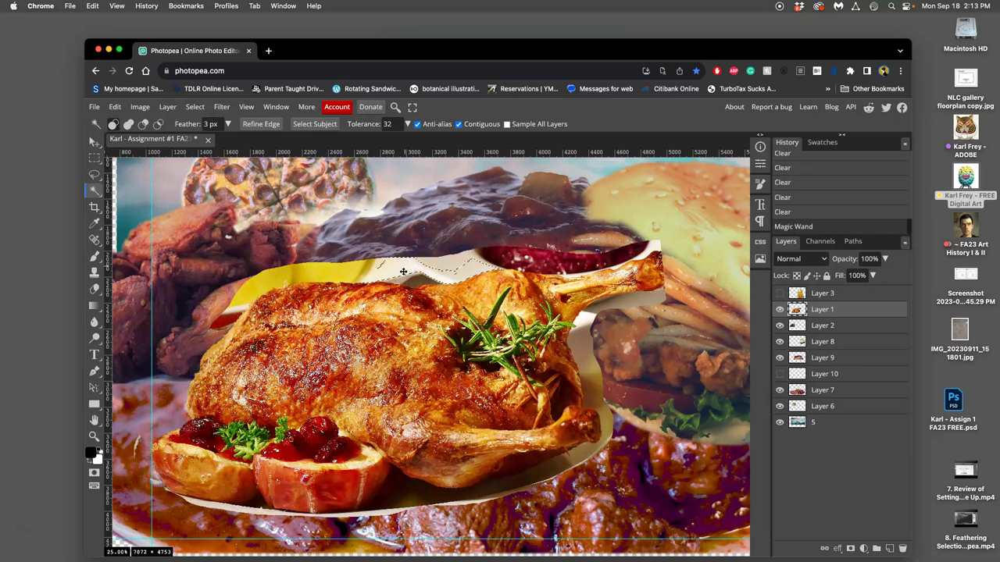
key("Delete")
key("Delete")
key("Delete")
Build a Magic Wand selection of the plate under the upper drumstick, the plate scraps above the back and the yellow area
left_click(567, 305)
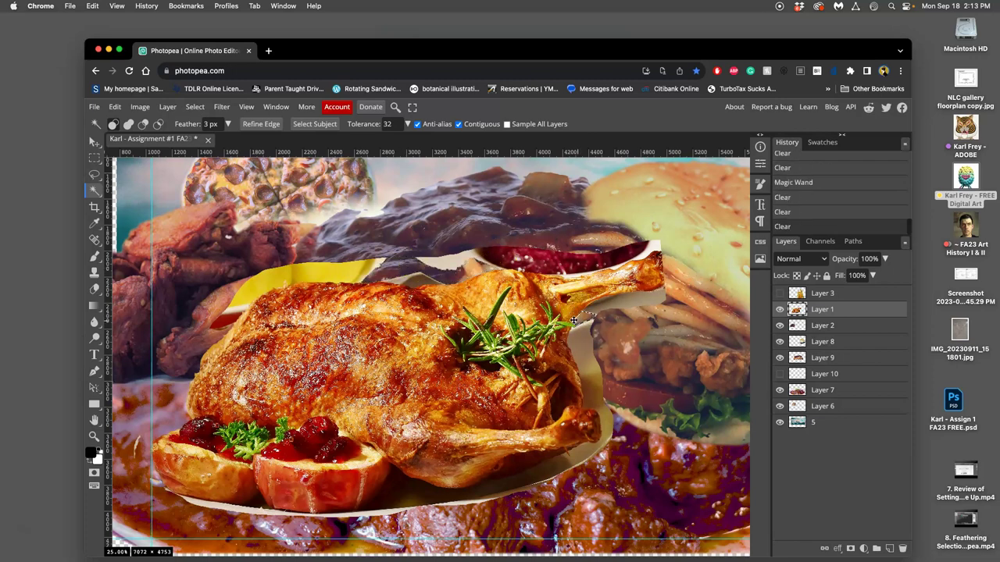
left_click(458, 272)
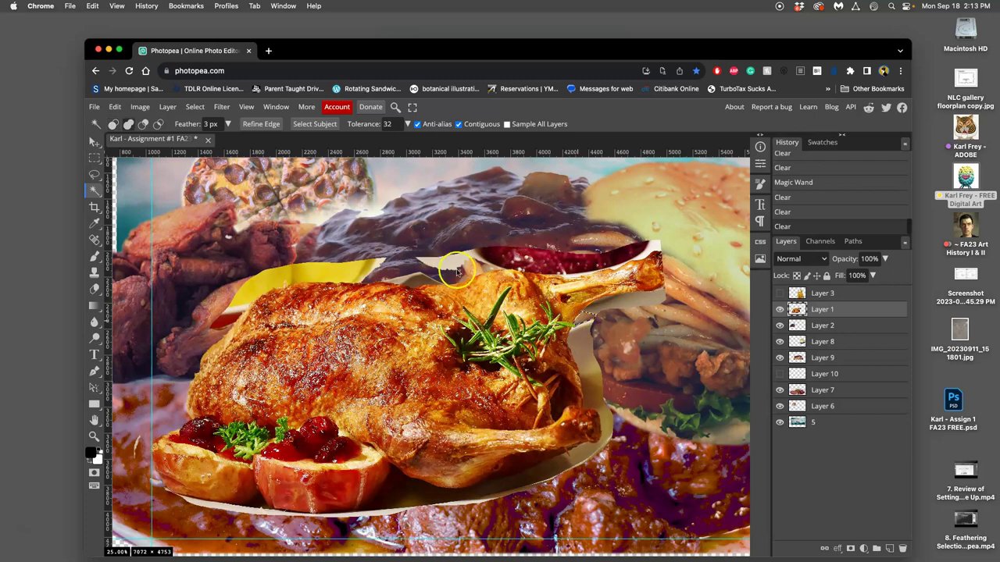
left_click(410, 281)
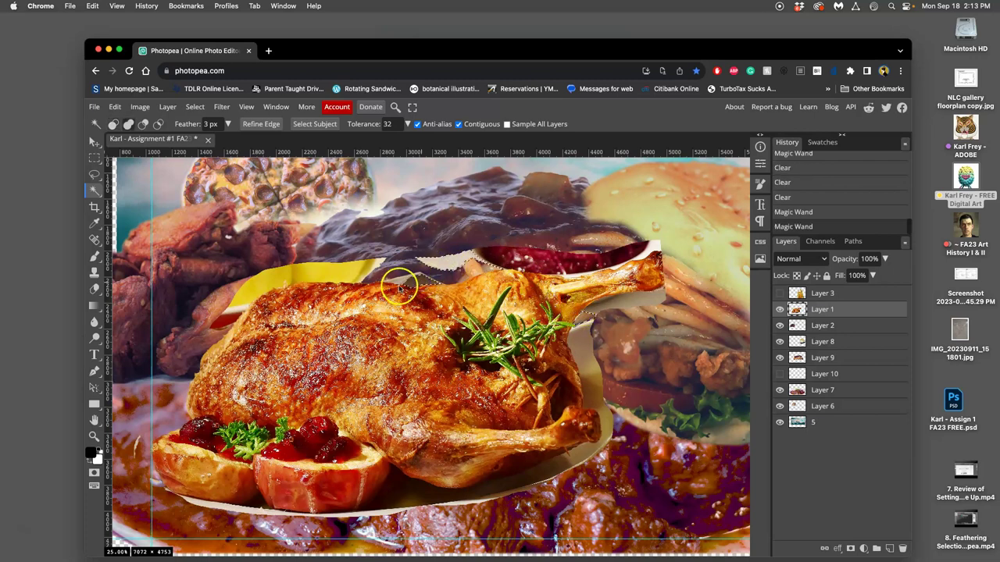
left_click(365, 266)
left_click(348, 272)
left_click(292, 271)
left_click(266, 287)
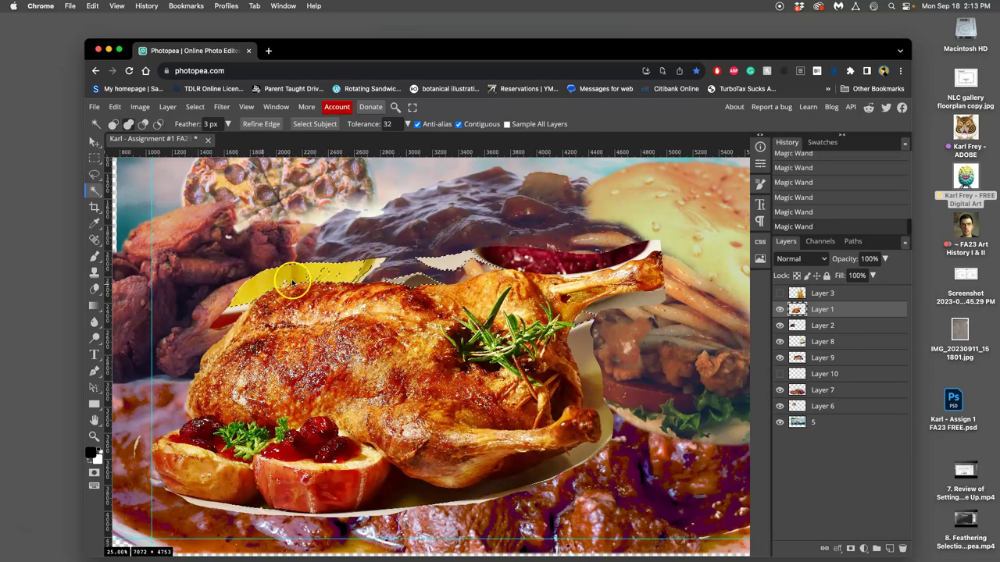
left_click(320, 275)
left_click(368, 265)
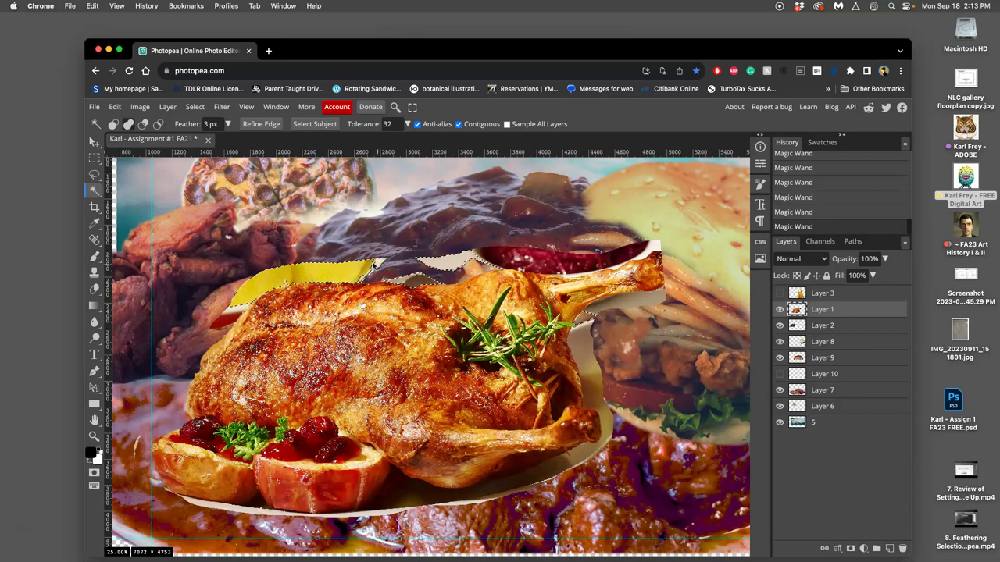
Add the red-and-white patch beside the yellow area and the pale plate around the upper drumstick, clear the selection repeatedly and deselect
left_click(241, 310)
key("shift")
left_click_drag(216, 295, 233, 322)
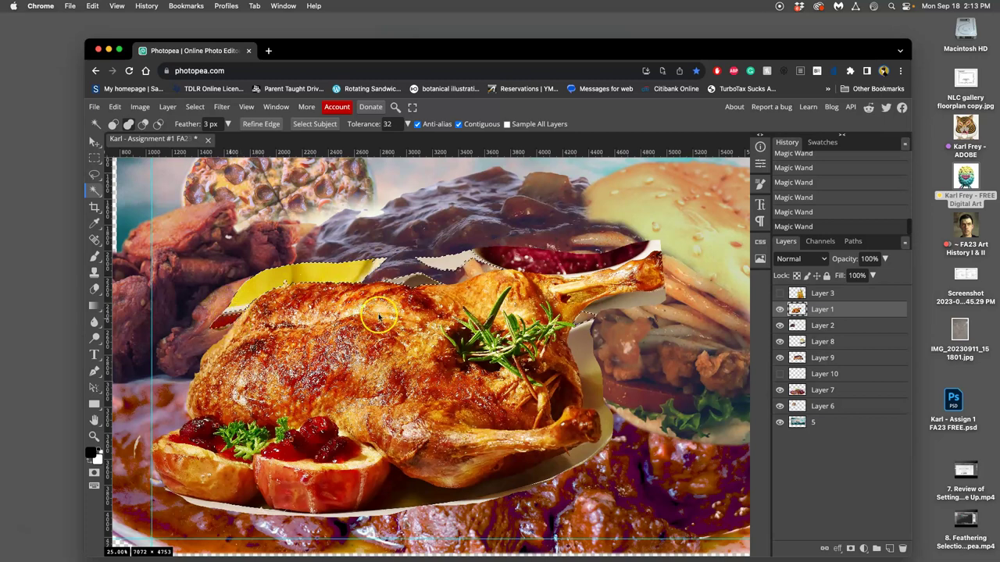
left_click(231, 323)
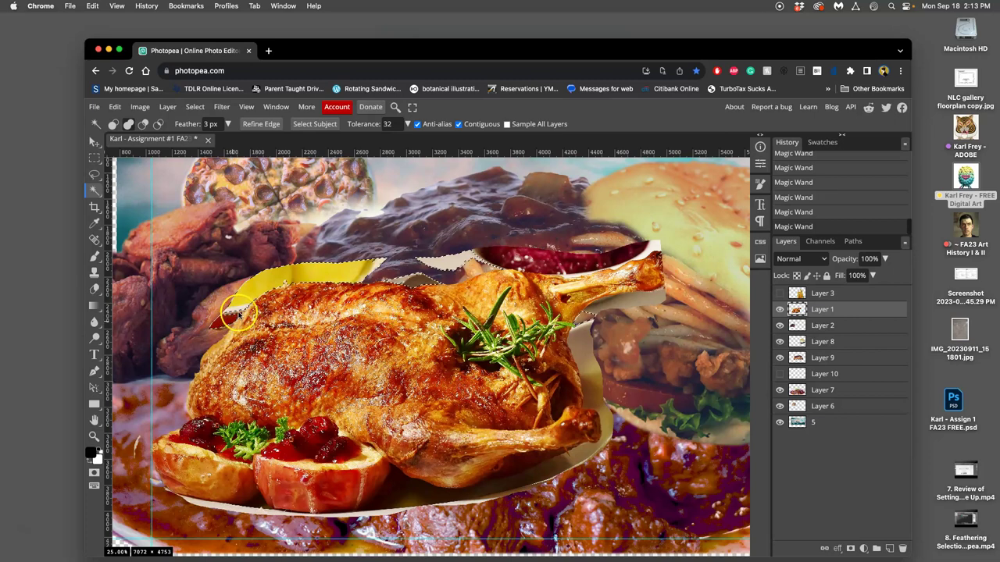
left_click(608, 308)
left_click_drag(589, 275, 576, 277)
mouse_move(482, 242)
left_mouse_down()
mouse_move(482, 267)
mouse_move(457, 264)
left_mouse_up()
left_click_drag(324, 361, 347, 365)
key("Delete")
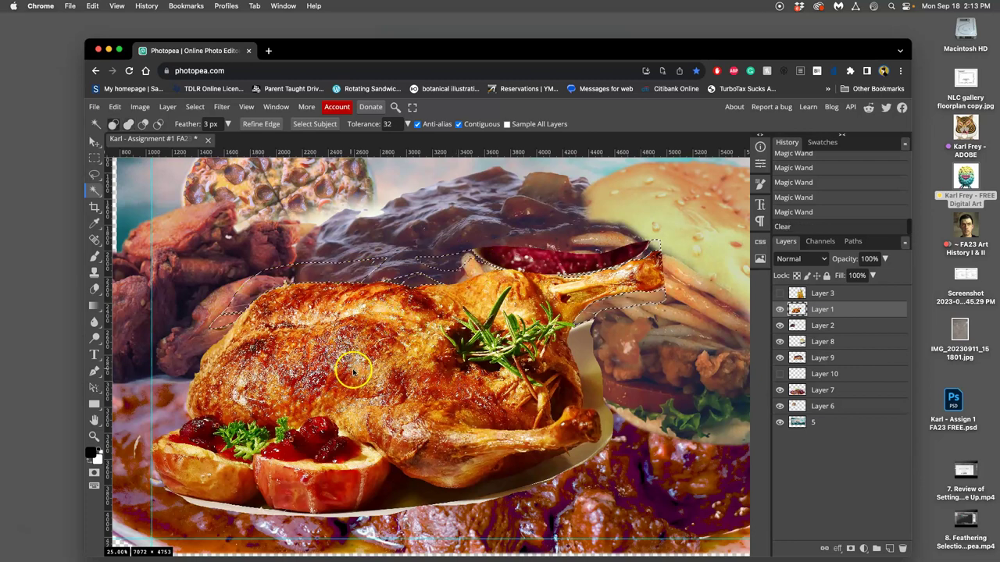
key("Delete")
key("Delete")
key("Delete")
key("Delete")
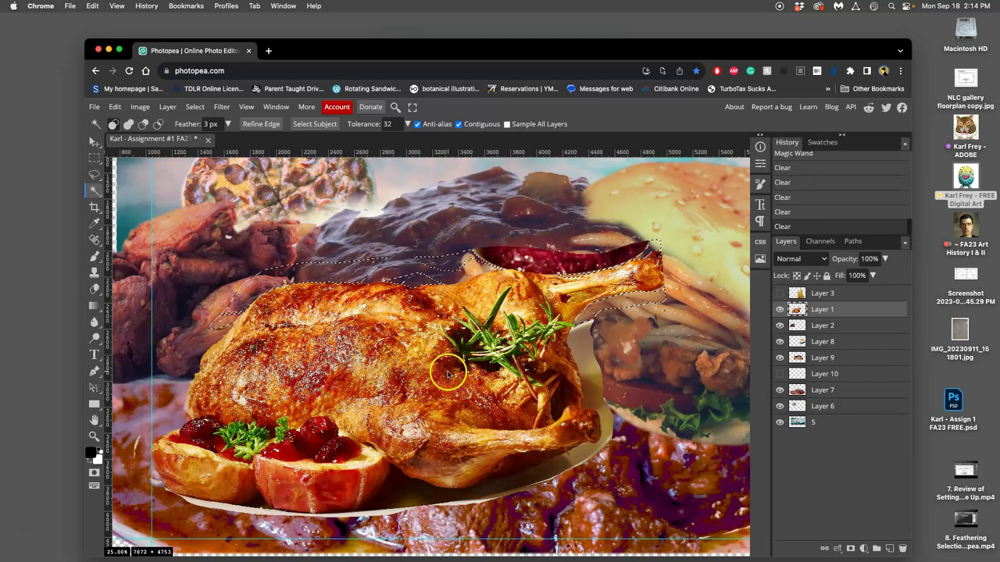
key("super+d")
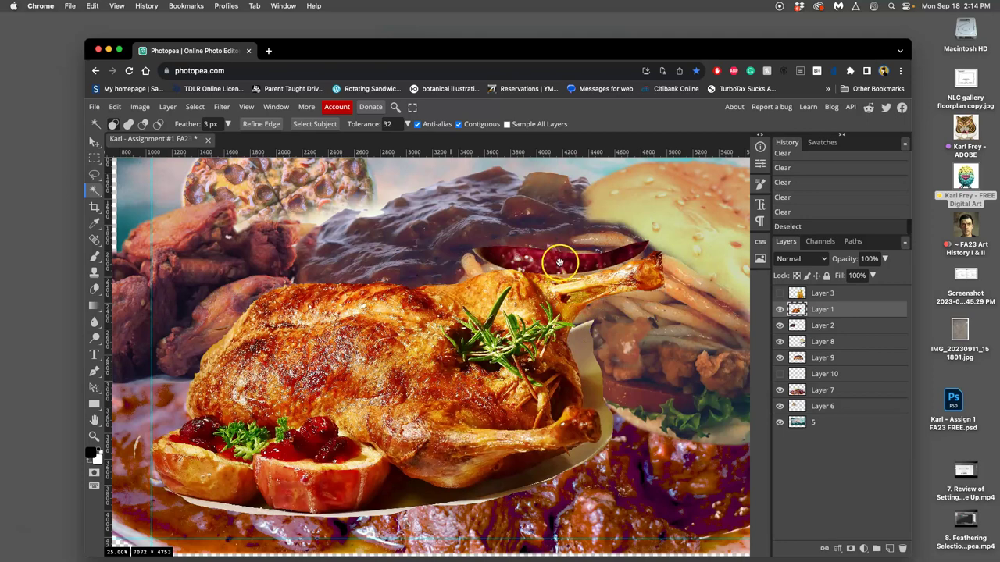
Lasso the dark red bowl remnant above the upper drumstick along the meat's edge, clear it and deselect
scroll(559, 266, "up", 5)
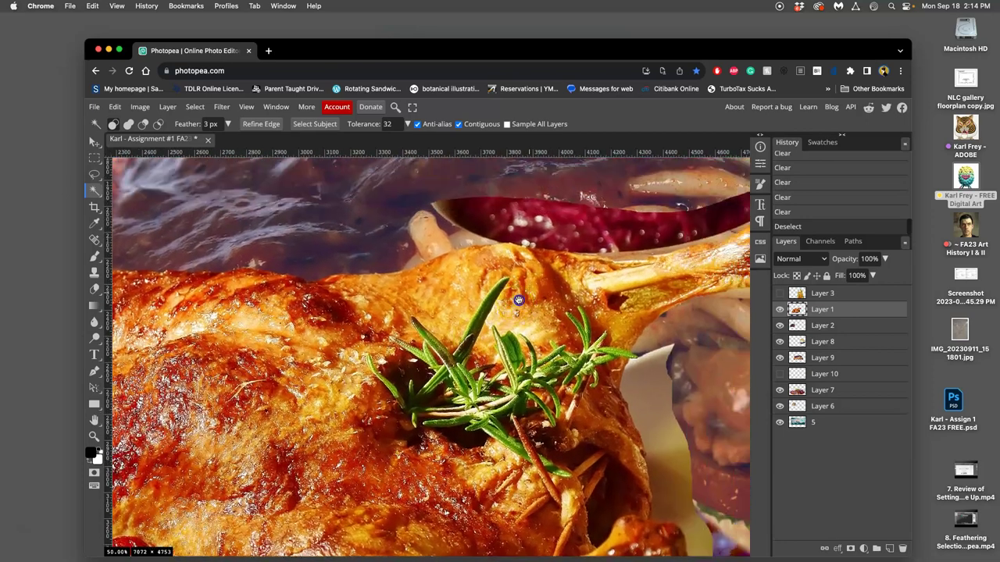
scroll(562, 265, "up", 2)
scroll(562, 266, "right", 2)
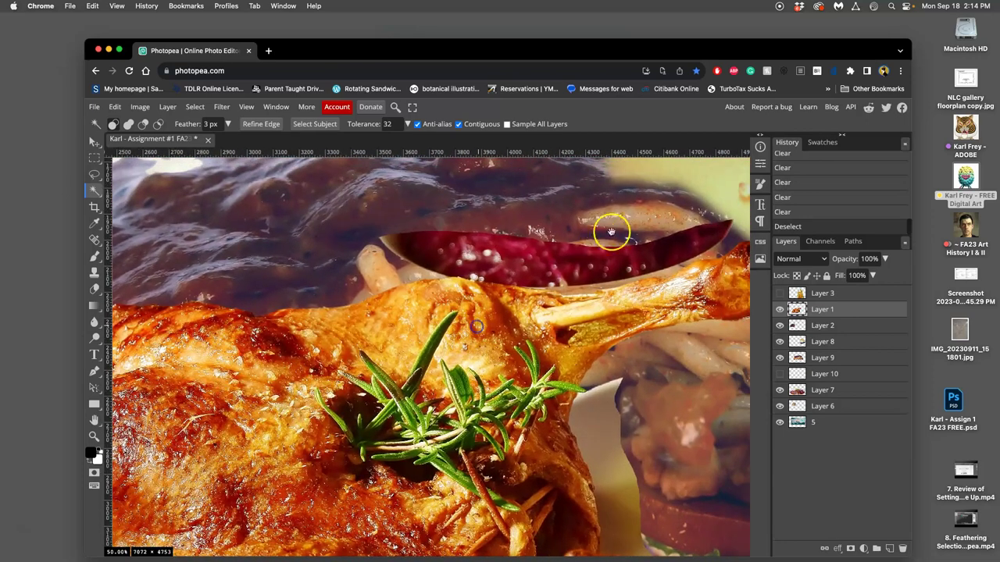
left_click(95, 177)
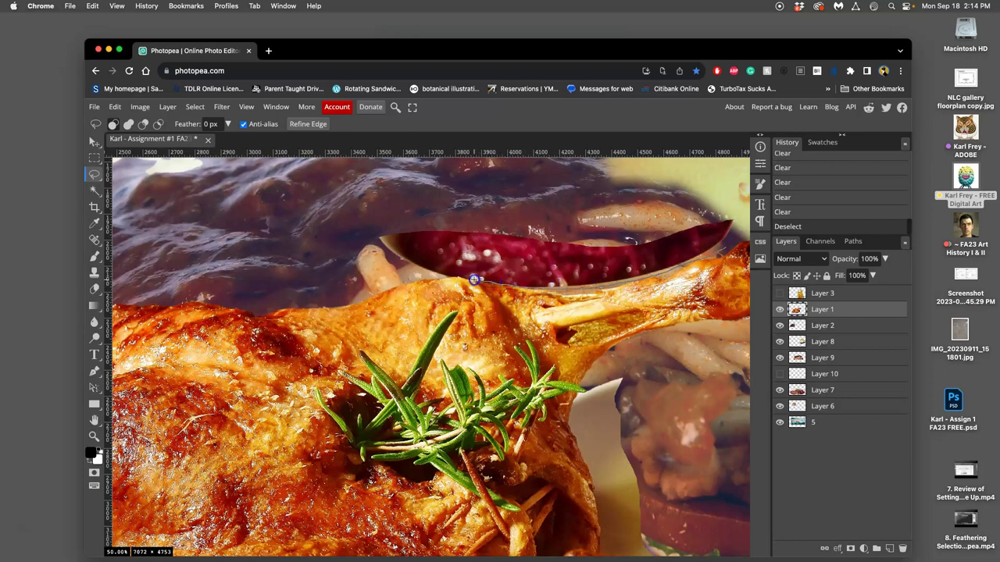
mouse_move(370, 217)
left_mouse_down()
mouse_move(463, 188)
mouse_move(580, 191)
left_mouse_up()
left_click_drag(728, 196, 743, 222)
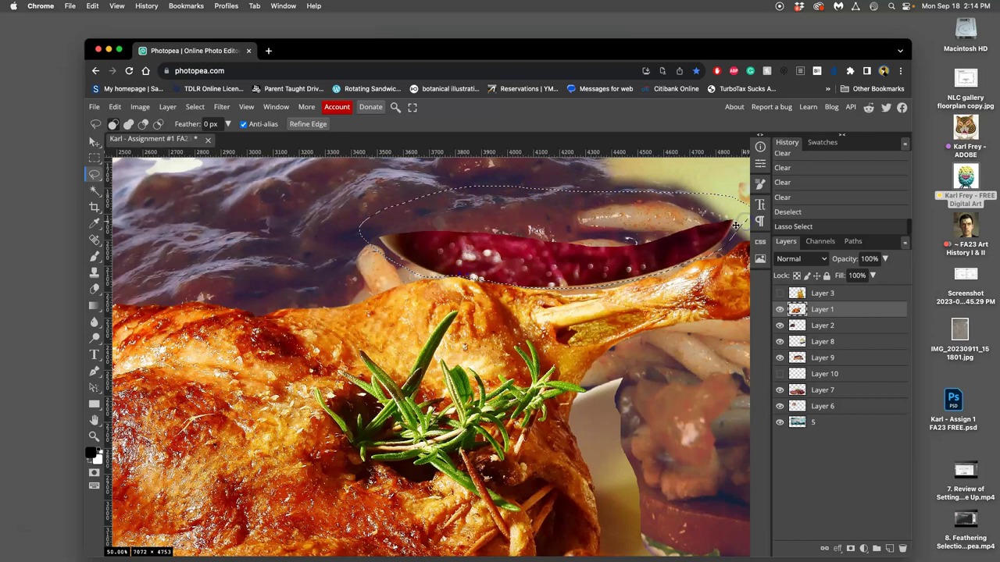
key("Delete")
left_click(696, 230)
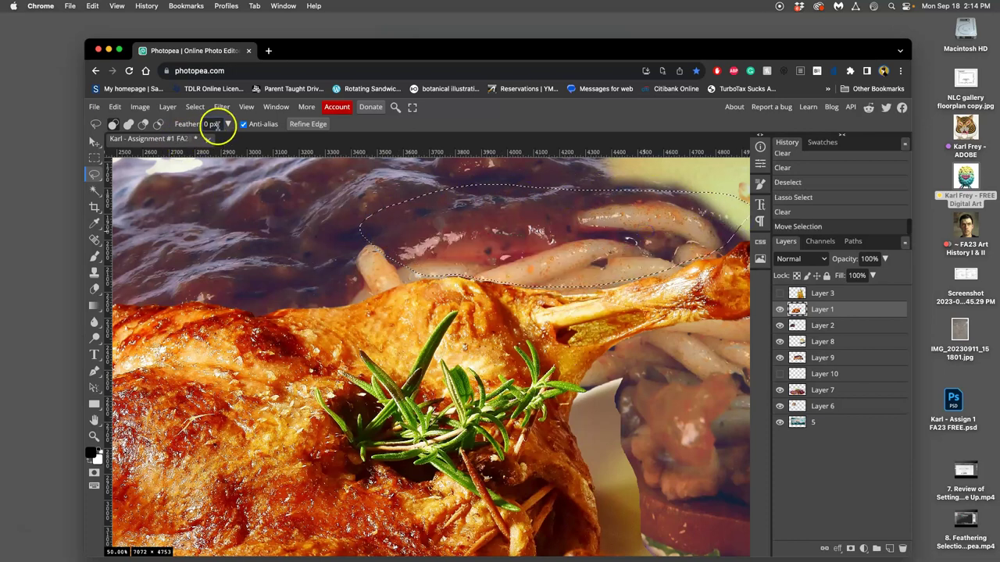
key("super+d")
Set the Lasso feather to 3 px and clear the thin plate sliver along the upper edge of the chicken's thigh
left_click(218, 182)
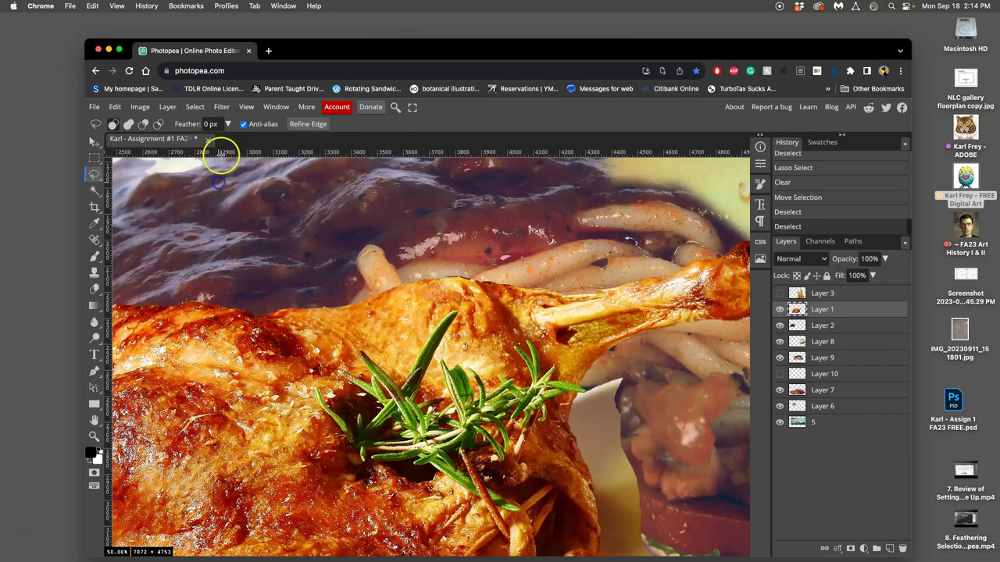
type("3")
left_click(239, 212)
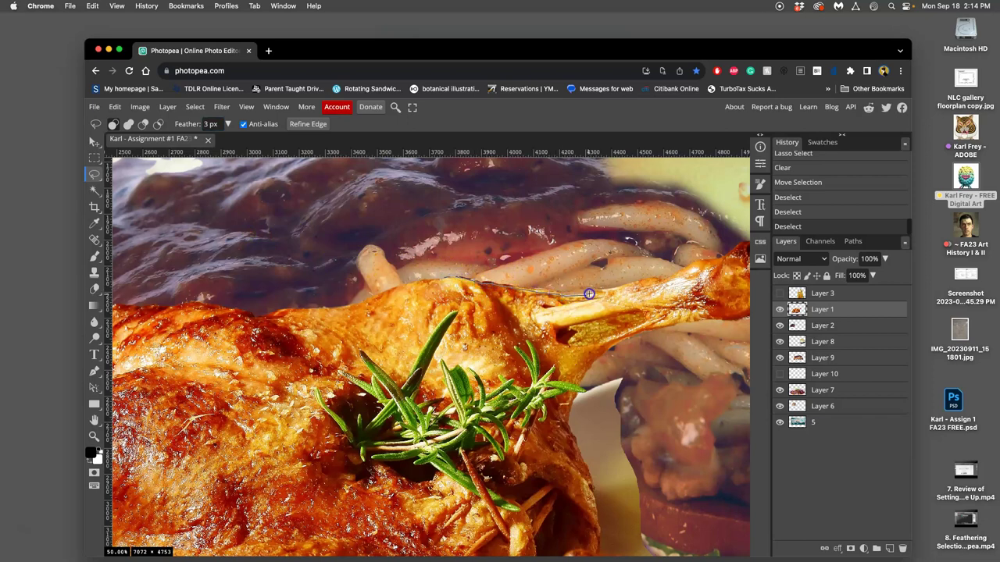
left_click_drag(497, 275, 452, 273)
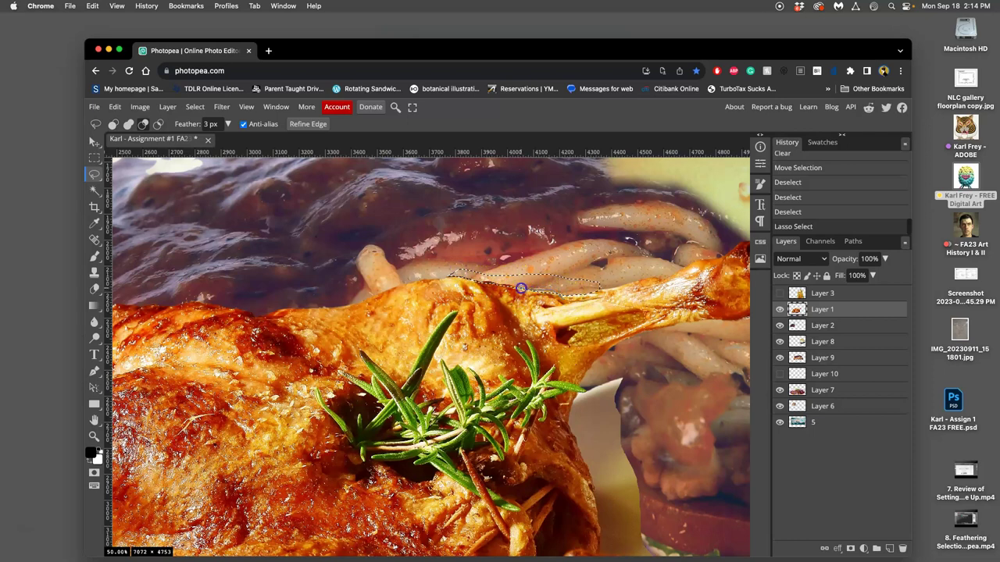
left_click(525, 304)
key("Delete")
key("Delete")
key("super+d")
Lasso the ragged edge around the tip of the upper drumstick, clear it and deselect
left_click_drag(623, 327, 525, 306)
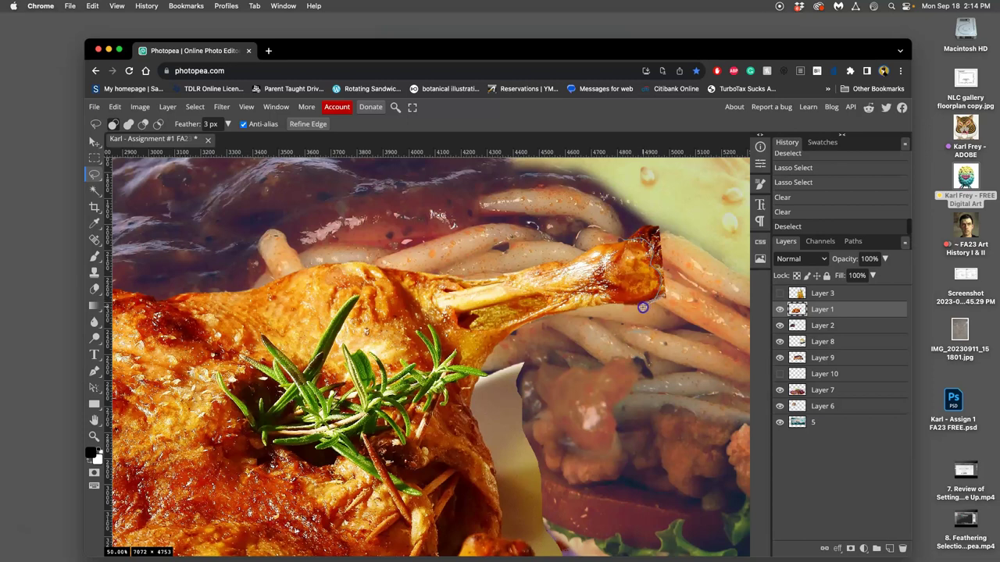
left_click_drag(656, 214, 635, 216)
key("Delete")
key("super+d")
Lasso the plate to the right of the chicken, between the two drumsticks, clear it repeatedly and deselect
scroll(605, 368, "down", 3)
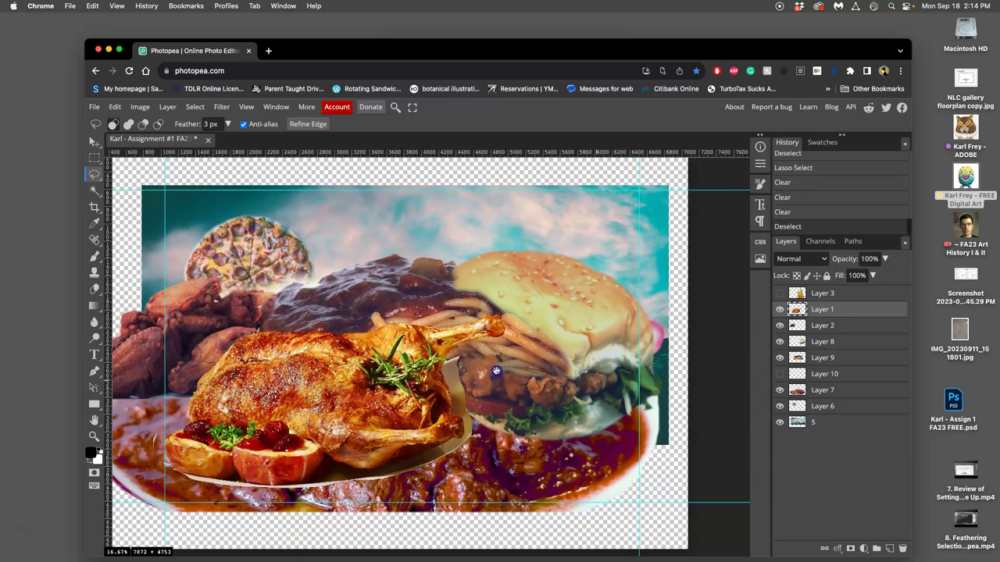
scroll(540, 351, "left", 2)
scroll(539, 352, "down", 1)
scroll(538, 354, "up", 3)
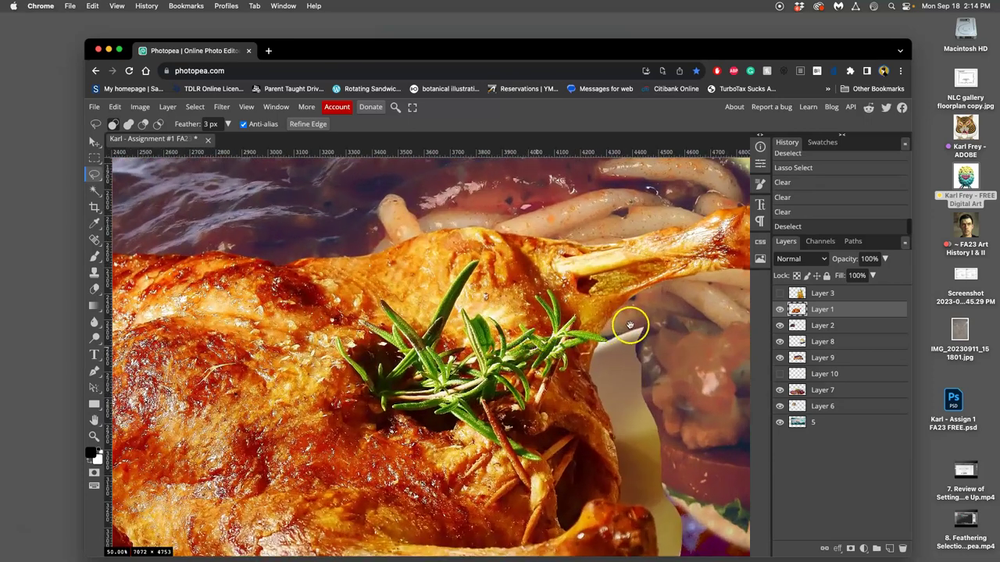
scroll(529, 273, "right", 2)
scroll(529, 272, "down", 1)
left_click(504, 286)
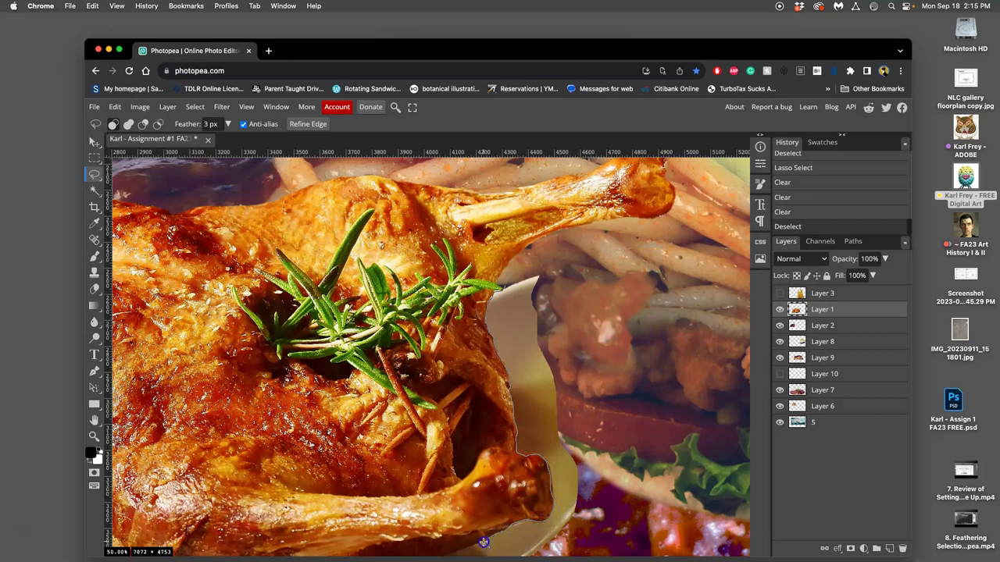
mouse_move(577, 556)
left_mouse_down()
mouse_move(627, 328)
mouse_move(529, 270)
mouse_move(544, 295)
left_mouse_up()
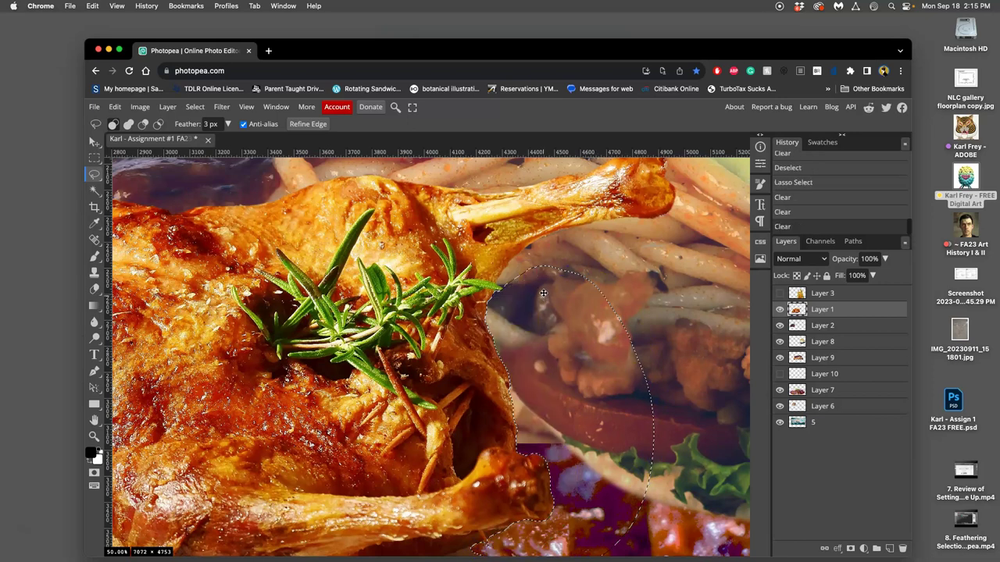
left_click_drag(558, 424, 596, 291)
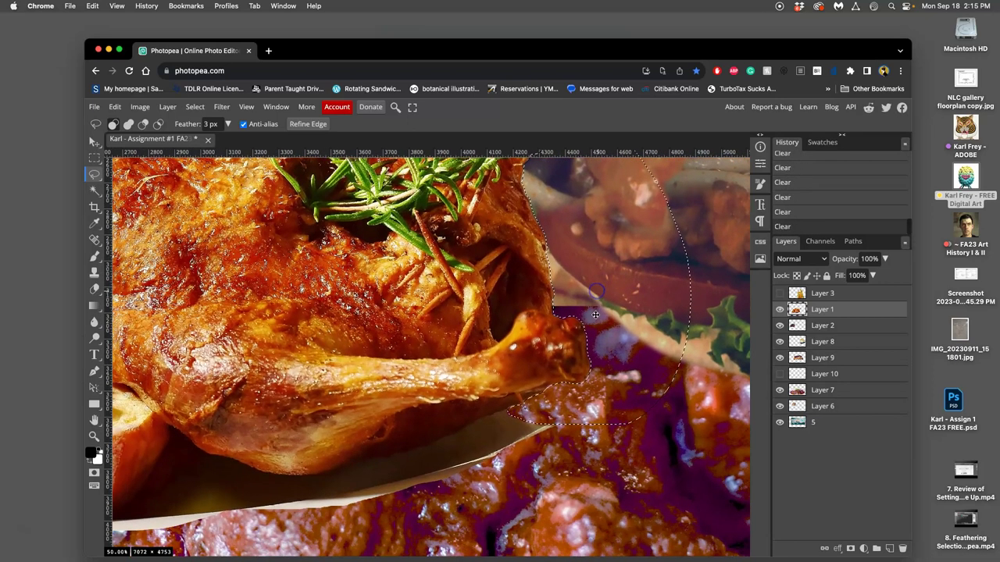
left_click(559, 462)
left_click_drag(563, 452, 548, 386)
left_click(548, 385)
Lasso the remaining plate rim below the chicken and the stuffed apples, clear it repeatedly and deselect
scroll(548, 386, "down", 3)
left_click(513, 387)
left_click_drag(513, 388, 463, 370)
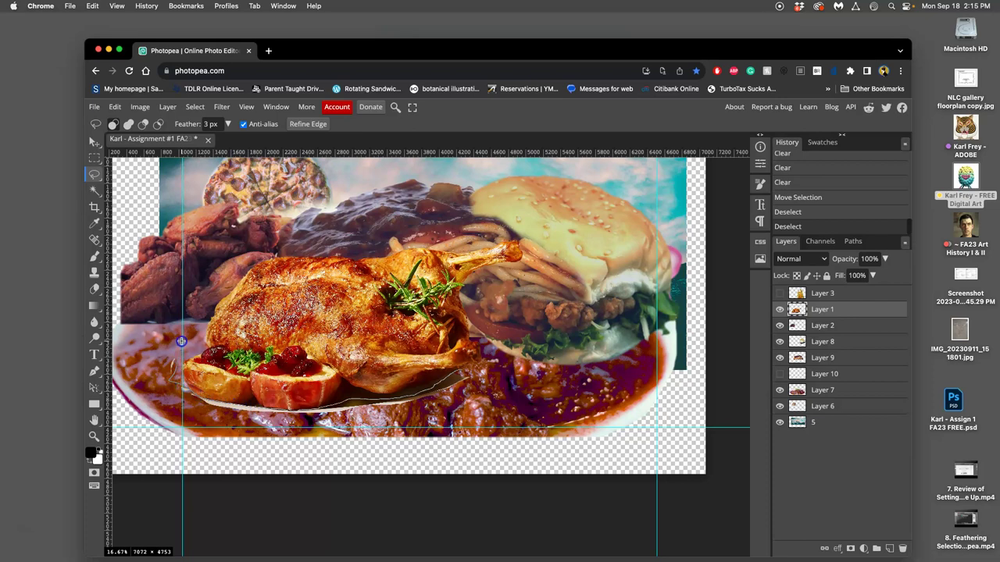
mouse_move(146, 391)
left_mouse_down()
mouse_move(208, 448)
mouse_move(352, 462)
mouse_move(471, 436)
mouse_move(493, 350)
left_mouse_up()
key("BackSpace")
key("BackSpace")
key("BackSpace")
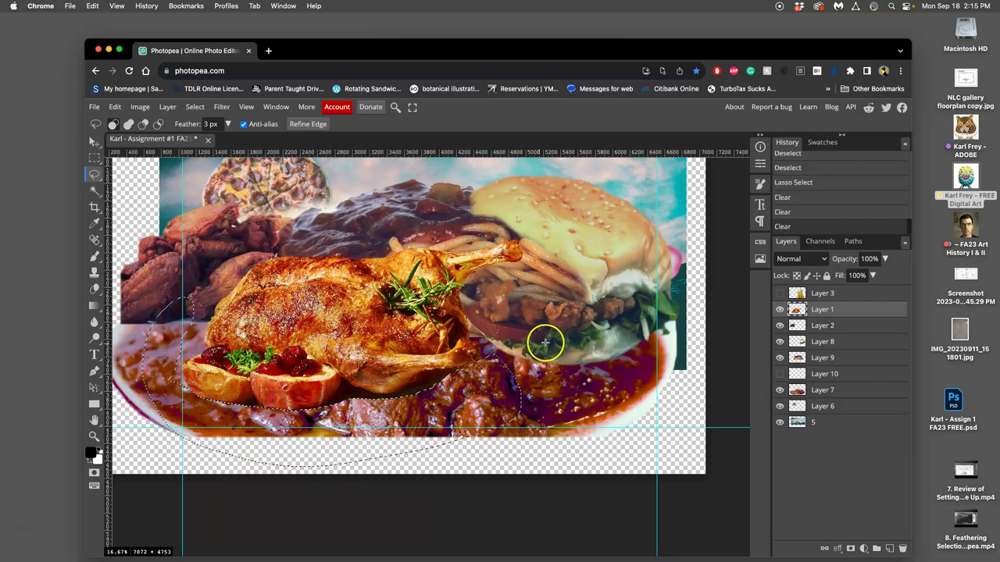
key("super+d")
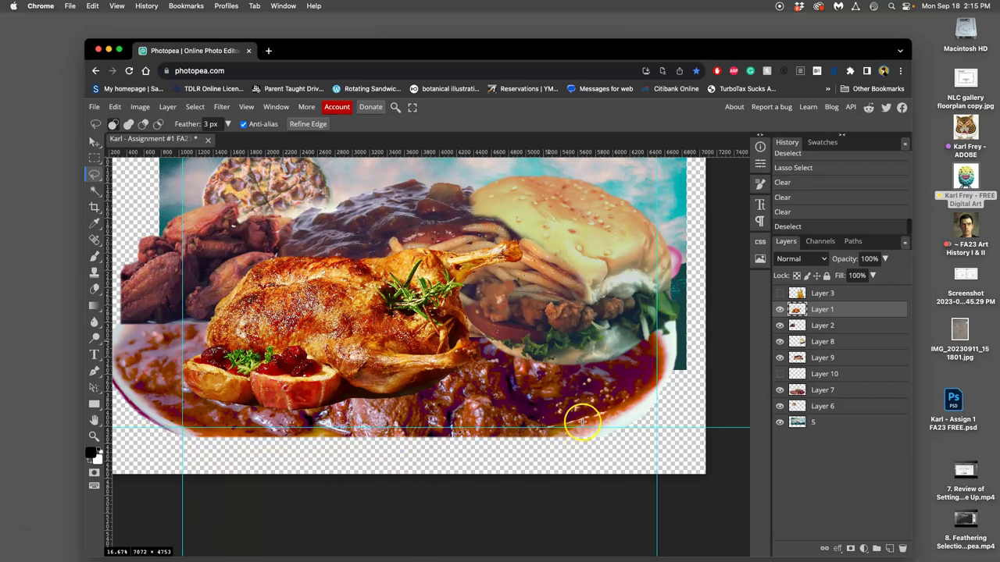
Start a Levels adjustment on Layer 1 with midtones at 1.58 and the white output level at 237
key("super+minus")
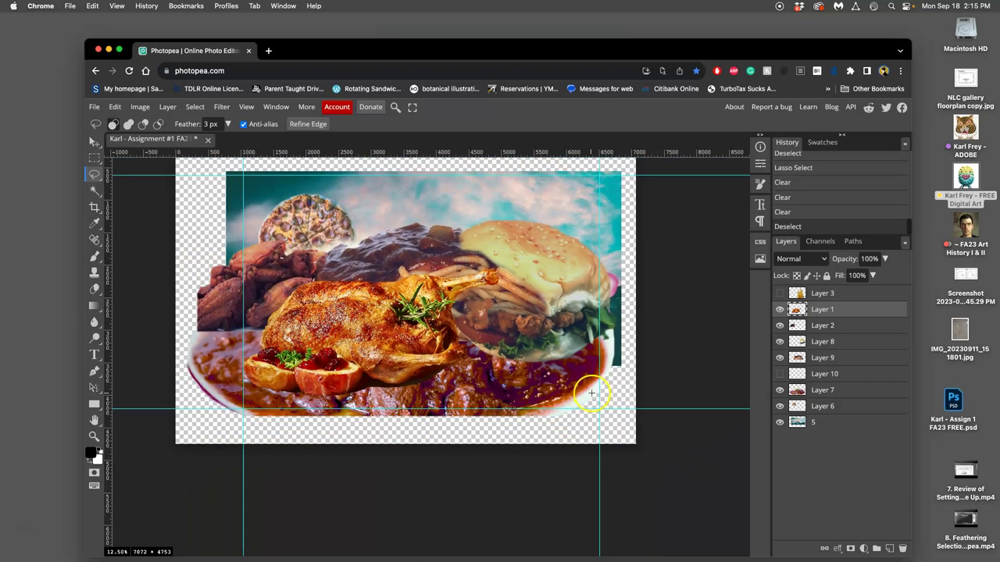
scroll(562, 351, "up", 3)
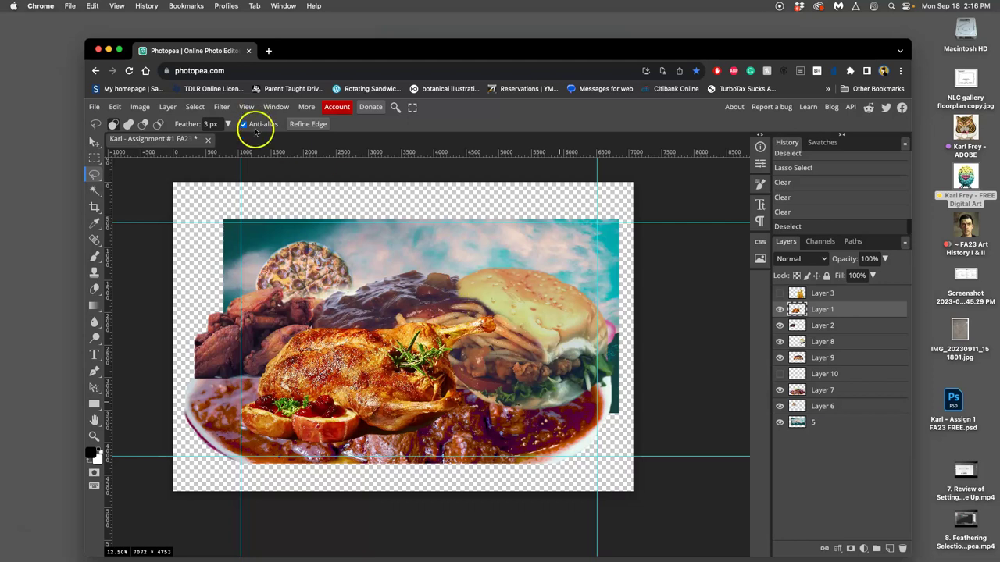
left_click(139, 107)
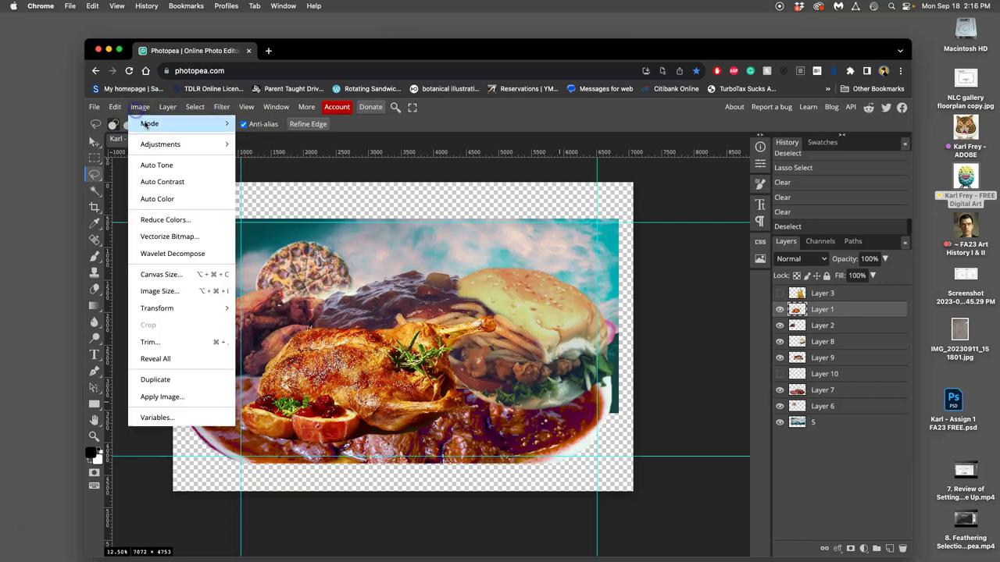
mouse_move(160, 142)
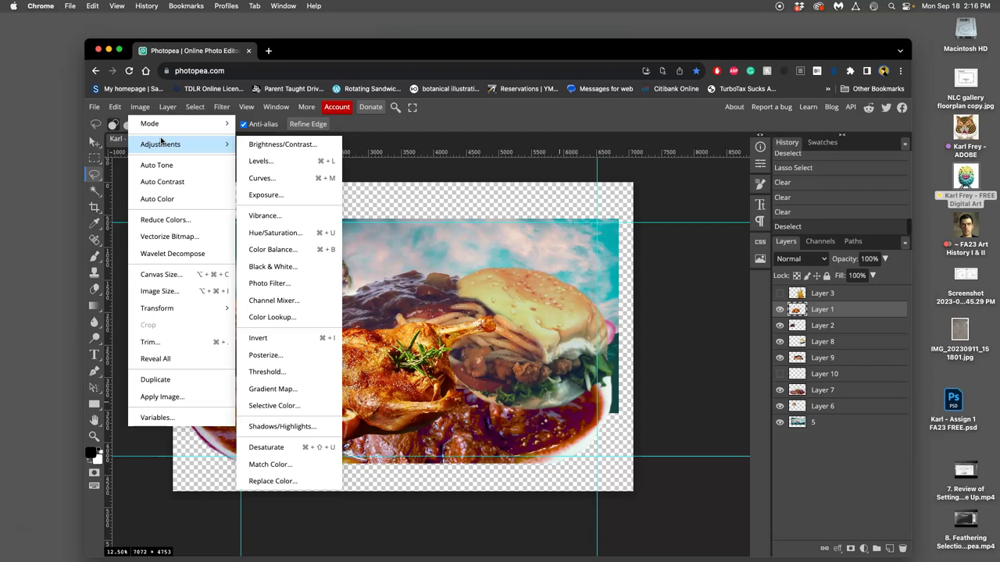
left_click(260, 161)
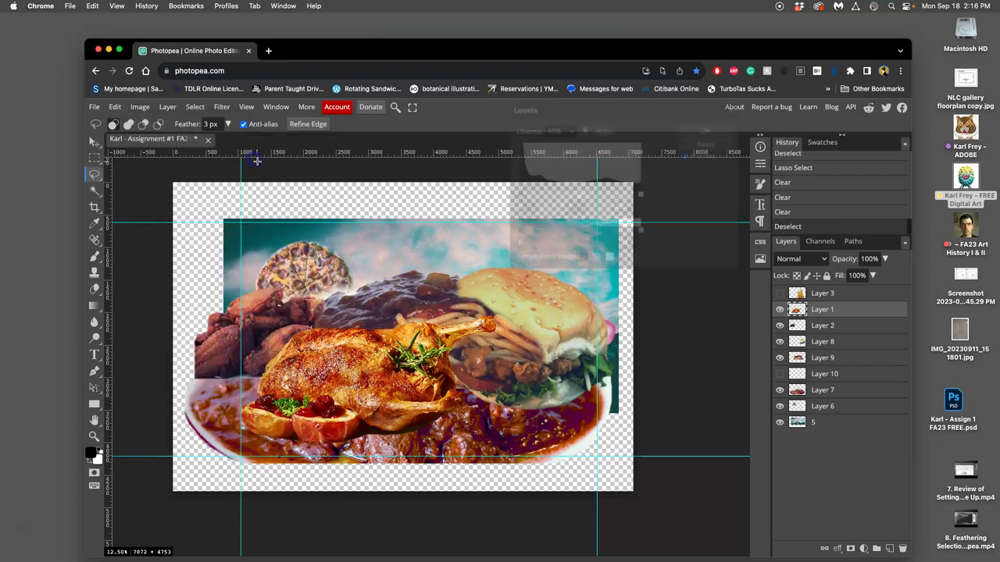
mouse_move(577, 195)
left_mouse_down()
mouse_move(565, 198)
mouse_move(599, 196)
mouse_move(562, 197)
left_mouse_up()
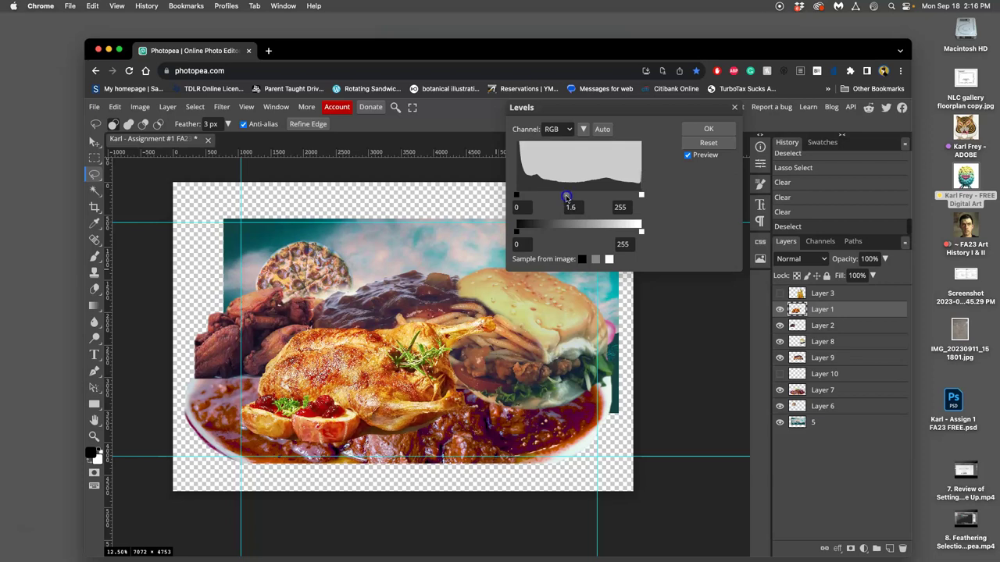
left_click_drag(566, 198, 568, 198)
left_click_drag(639, 230, 627, 229)
mouse_move(517, 231)
left_mouse_down()
mouse_move(524, 226)
mouse_move(516, 231)
left_mouse_up()
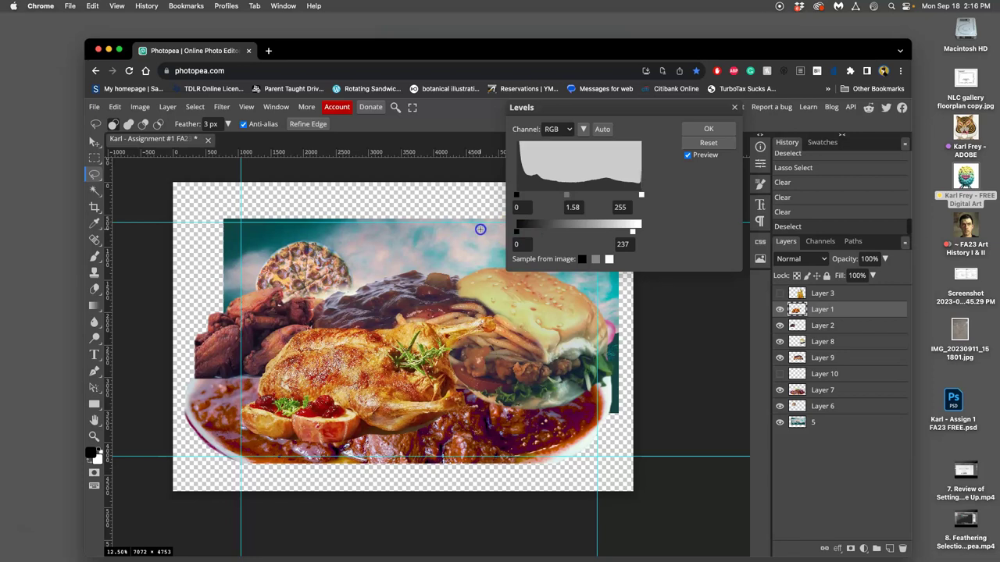
Fine-tune the white output level and midtones of the chicken's Levels adjustment and apply it
left_click_drag(632, 229, 636, 231)
left_click_drag(640, 196, 662, 197)
left_click_drag(515, 197, 493, 193)
left_click_drag(562, 195, 570, 197)
left_click(695, 129)
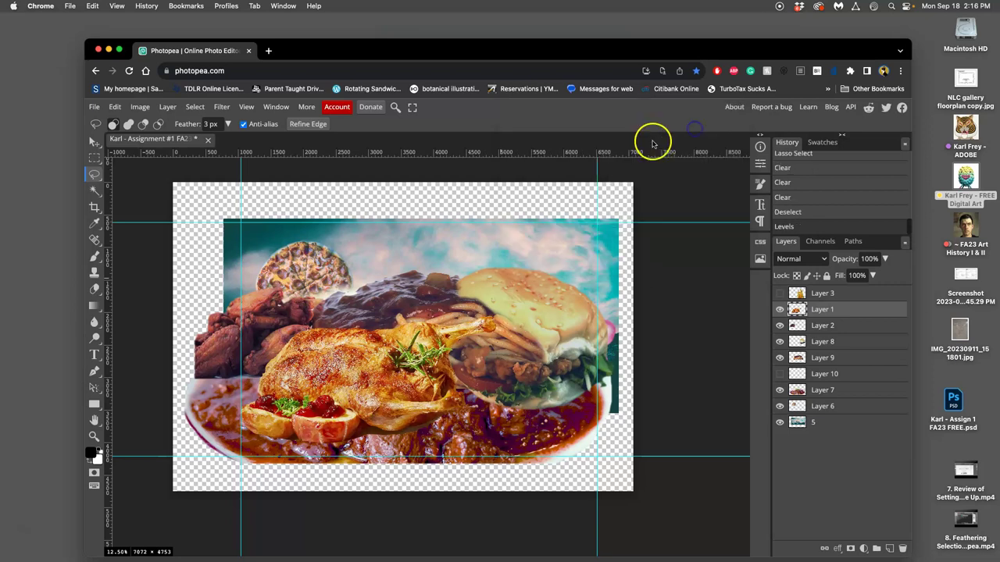
Open the Color Balance adjustment for Layer 1
left_click(140, 107)
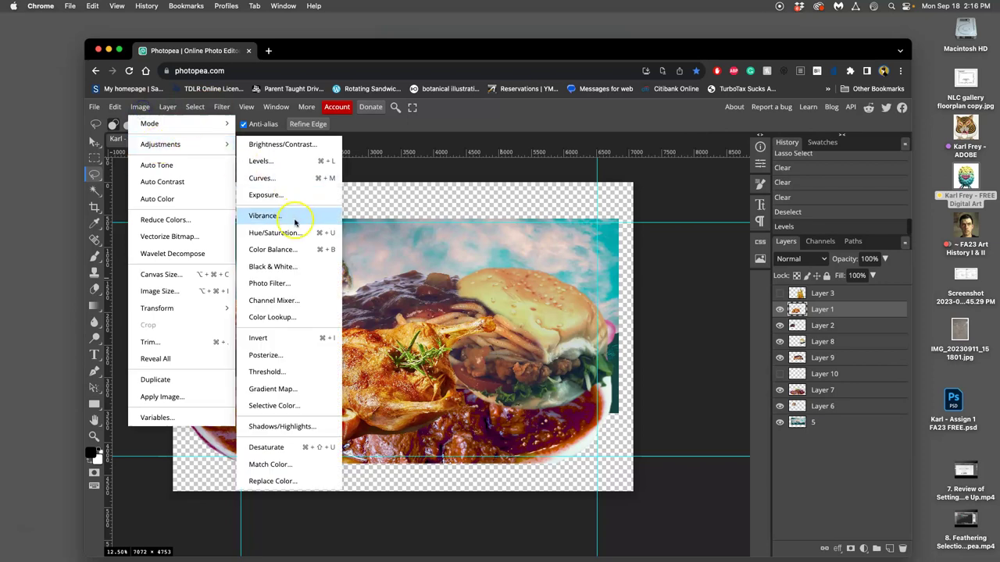
left_click(281, 246)
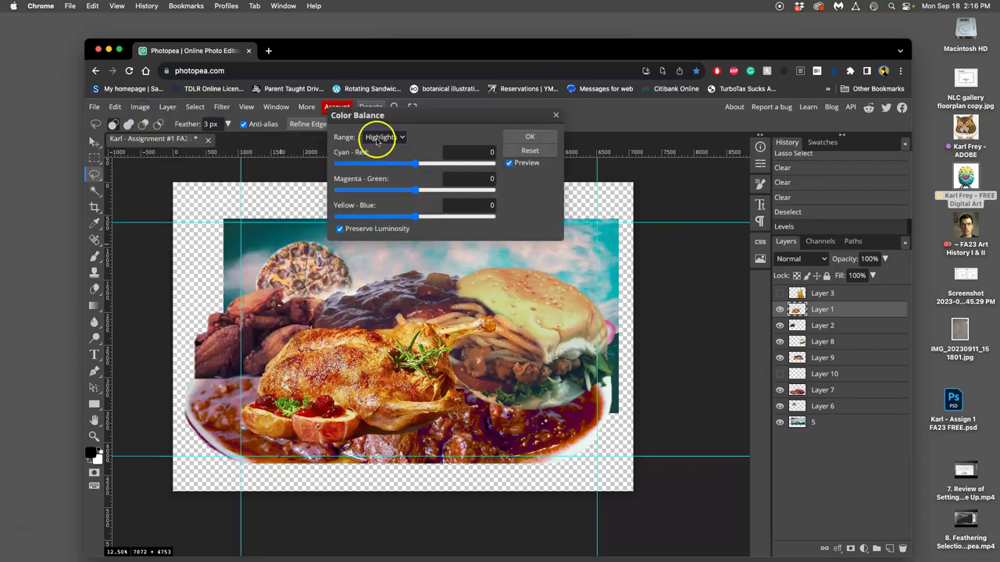